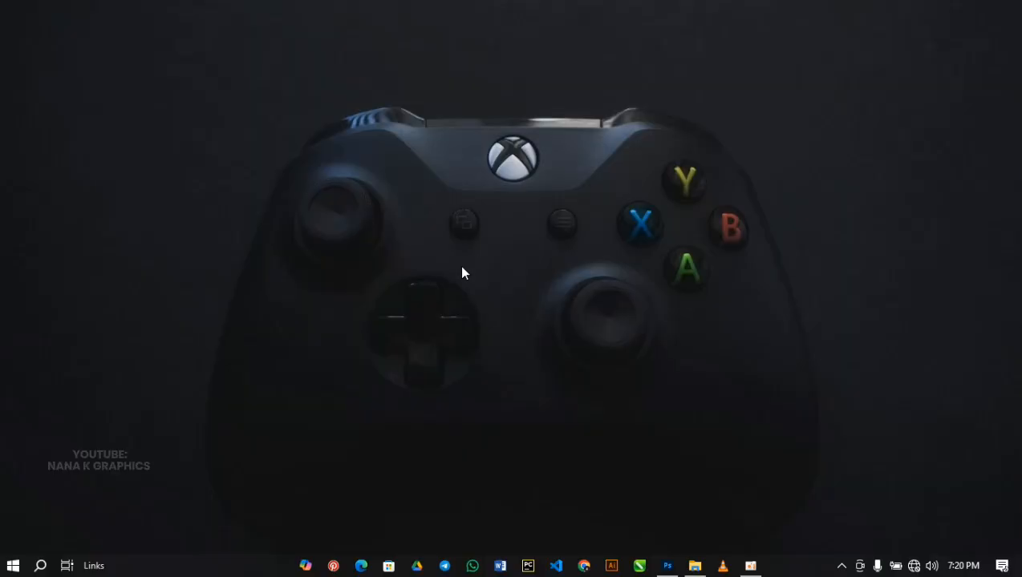
- Launch Photoshop and create a 4 × 5 inch, 350 ppi blank document named BIRTHDAY FLYER
{"action": "left_click", "coordinate": [666, 565]}
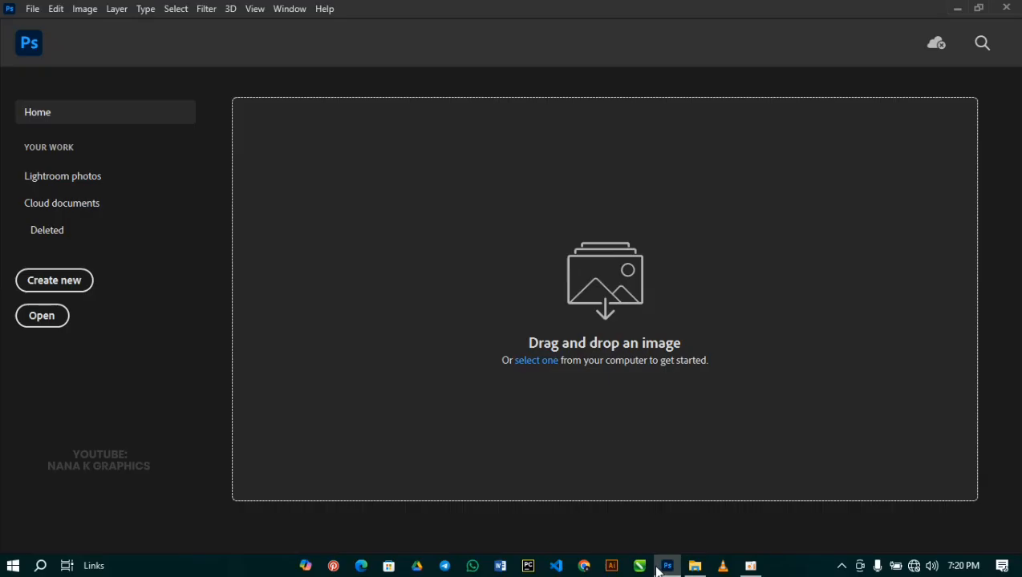
{"action": "left_click", "coordinate": [33, 10]}
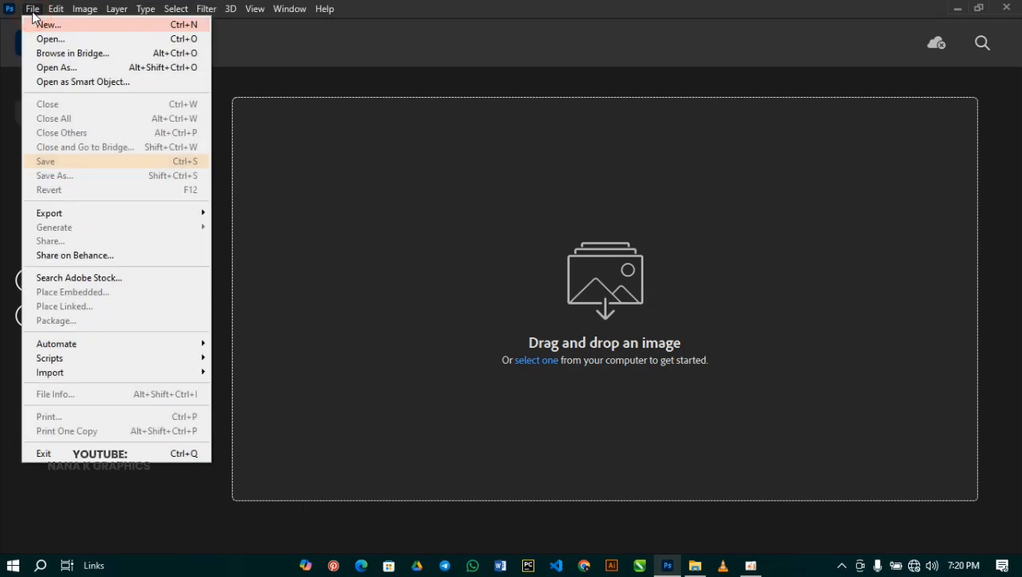
{"action": "left_click", "coordinate": [131, 26]}
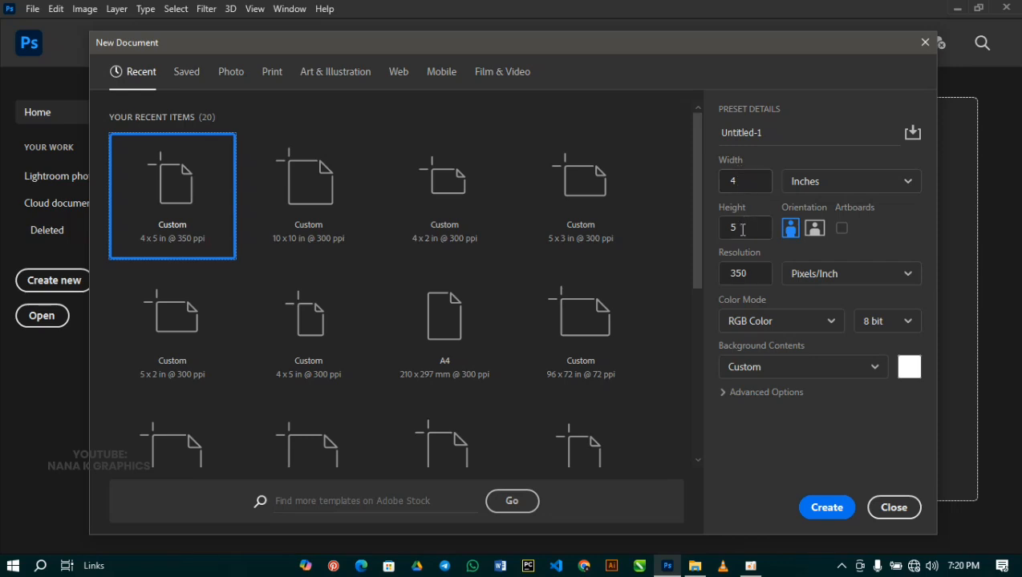
{"action": "left_click", "coordinate": [803, 188]}
{"action": "left_click", "coordinate": [805, 239]}
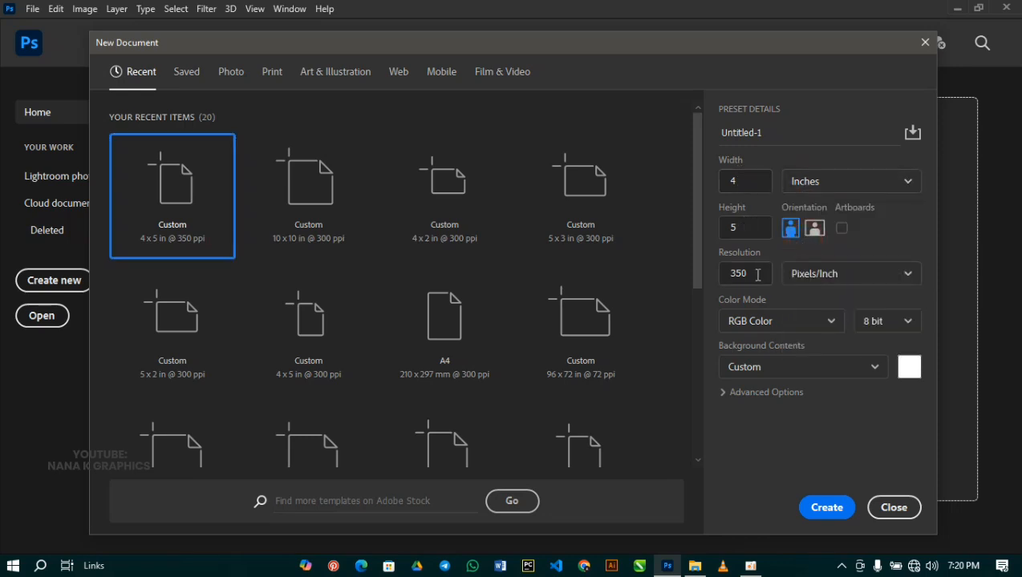
{"action": "left_click", "coordinate": [757, 275]}
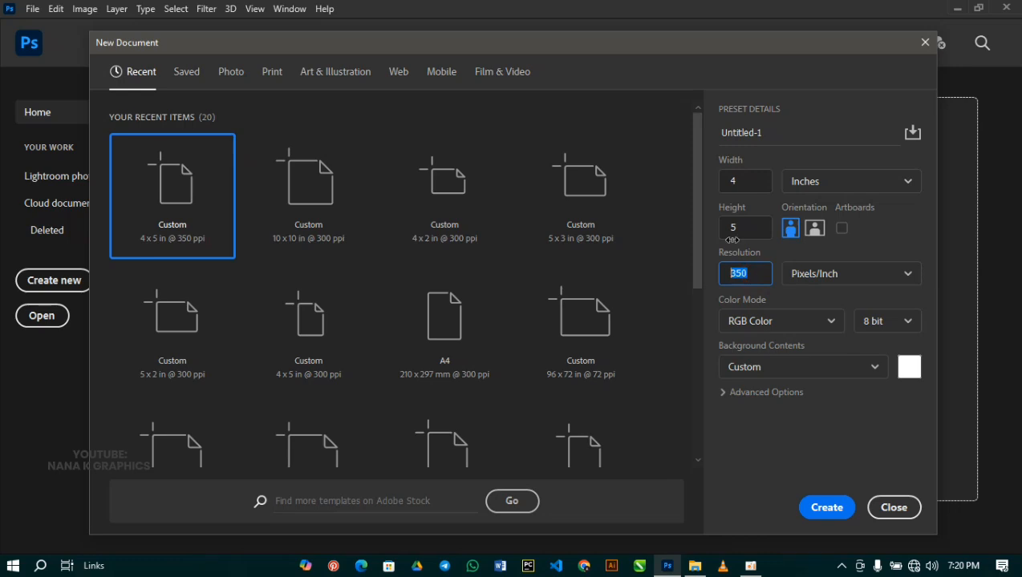
{"action": "left_click", "coordinate": [768, 130]}
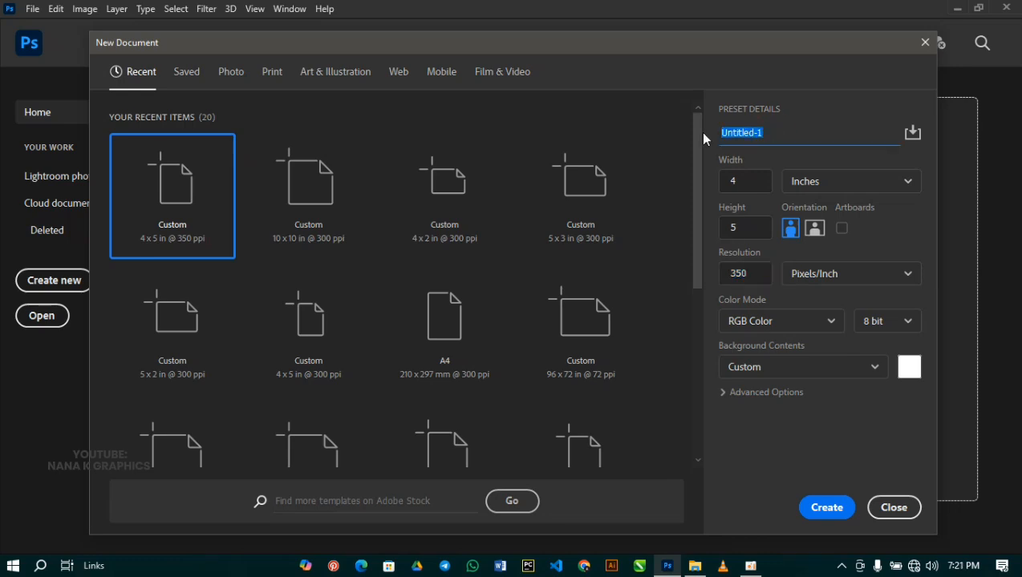
{"action": "type", "text": "BIRTHDAU"}
{"action": "type", "text": " FLYER"}
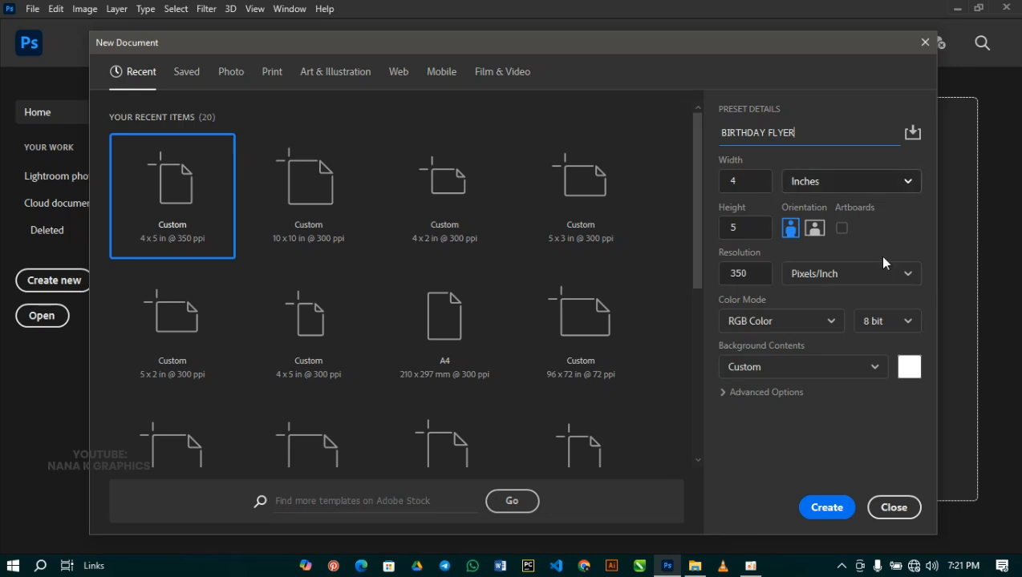
{"action": "left_click", "coordinate": [815, 508]}
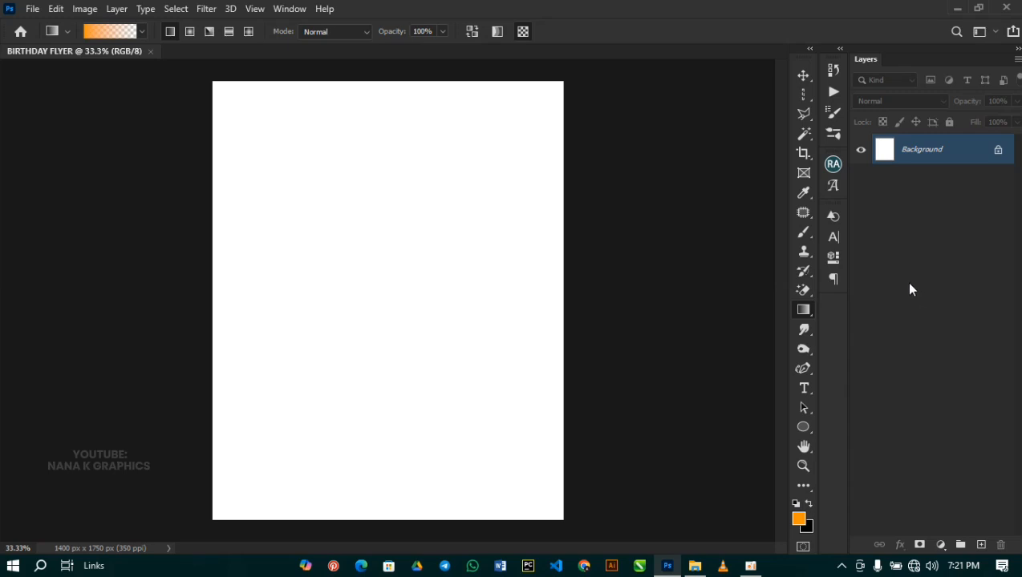
- Add a #f49306 orange Solid Color fill layer and hide the white Background layer
{"action": "left_click", "coordinate": [941, 549]}
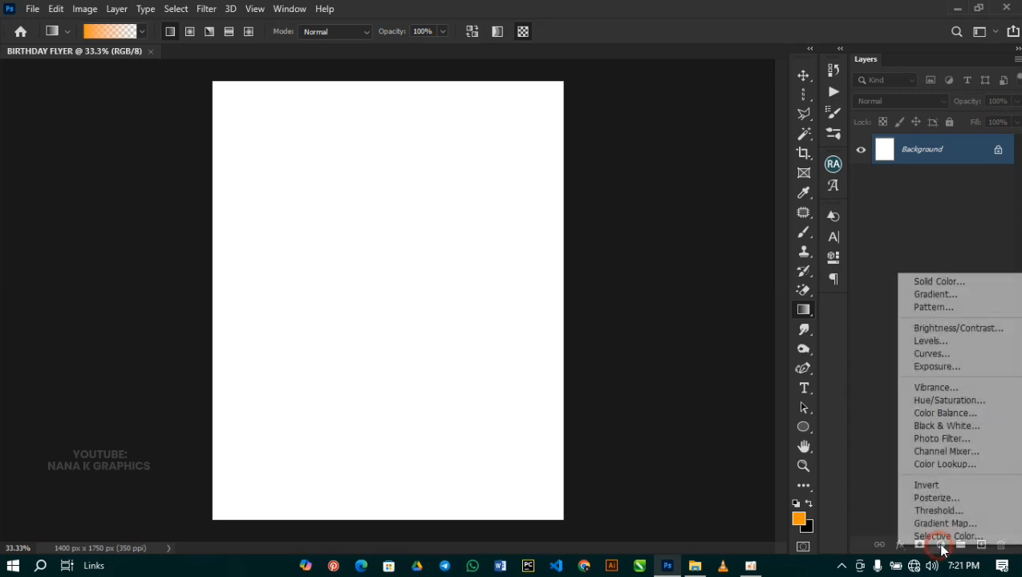
{"action": "left_click", "coordinate": [940, 282]}
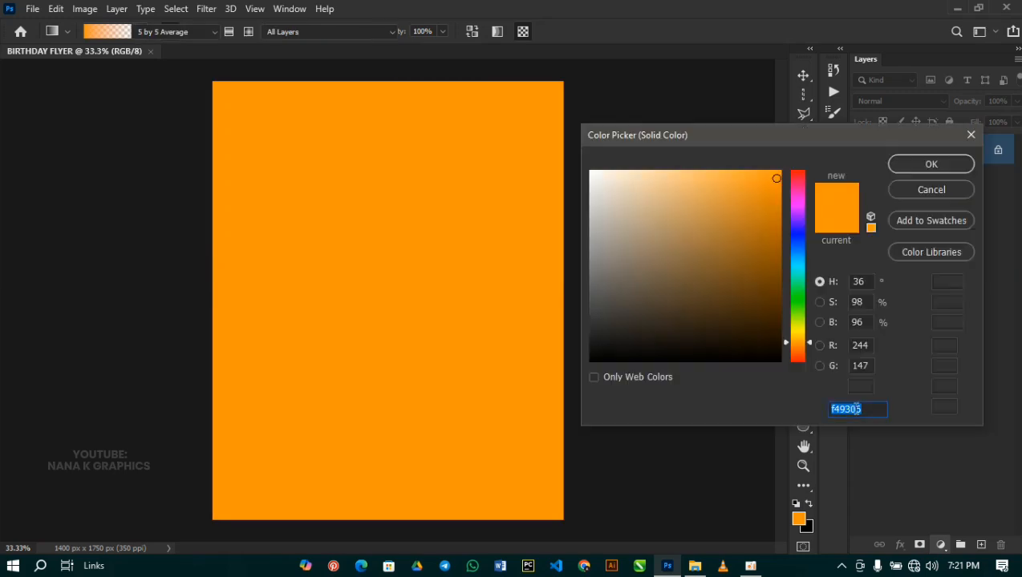
{"action": "left_click_drag", "start_coordinate": [871, 409], "coordinate": [826, 410]}
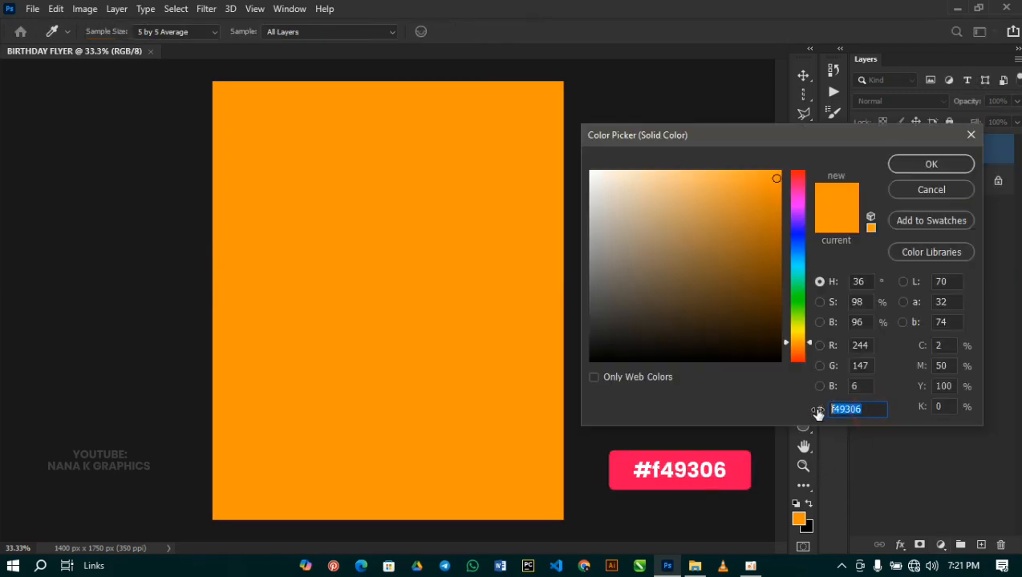
{"action": "left_click", "coordinate": [926, 164]}
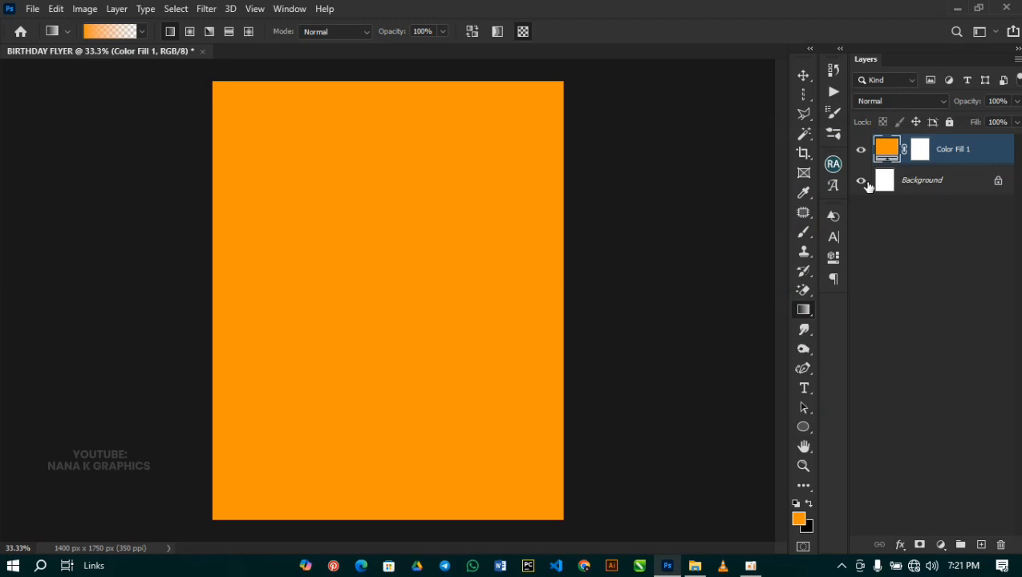
{"action": "left_click", "coordinate": [861, 183]}
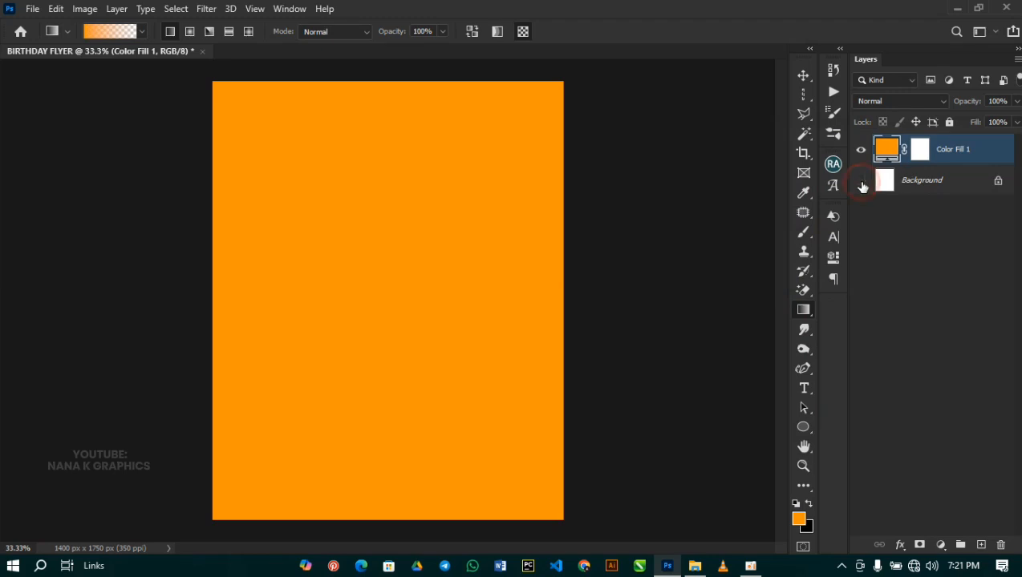
- Place the golden satin photo from the BIRTHDAY FLYER DESIGN folder into the flyer
{"action": "left_click", "coordinate": [694, 563]}
{"action": "left_click_drag", "start_coordinate": [214, 117], "coordinate": [334, 305]}
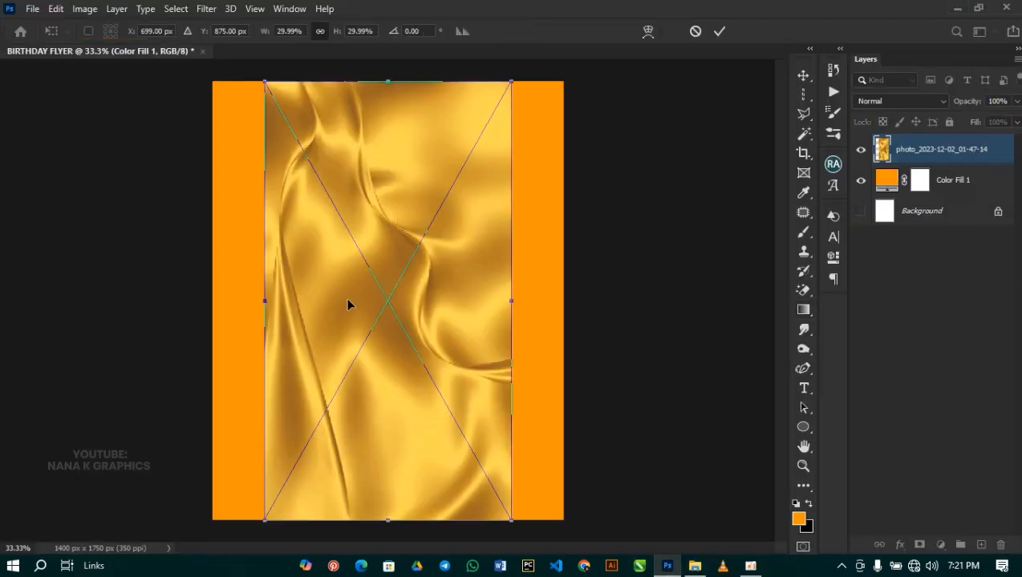
{"action": "key", "text": "Return"}
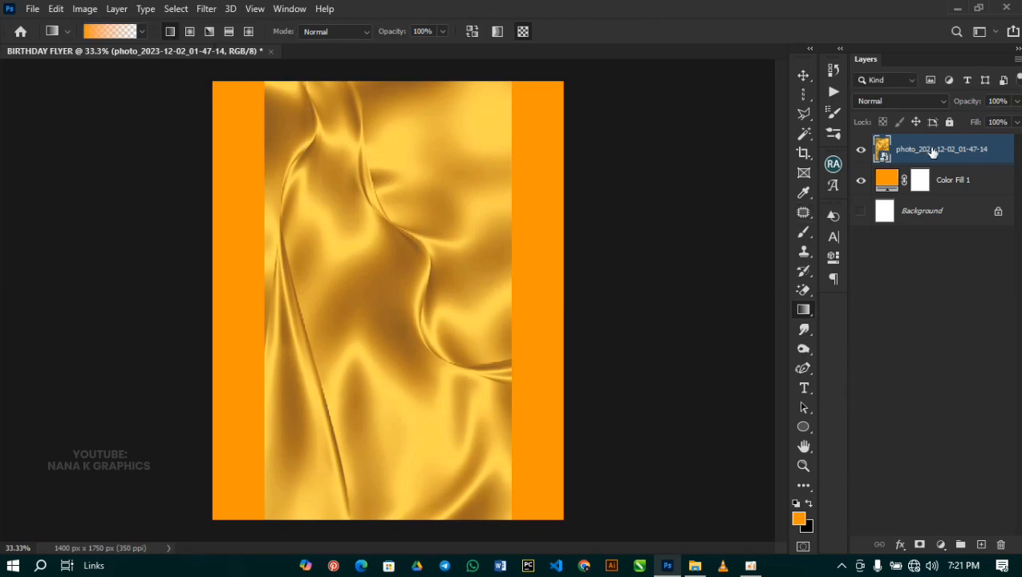
- Scale up the satin photo with Free Transform until it covers the whole canvas
{"action": "left_click", "coordinate": [803, 75]}
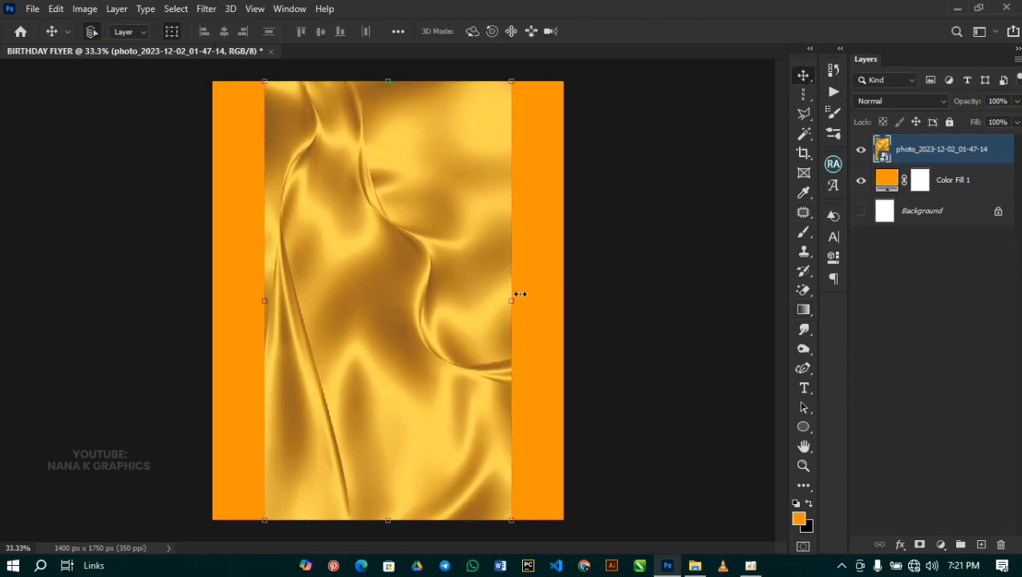
{"action": "key", "text": "ctrl+t"}
{"action": "left_click_drag", "start_coordinate": [507, 297], "coordinate": [509, 298]}
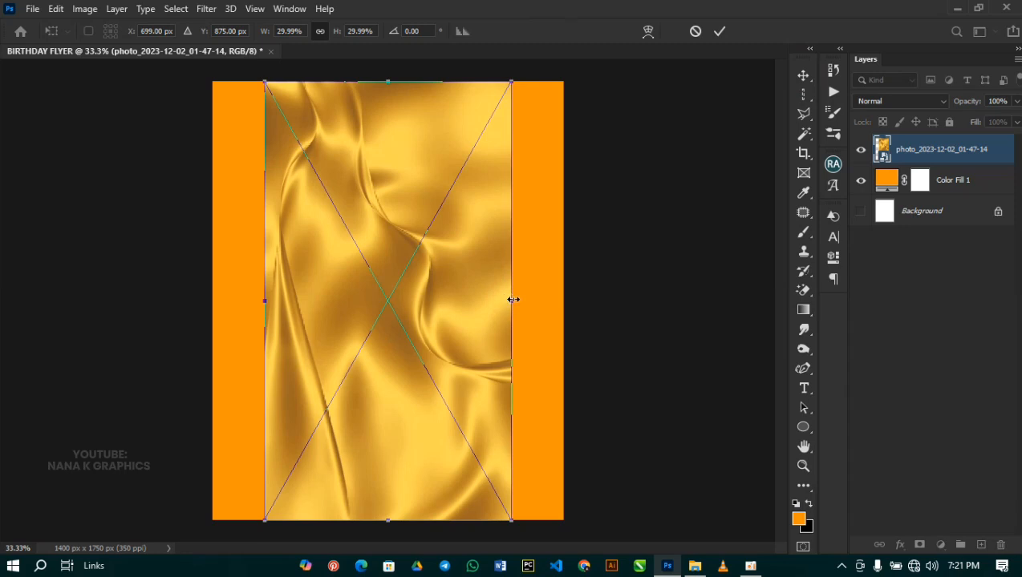
{"action": "left_click_drag", "start_coordinate": [511, 297], "coordinate": [573, 322]}
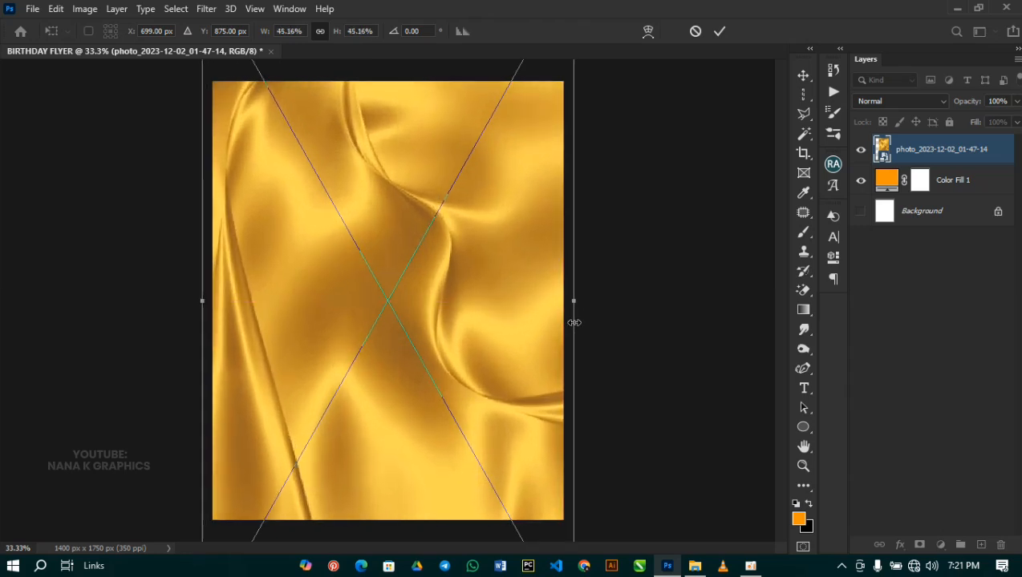
{"action": "double_click", "coordinate": [482, 329]}
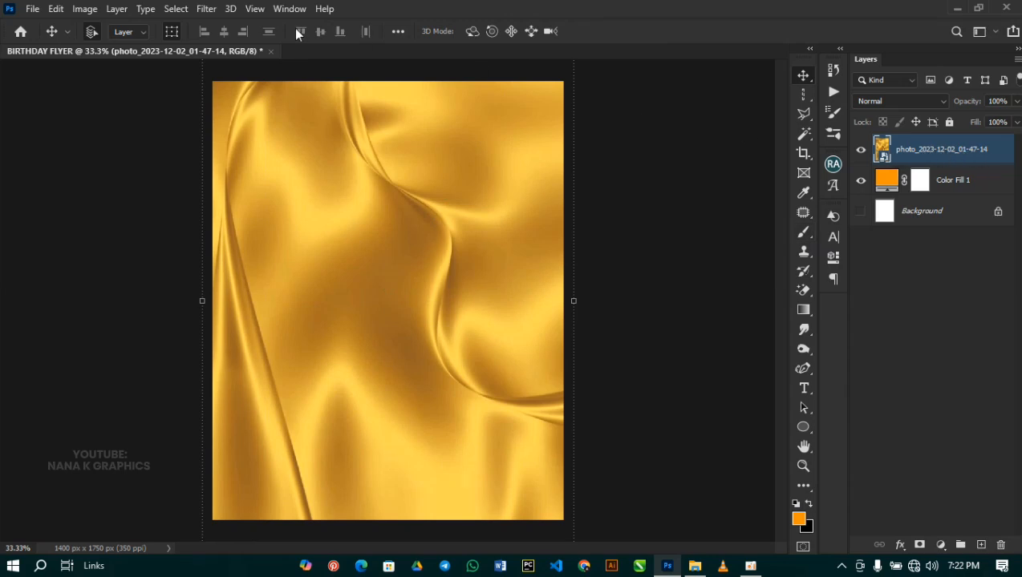
- Apply a 30.4-pixel Gaussian Blur filter to the satin photo layer
{"action": "left_click", "coordinate": [215, 8]}
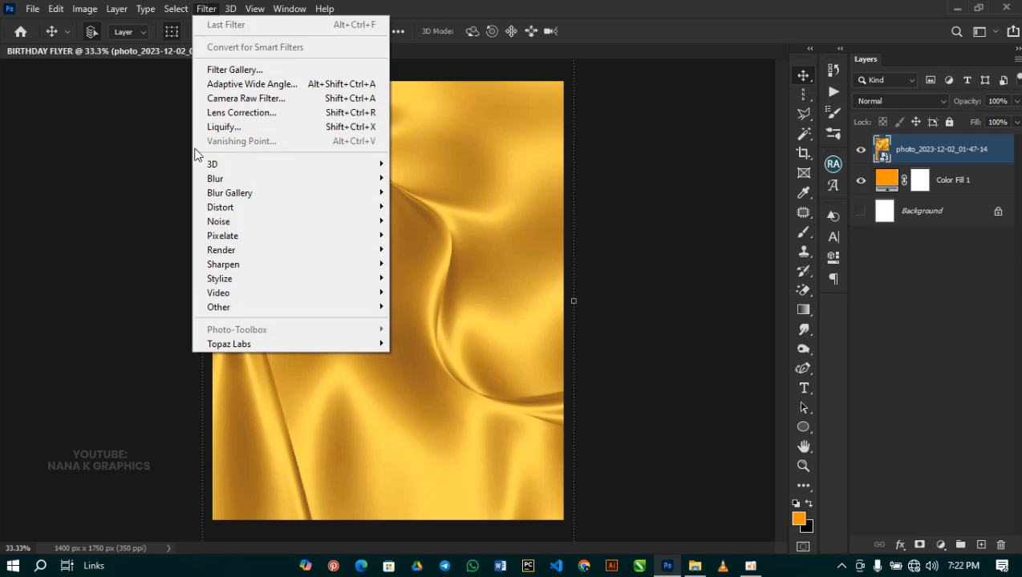
{"action": "mouse_move", "coordinate": [209, 183]}
{"action": "left_click", "coordinate": [431, 233]}
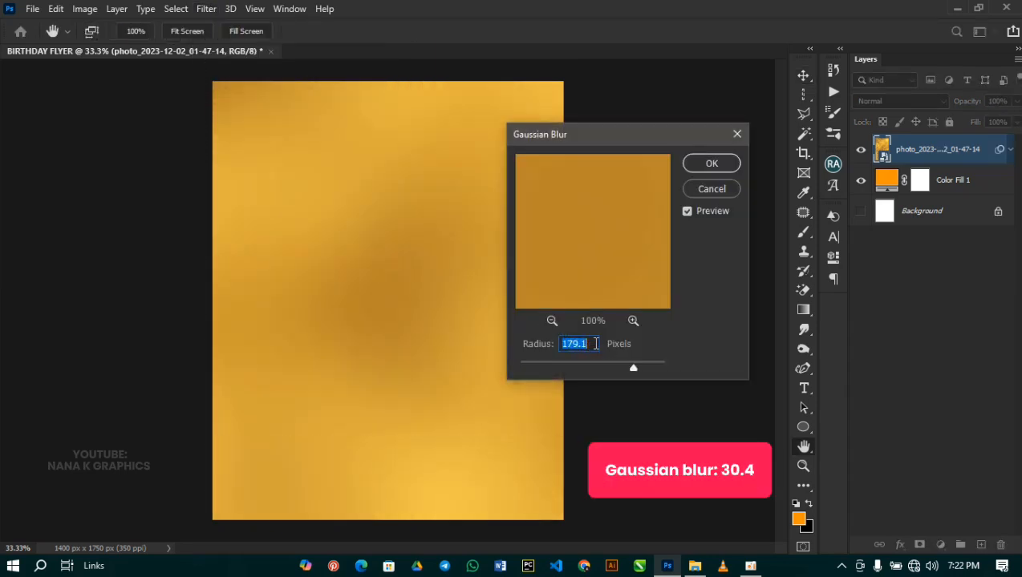
{"action": "type", "text": "30.4"}
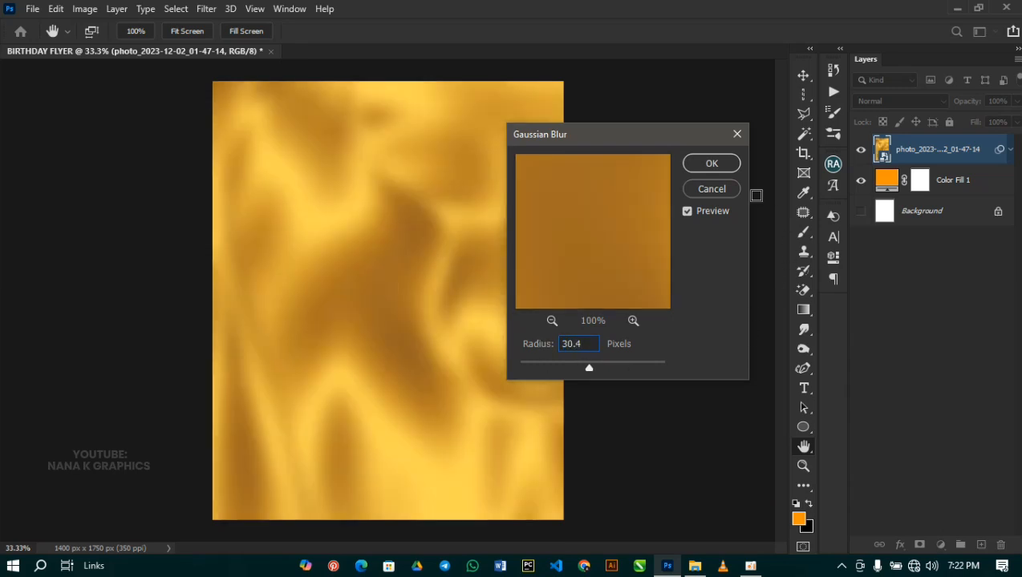
{"action": "left_click", "coordinate": [711, 163]}
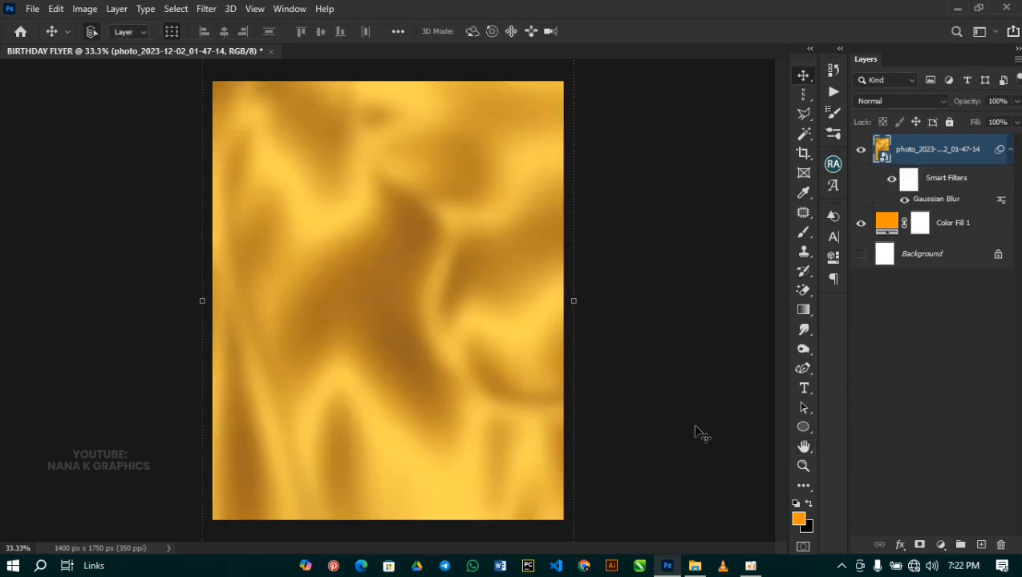
{"action": "left_click", "coordinate": [695, 565]}
- Place the Flower sunflower image near the top of the flyer
{"action": "left_click_drag", "start_coordinate": [128, 112], "coordinate": [387, 152]}
{"action": "left_click", "coordinate": [399, 155]}
{"action": "key", "text": "Return"}
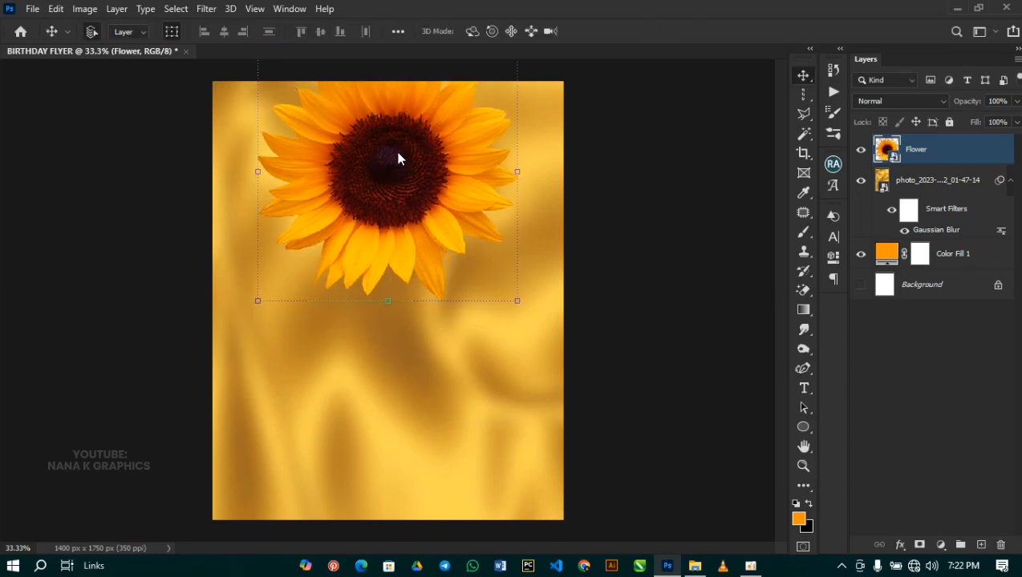
- Move the sunflower up against the top edge, centred horizontally
{"action": "left_click_drag", "start_coordinate": [394, 168], "coordinate": [399, 160]}
{"action": "left_click", "coordinate": [659, 247]}
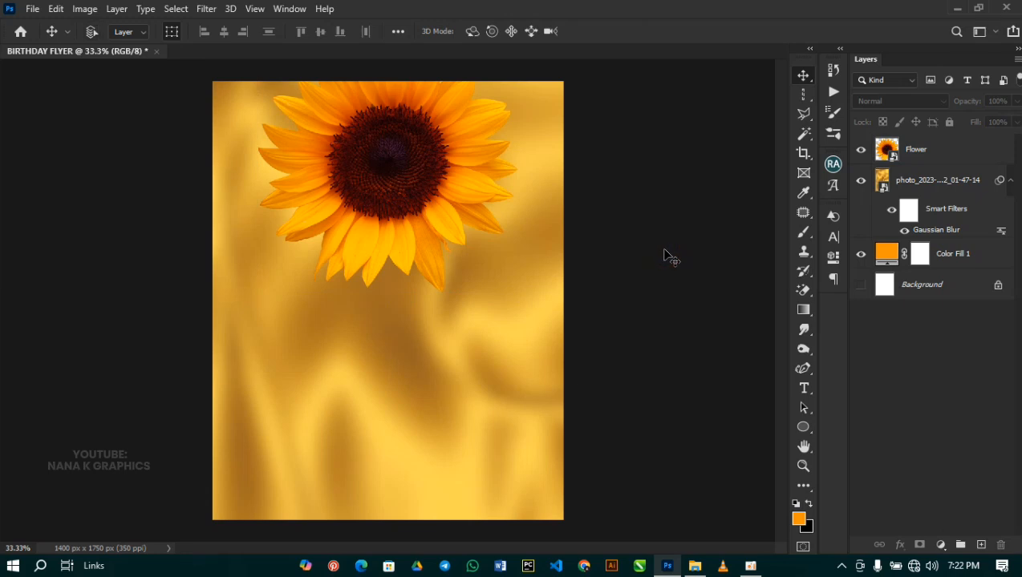
{"action": "scroll", "coordinate": [666, 255], "scroll_direction": "up", "scroll_amount": 1, "text": "alt"}
{"action": "left_click", "coordinate": [390, 175]}
{"action": "mouse_move", "coordinate": [390, 175]}
{"action": "left_mouse_down"}
{"action": "mouse_move", "coordinate": [398, 159]}
{"action": "mouse_move", "coordinate": [385, 157]}
{"action": "left_mouse_up"}
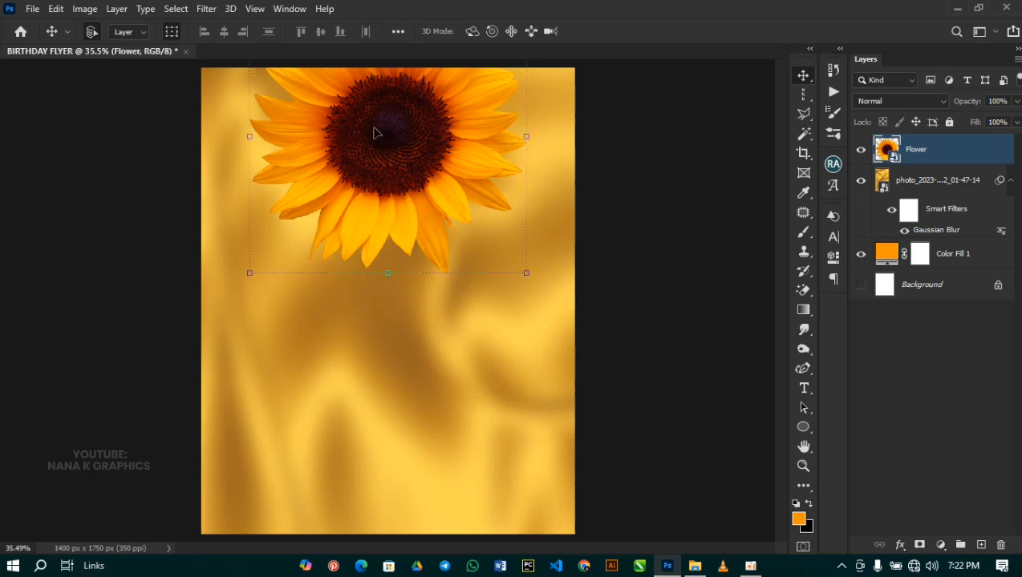
- Apply a 22-pixel Gaussian Blur to the Flower sunflower layer
{"action": "left_click", "coordinate": [206, 9]}
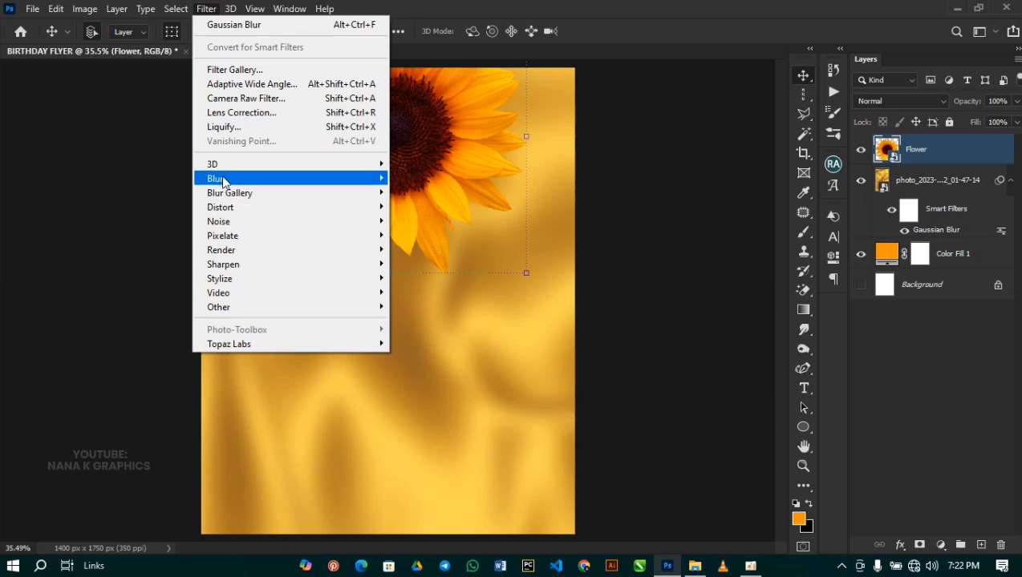
{"action": "mouse_move", "coordinate": [223, 179]}
{"action": "left_click", "coordinate": [404, 233]}
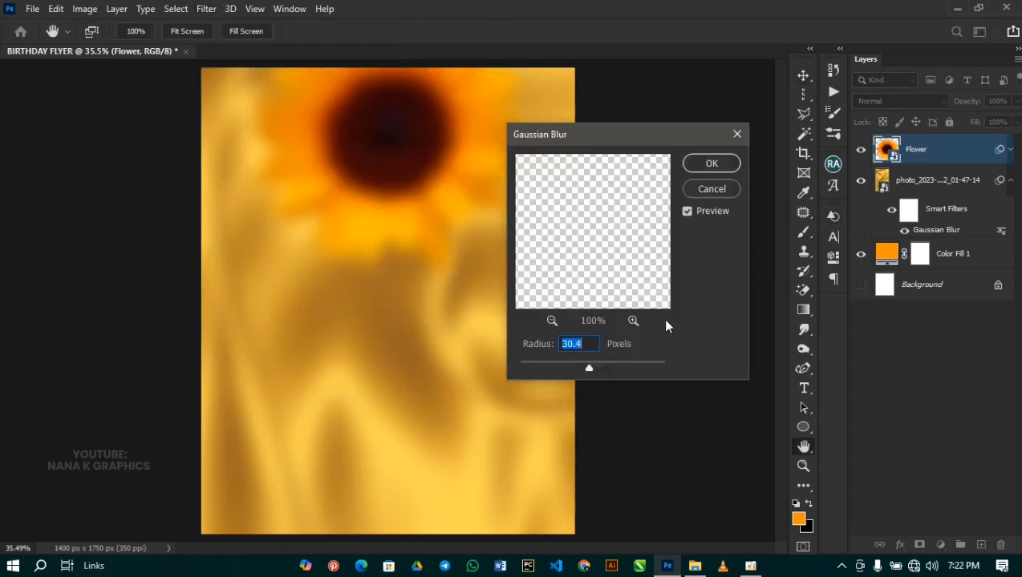
{"action": "type", "text": "22.2"}
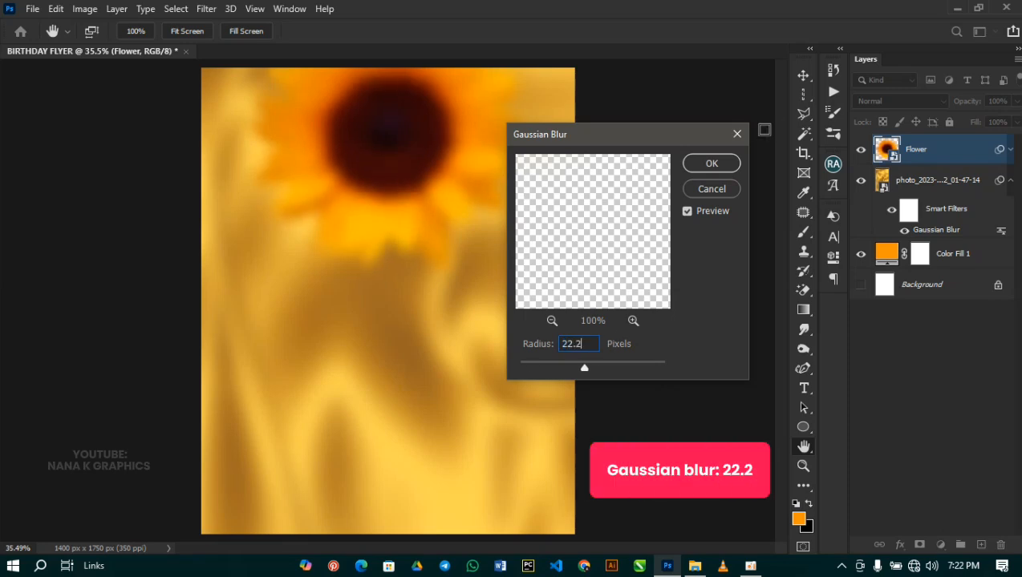
{"action": "left_click", "coordinate": [709, 165]}
{"action": "key", "text": "v"}
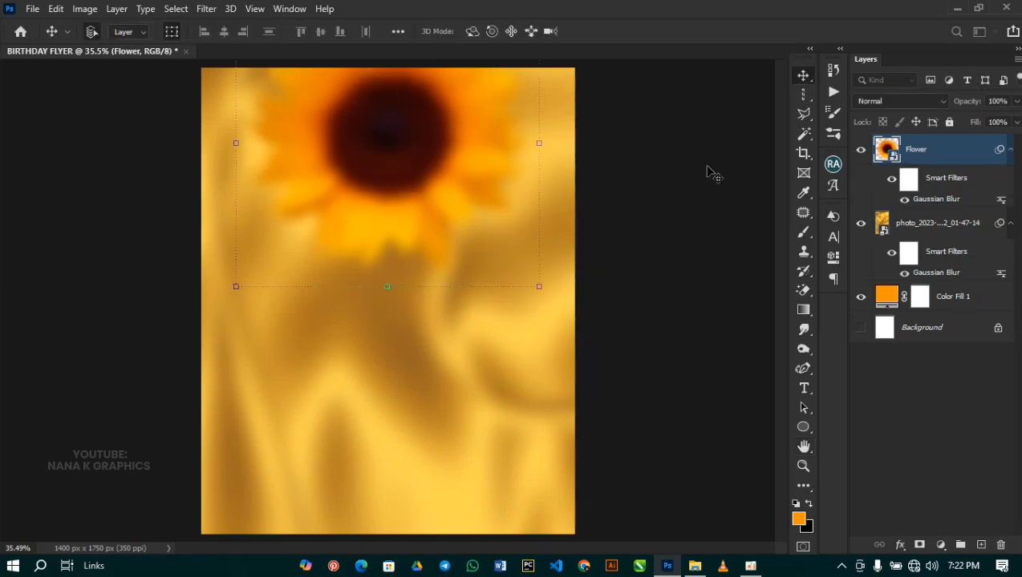
- Enlarge the blurred sunflower to about 127% and position it across the flyer's top
{"action": "left_click_drag", "start_coordinate": [343, 201], "coordinate": [350, 153]}
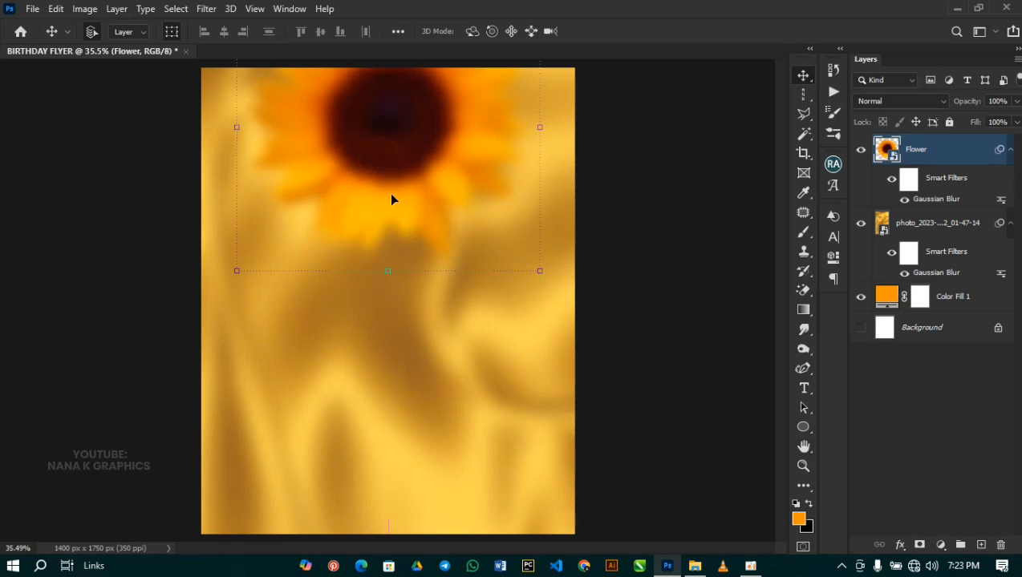
{"action": "left_click", "coordinate": [389, 273]}
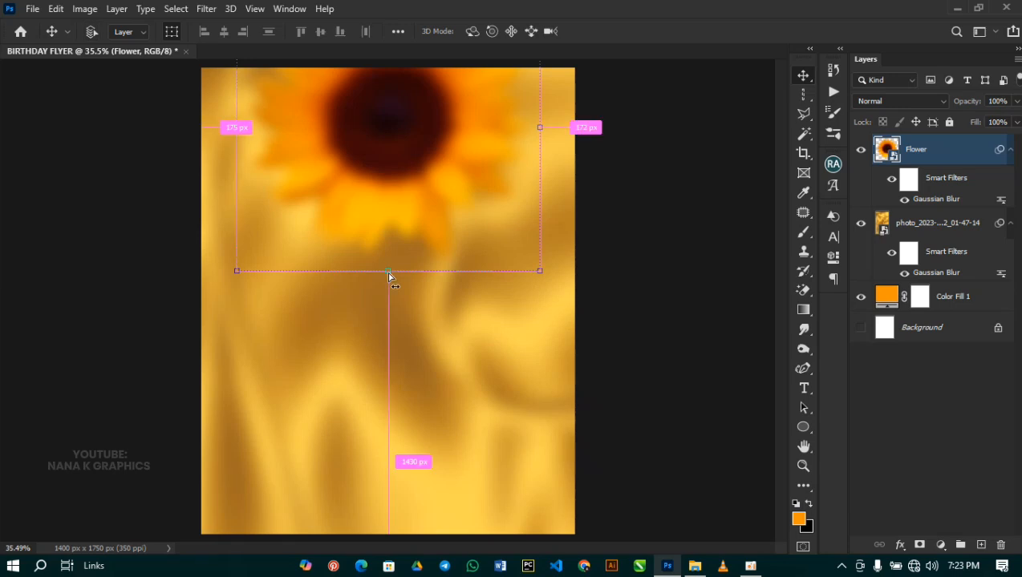
{"action": "left_click_drag", "start_coordinate": [526, 258], "coordinate": [565, 293]}
{"action": "left_click_drag", "start_coordinate": [403, 215], "coordinate": [396, 189]}
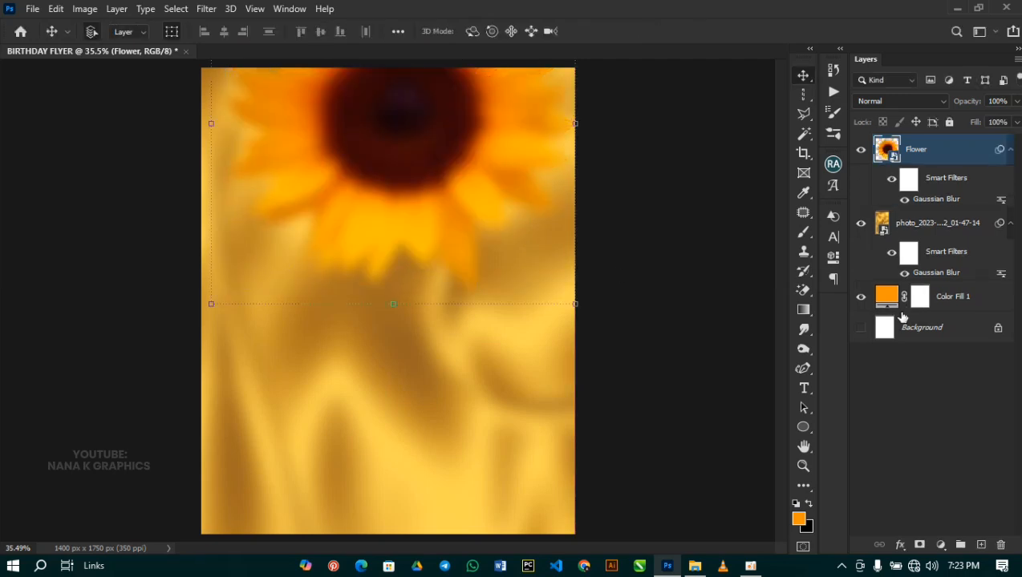
- Set the golden silk photo layer's blend mode to Luminosity and nudge the sunflower down slightly
{"action": "left_click", "coordinate": [1010, 223]}
{"action": "left_click", "coordinate": [928, 223]}
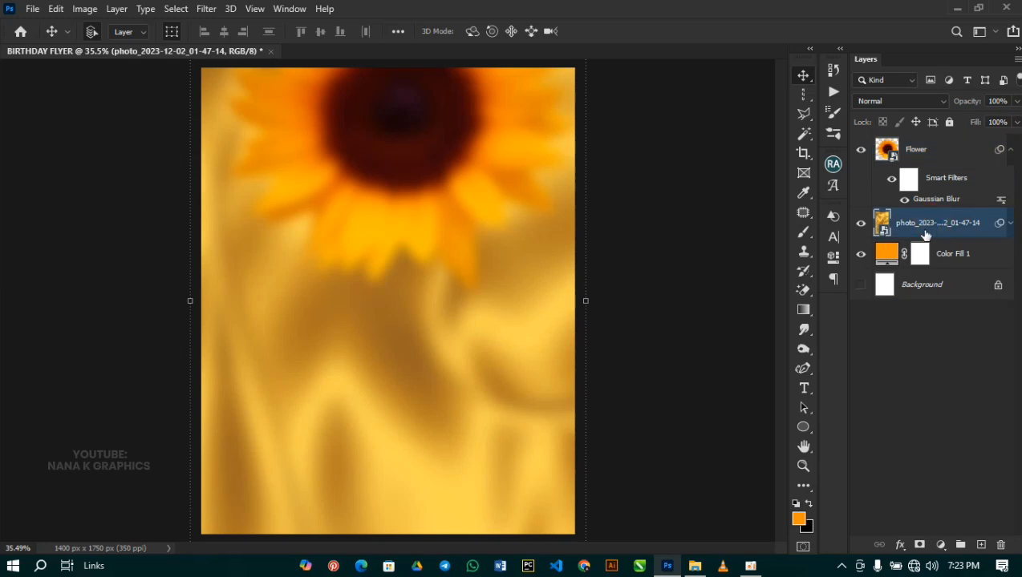
{"action": "left_click", "coordinate": [888, 103]}
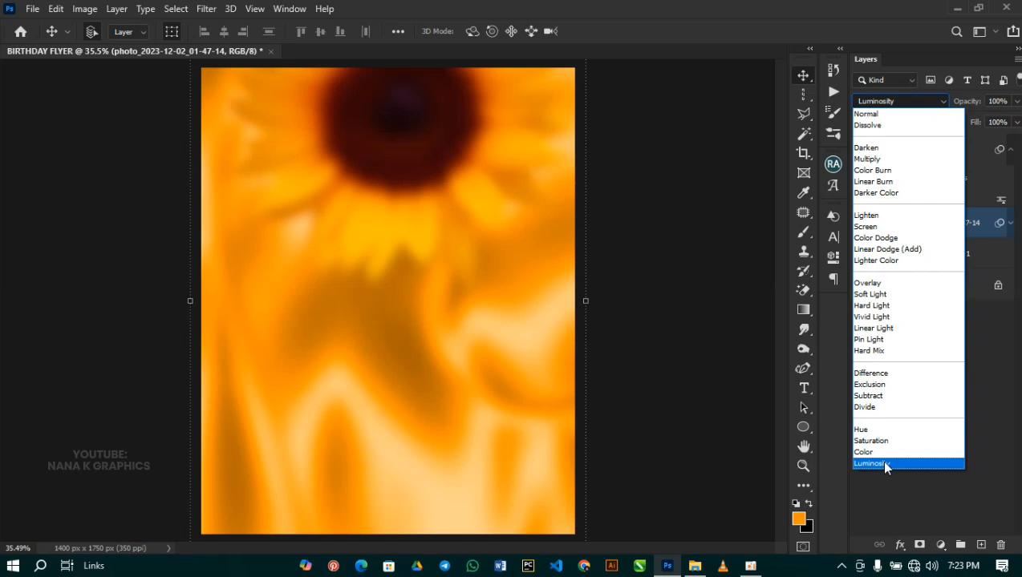
{"action": "left_click", "coordinate": [885, 466]}
{"action": "left_click_drag", "start_coordinate": [400, 136], "coordinate": [415, 132]}
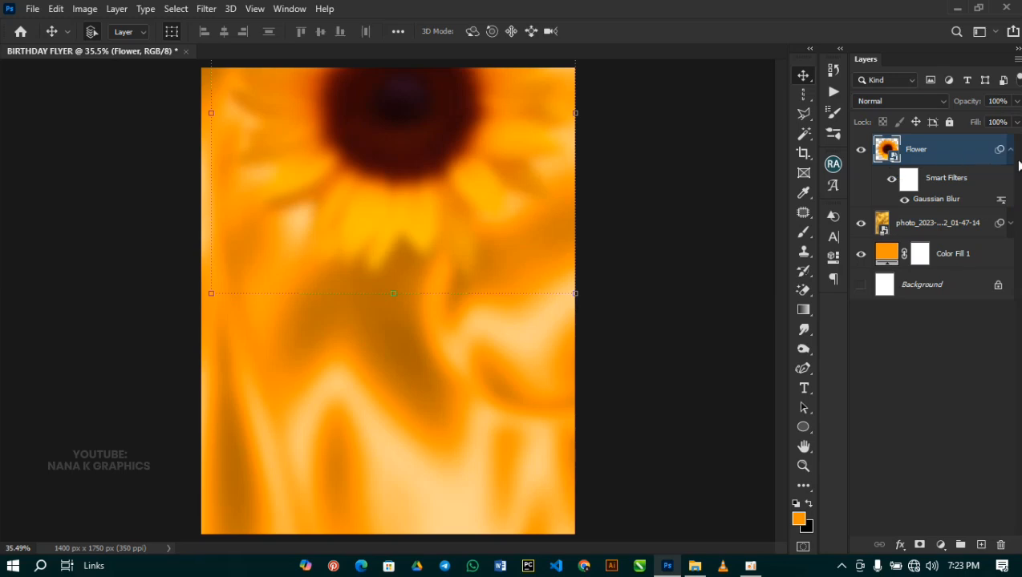
{"action": "left_click", "coordinate": [1010, 155]}
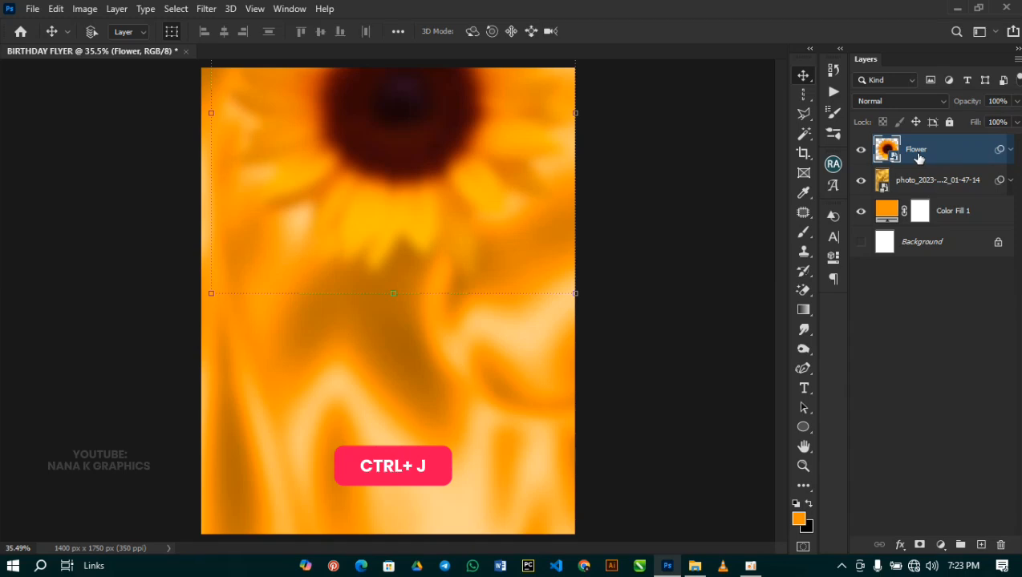
- Duplicate the sunflower twice, moving copies to the right and left edges, then drag in the pink flower PNG
{"action": "key", "text": "ctrl+j"}
{"action": "left_click_drag", "start_coordinate": [398, 138], "coordinate": [607, 323]}
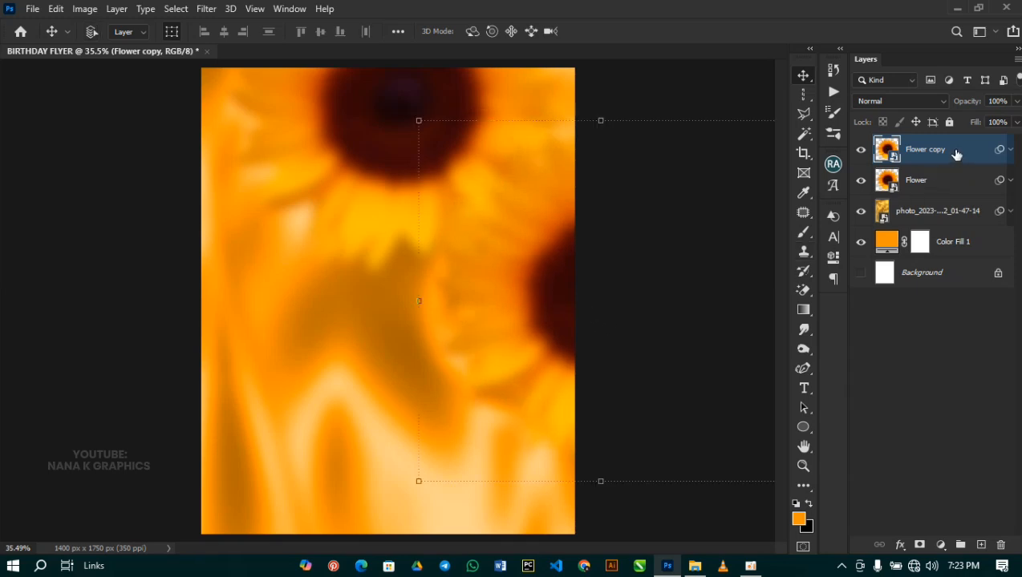
{"action": "key", "text": "ctrl+j"}
{"action": "left_click_drag", "start_coordinate": [535, 259], "coordinate": [171, 270]}
{"action": "left_click_drag", "start_coordinate": [270, 269], "coordinate": [202, 271]}
{"action": "left_click_drag", "start_coordinate": [430, 132], "coordinate": [424, 137]}
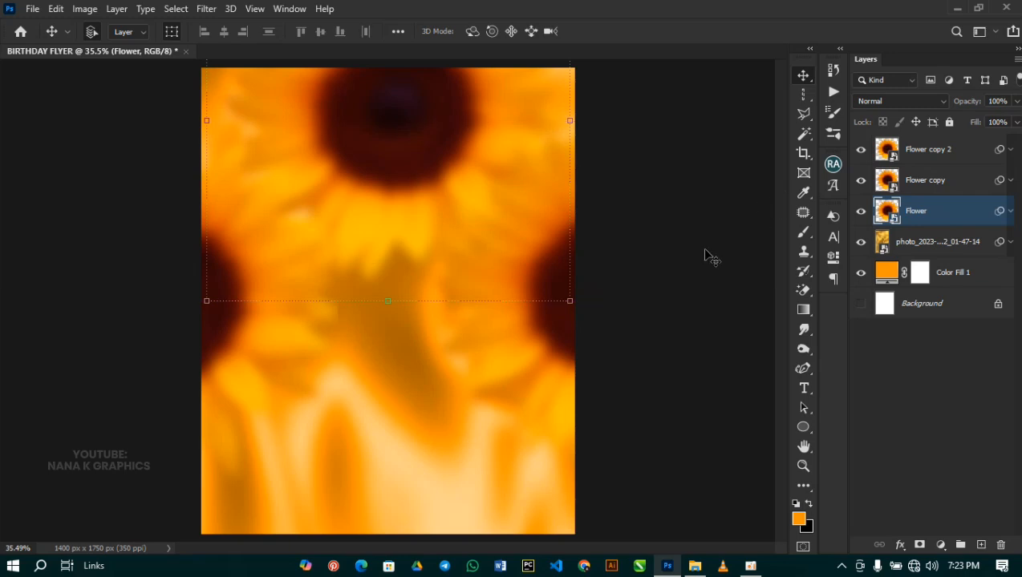
{"action": "left_click", "coordinate": [695, 566]}
{"action": "left_click_drag", "start_coordinate": [298, 120], "coordinate": [383, 375]}
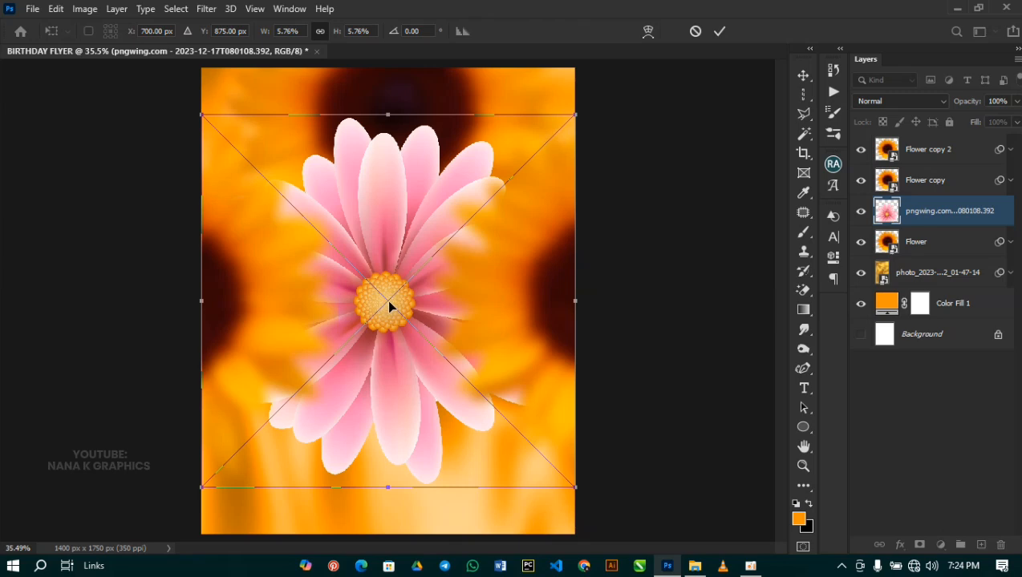
- Shrink the pink flower to about 3.7% and place it at the top centre of the flyer
{"action": "left_click_drag", "start_coordinate": [403, 155], "coordinate": [407, 139]}
{"action": "left_click_drag", "start_coordinate": [584, 329], "coordinate": [520, 257]}
{"action": "left_click_drag", "start_coordinate": [392, 141], "coordinate": [384, 152]}
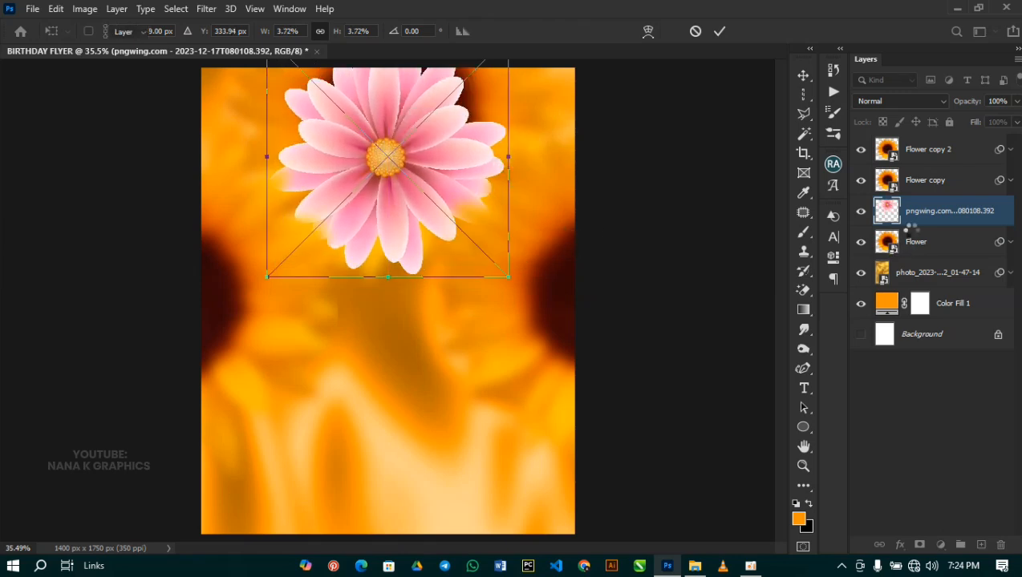
{"action": "key", "text": "Return"}
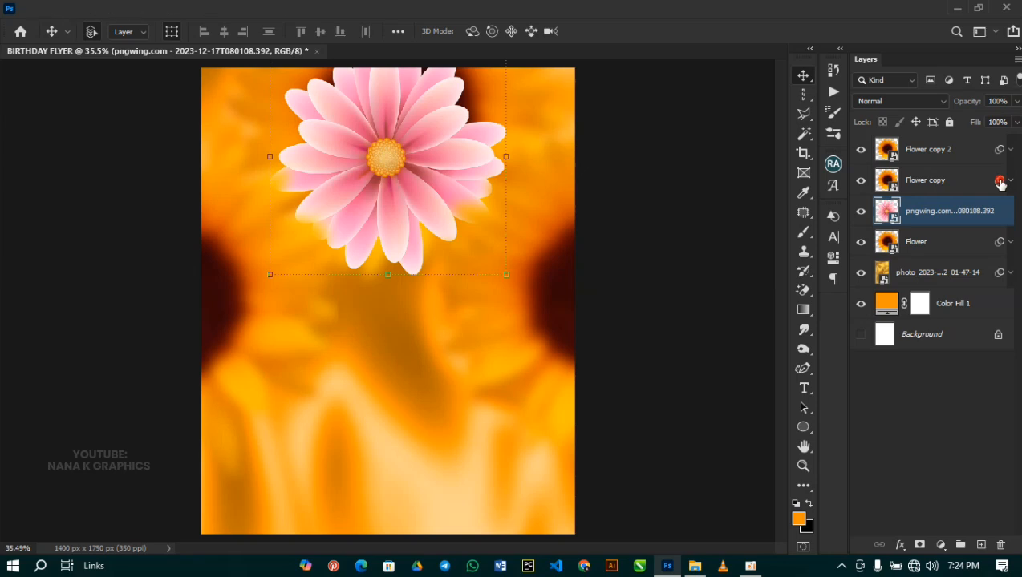
- Copy the Gaussian Blur onto the pink flower, scale it to about 4.2% and shift it left
{"action": "left_click_drag", "start_coordinate": [1004, 219], "coordinate": [1001, 217]}
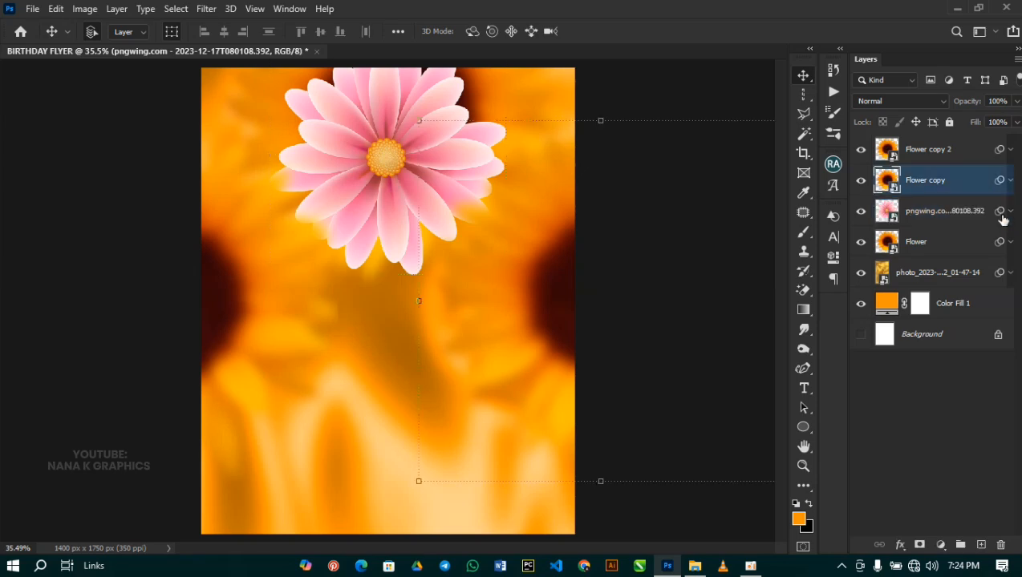
{"action": "left_click", "coordinate": [374, 163], "text": "ctrl"}
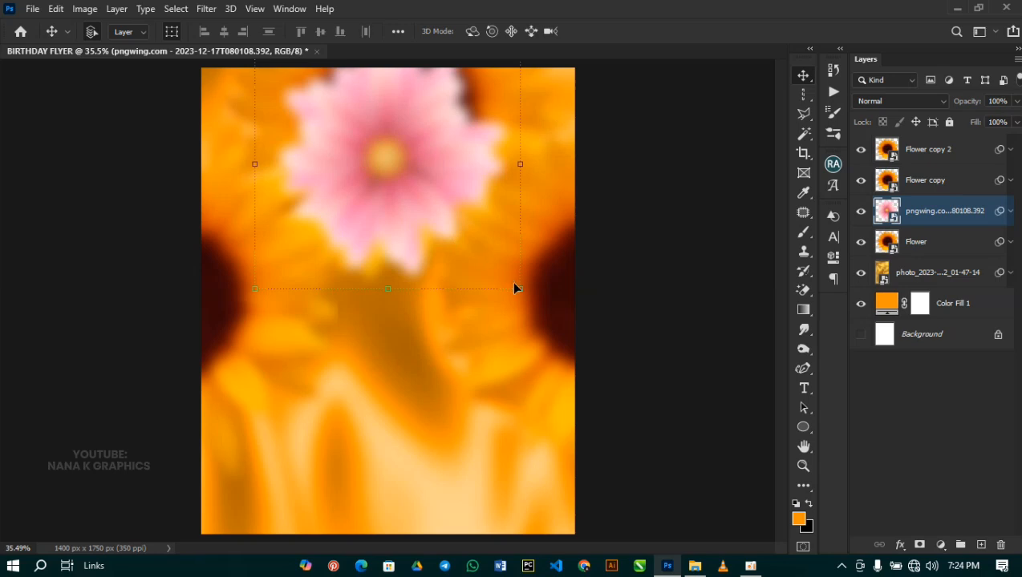
{"action": "left_click_drag", "start_coordinate": [514, 288], "coordinate": [506, 277]}
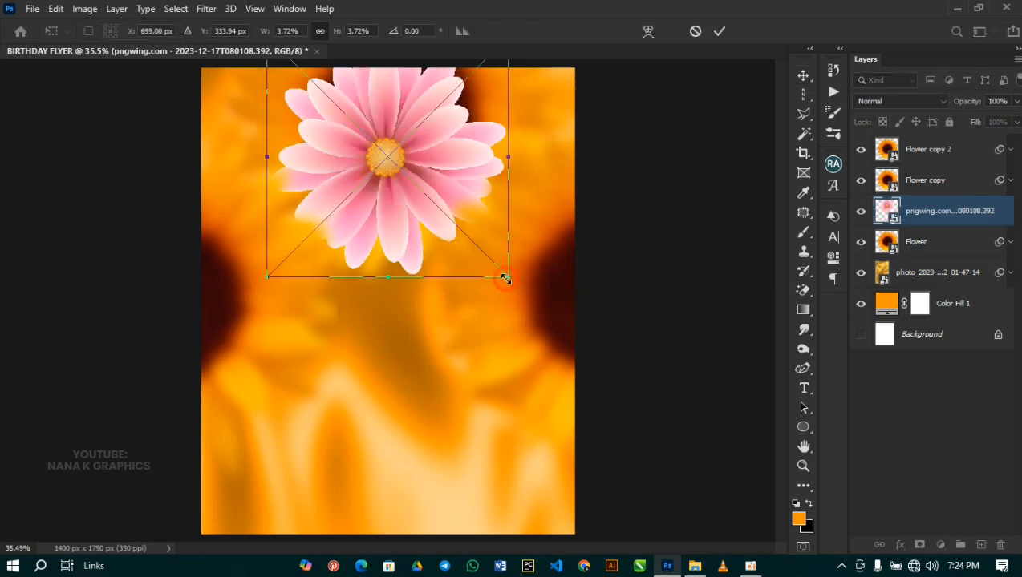
{"action": "left_click_drag", "start_coordinate": [506, 277], "coordinate": [523, 292]}
{"action": "left_click_drag", "start_coordinate": [406, 175], "coordinate": [379, 171]}
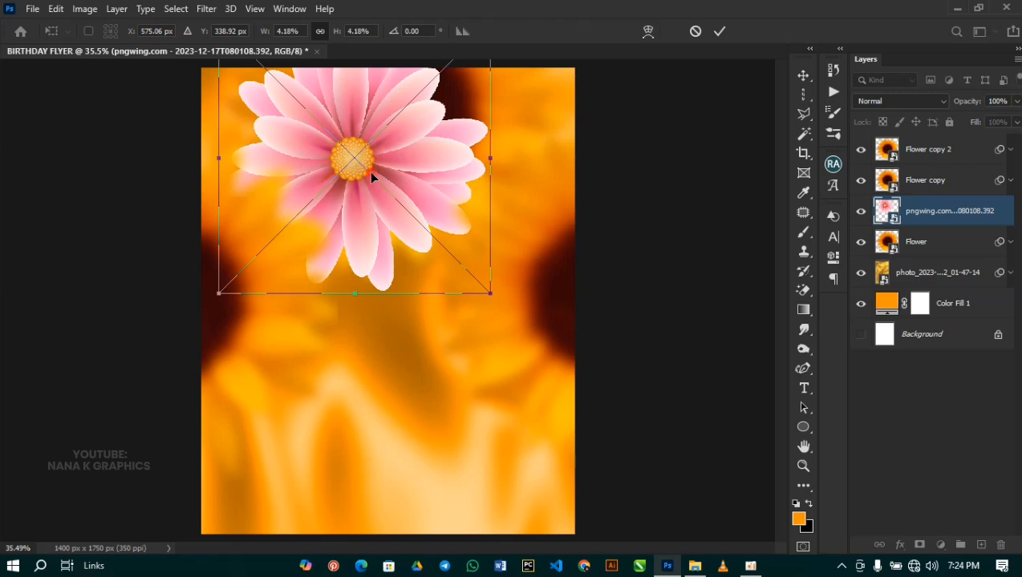
{"action": "key", "text": "Return"}
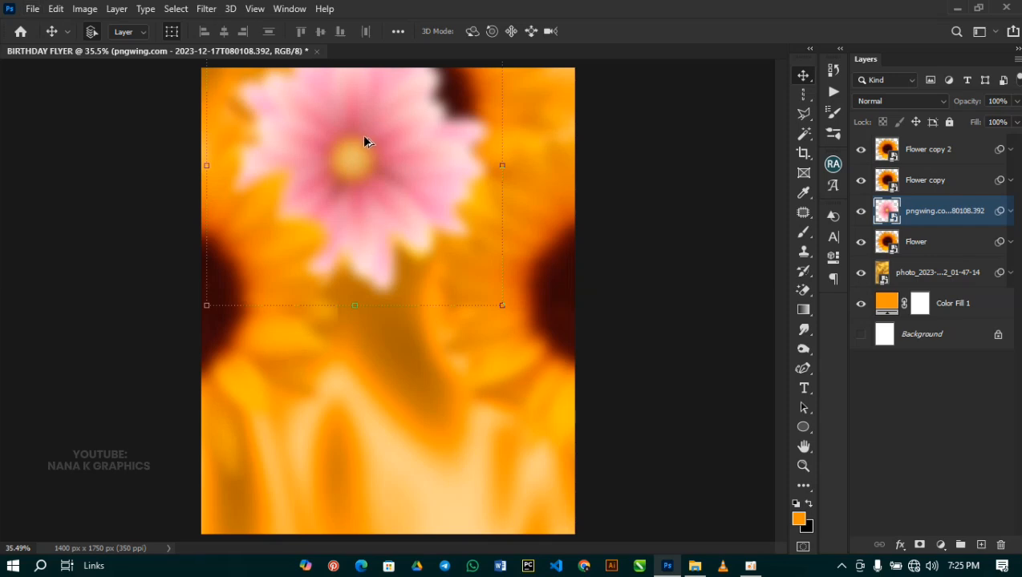
- Alt-drag a copy of the blurred pink flower down to the bottom-left corner
{"action": "left_click_drag", "start_coordinate": [365, 139], "coordinate": [200, 448]}
{"action": "mouse_move", "coordinate": [248, 479]}
{"action": "left_mouse_down"}
{"action": "mouse_move", "coordinate": [282, 487]}
{"action": "mouse_move", "coordinate": [252, 490]}
{"action": "left_mouse_up"}
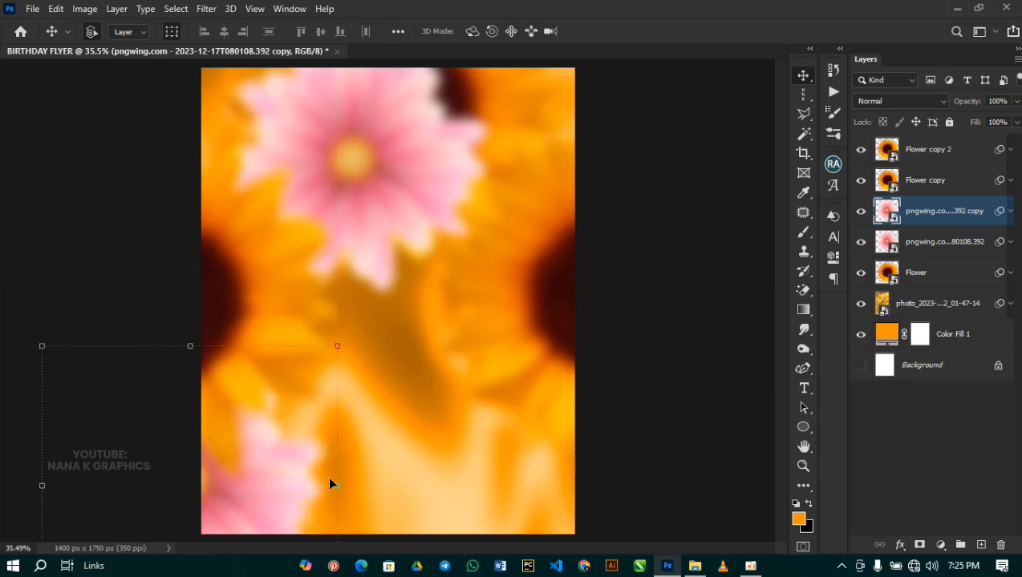
{"action": "left_click_drag", "start_coordinate": [343, 478], "coordinate": [343, 477]}
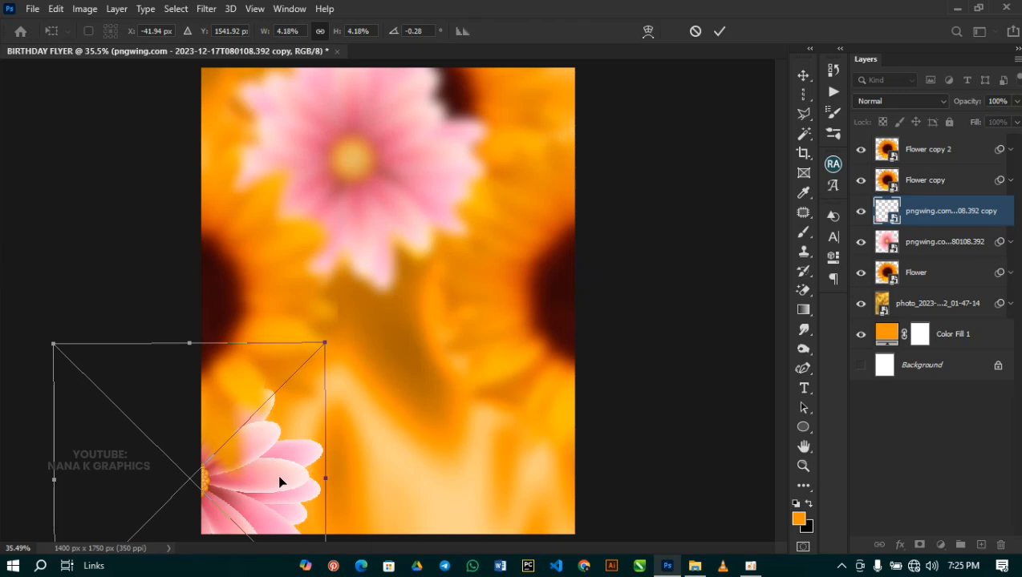
- Flip the flower copy horizontally, shift it further left, and duplicate the top flower layer
{"action": "right_click", "coordinate": [278, 481]}
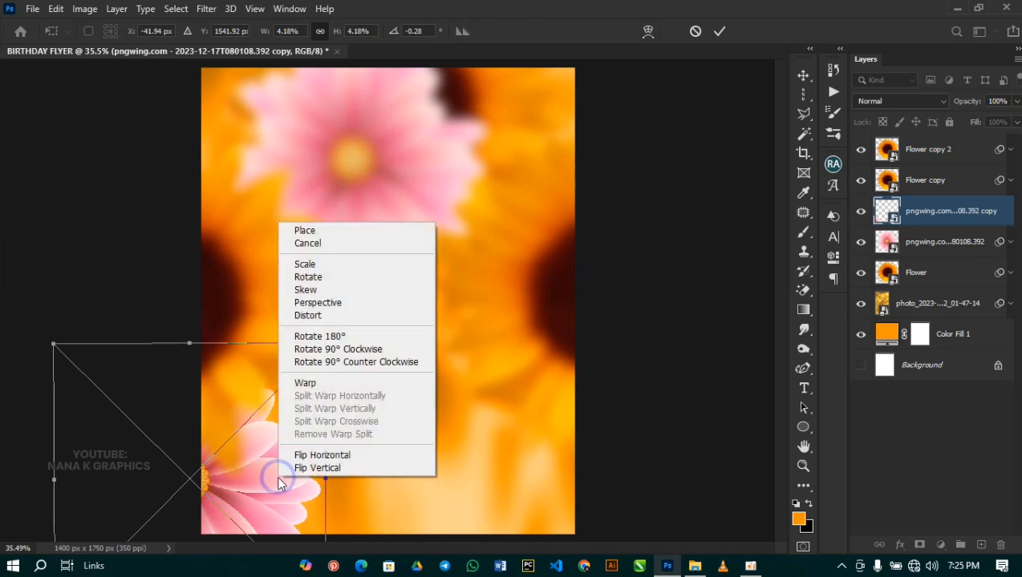
{"action": "left_click", "coordinate": [335, 457]}
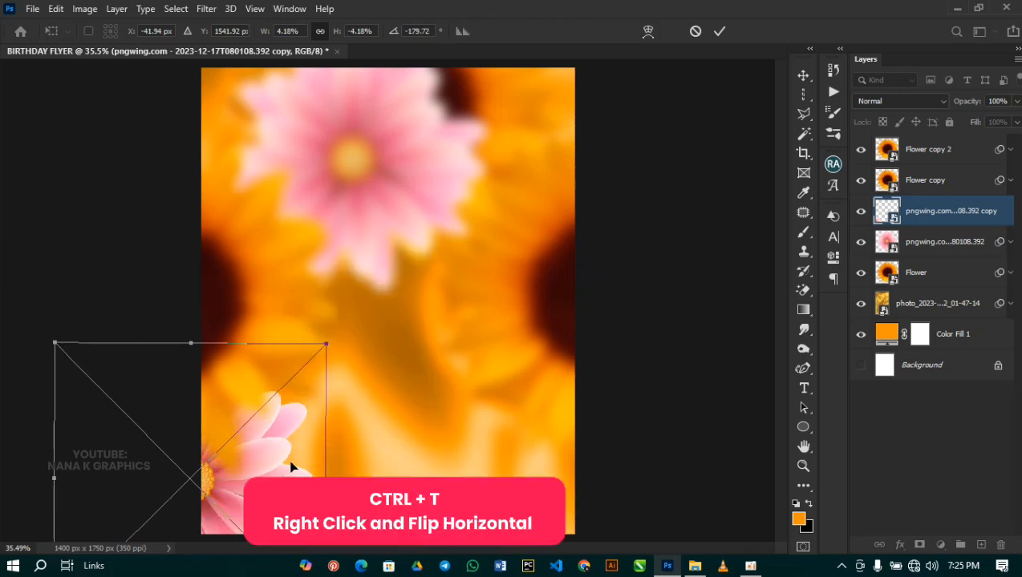
{"action": "mouse_move", "coordinate": [260, 469]}
{"action": "left_mouse_down"}
{"action": "mouse_move", "coordinate": [283, 473]}
{"action": "mouse_move", "coordinate": [264, 471]}
{"action": "left_mouse_up"}
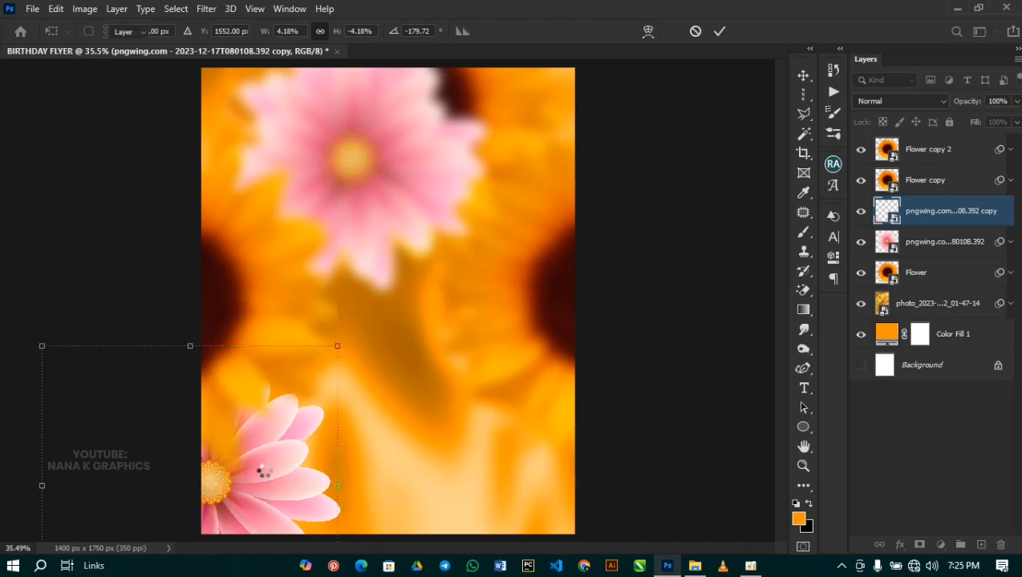
{"action": "key", "text": "Return"}
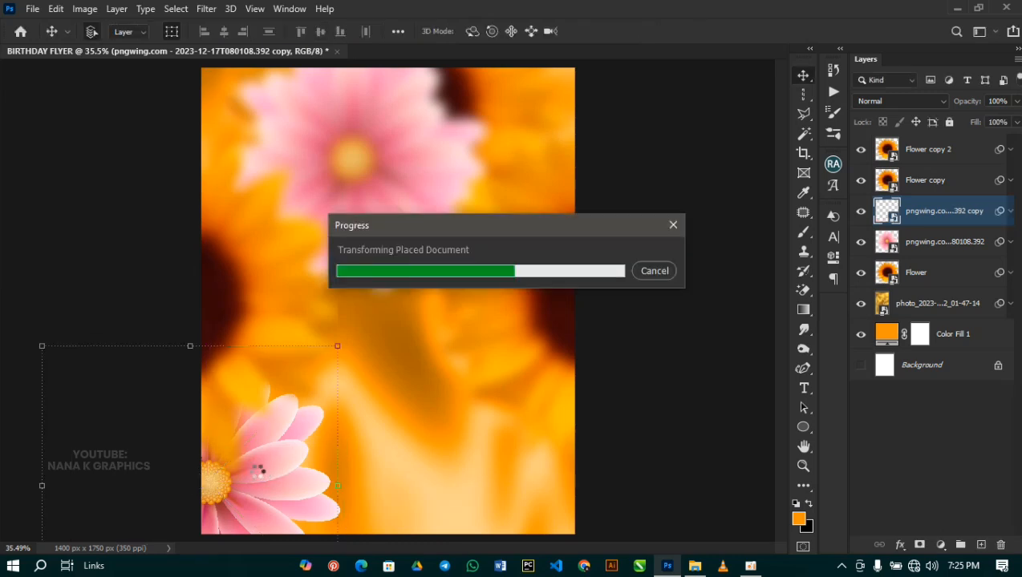
{"action": "left_click_drag", "start_coordinate": [255, 467], "coordinate": [232, 471]}
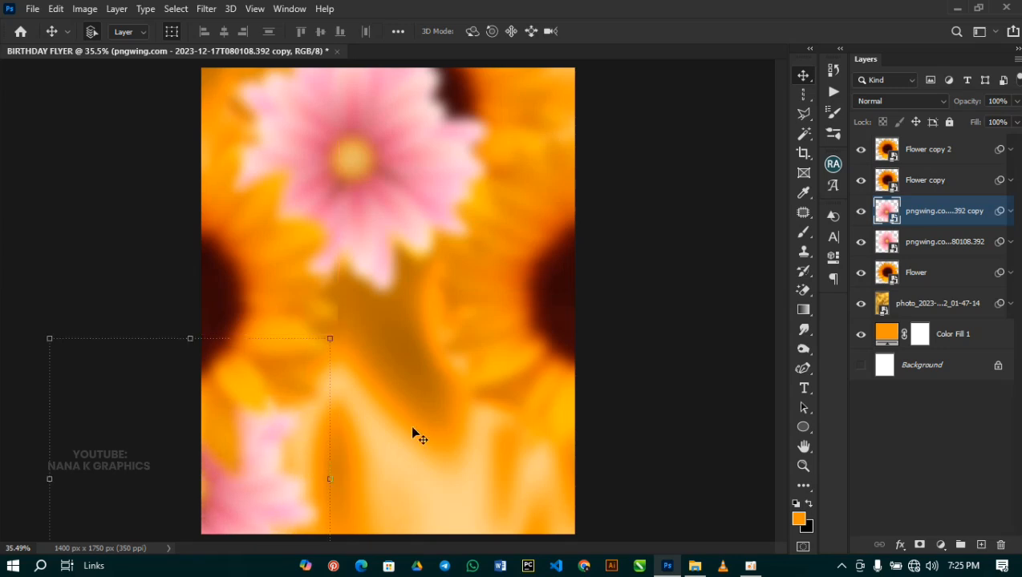
{"action": "left_click", "coordinate": [373, 183]}
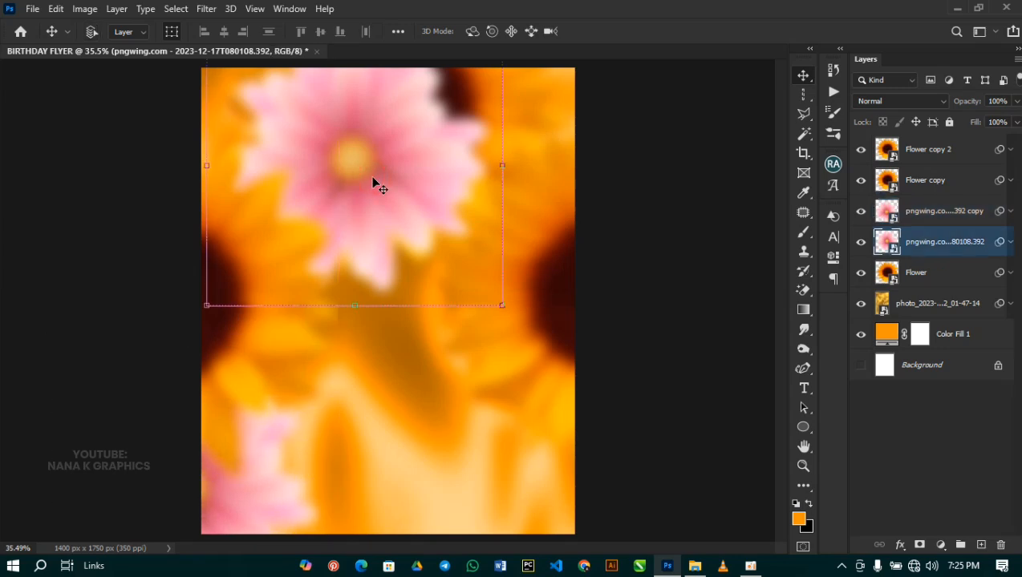
{"action": "key", "text": "ctrl+j"}
- Drag the new pink flower copy down to the flyer's bottom-right corner
{"action": "left_click_drag", "start_coordinate": [361, 161], "coordinate": [545, 472]}
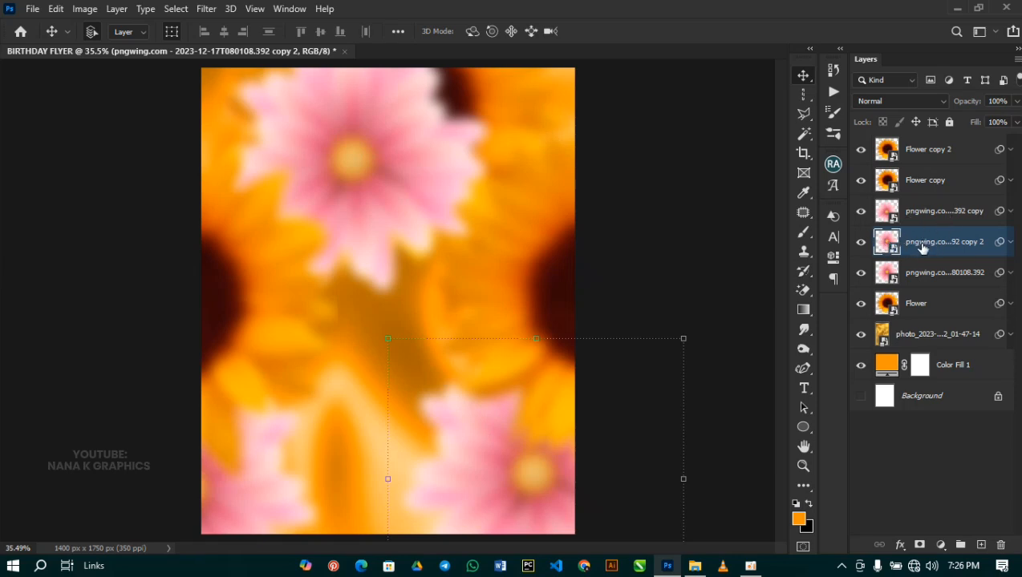
- Lower the flower copy's smart-filter blur to 8 pixels
{"action": "left_click", "coordinate": [1011, 242]}
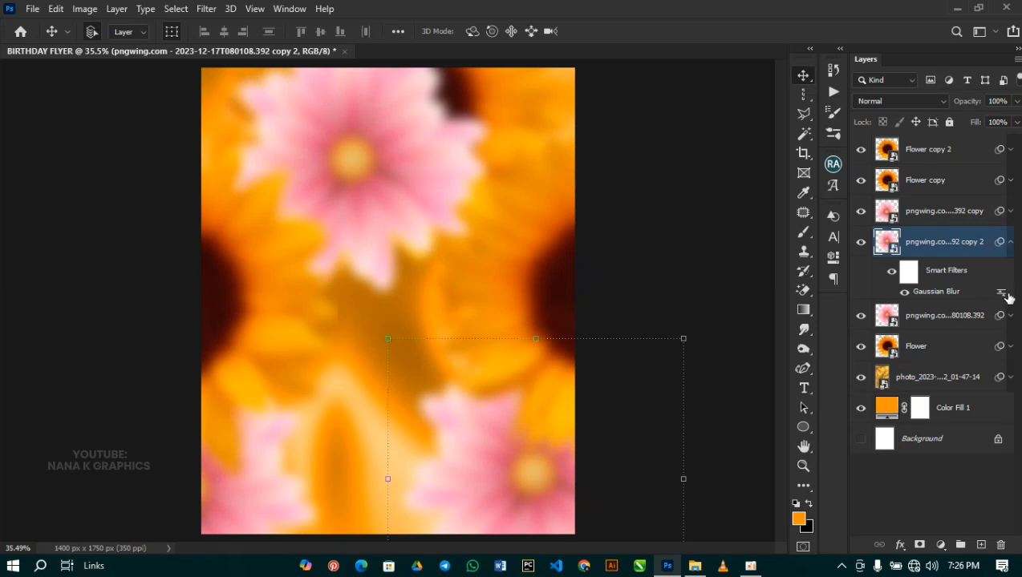
{"action": "double_click", "coordinate": [937, 292]}
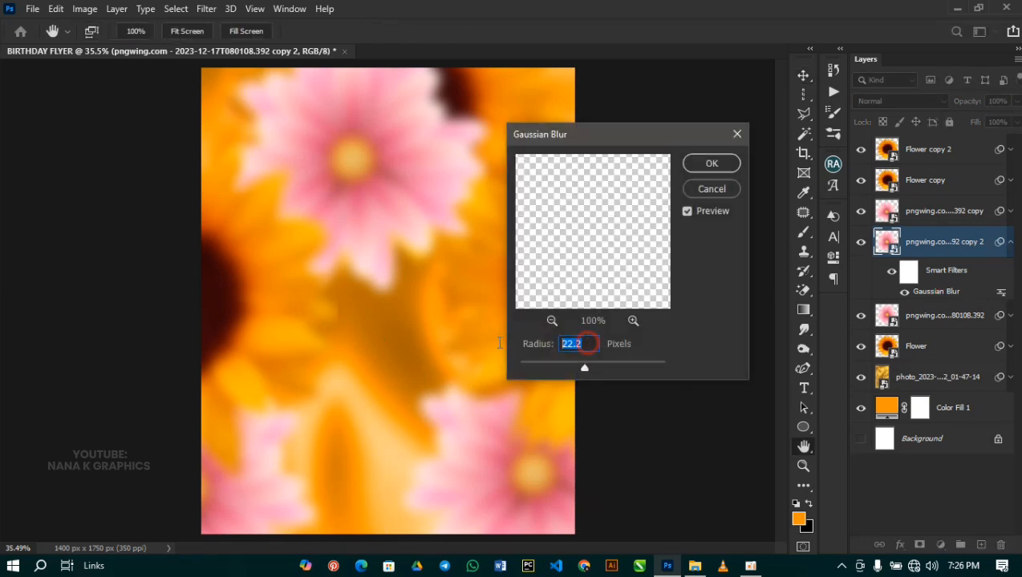
{"action": "type", "text": "8"}
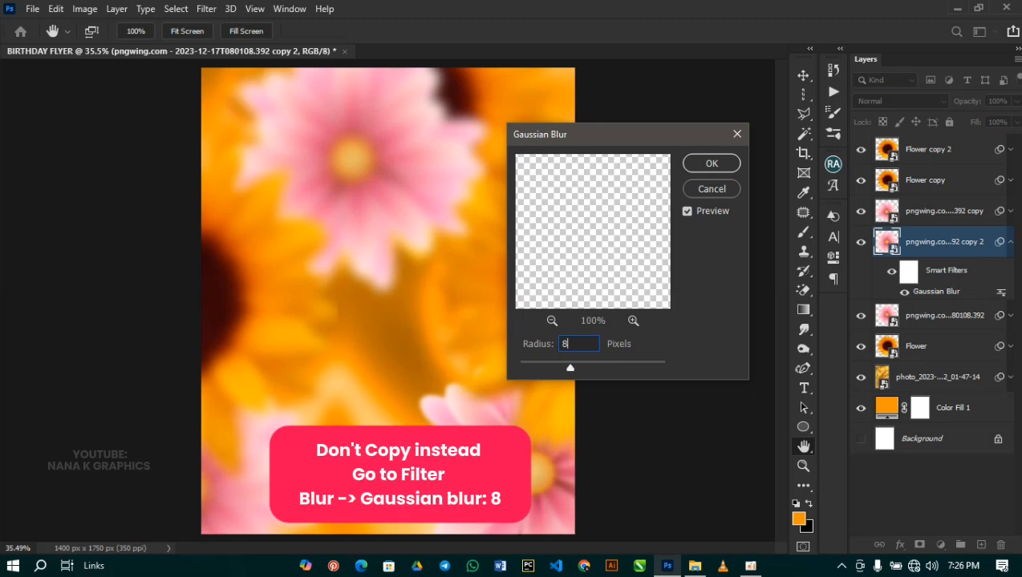
{"action": "left_click", "coordinate": [710, 164]}
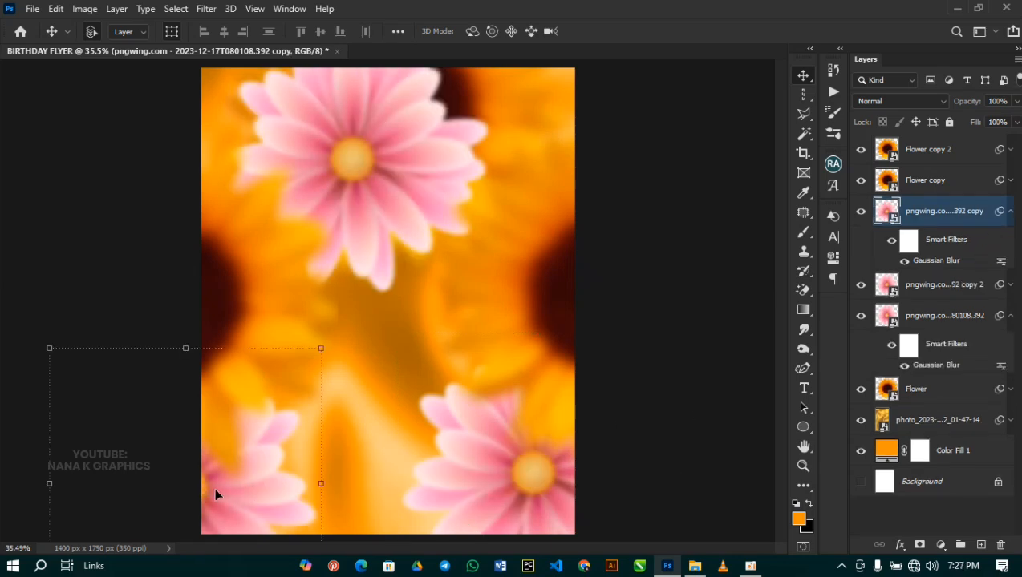
- Shift the bottom-left flower left and move the top flower up and right
{"action": "left_click_drag", "start_coordinate": [214, 487], "coordinate": [202, 485]}
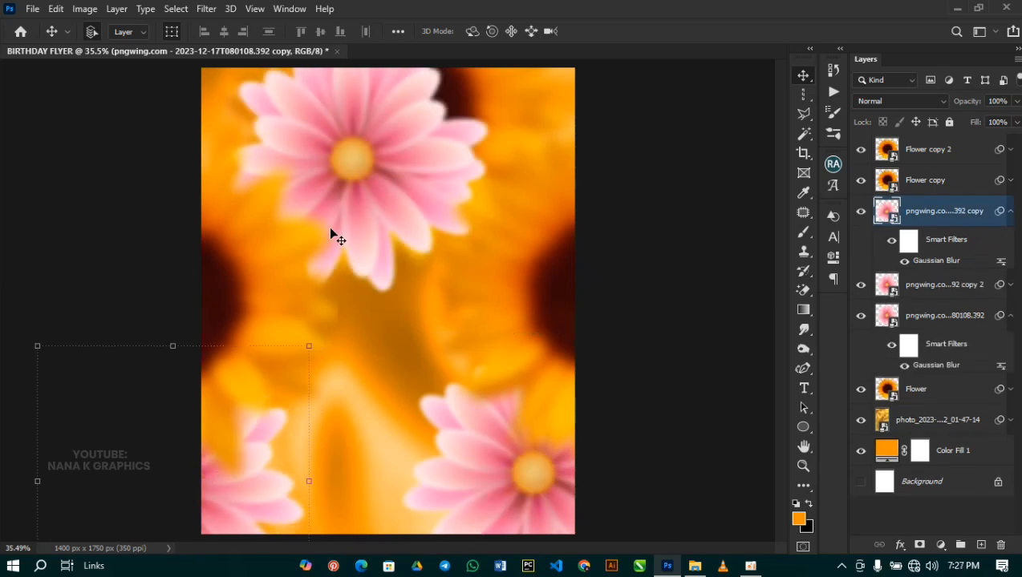
{"action": "left_click_drag", "start_coordinate": [350, 170], "coordinate": [364, 158]}
{"action": "left_click", "coordinate": [670, 280]}
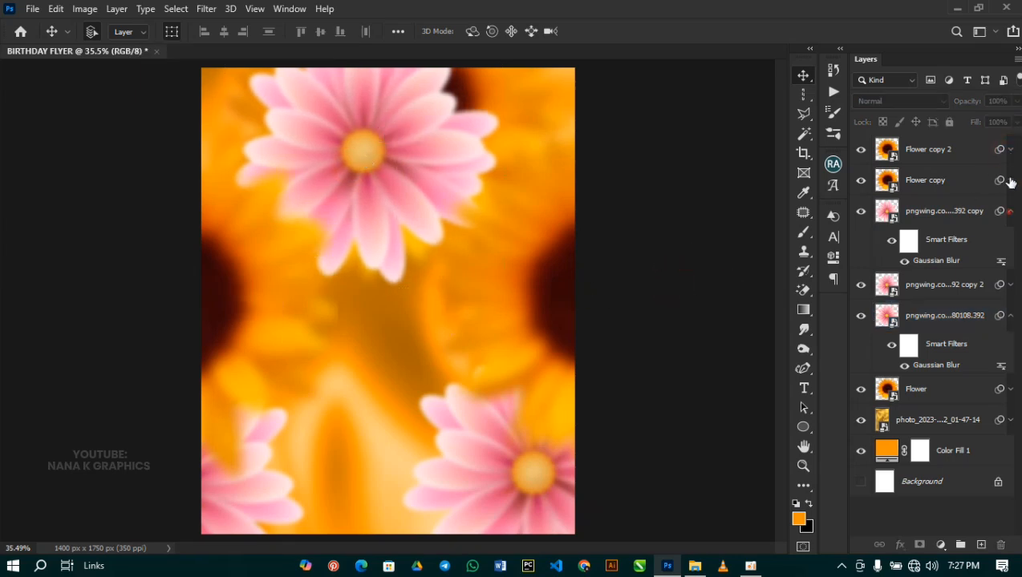
- Collapse the smart filter lists in the Layers panel and select the Flower copy 2 layer
{"action": "left_click", "coordinate": [1009, 149]}
{"action": "left_click", "coordinate": [1007, 223]}
{"action": "left_click", "coordinate": [1007, 223]}
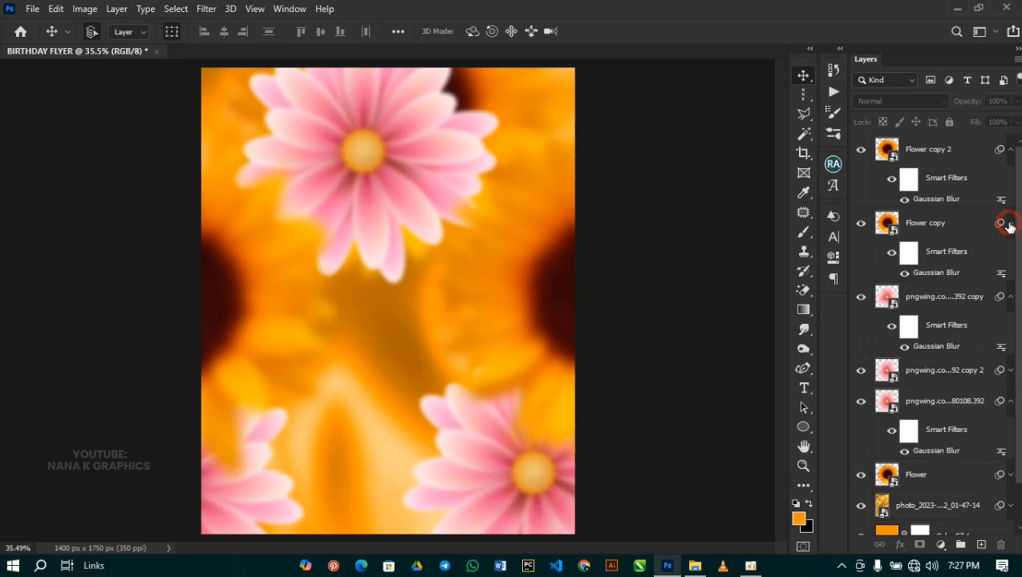
{"action": "left_click", "coordinate": [1009, 151]}
{"action": "left_click", "coordinate": [940, 152]}
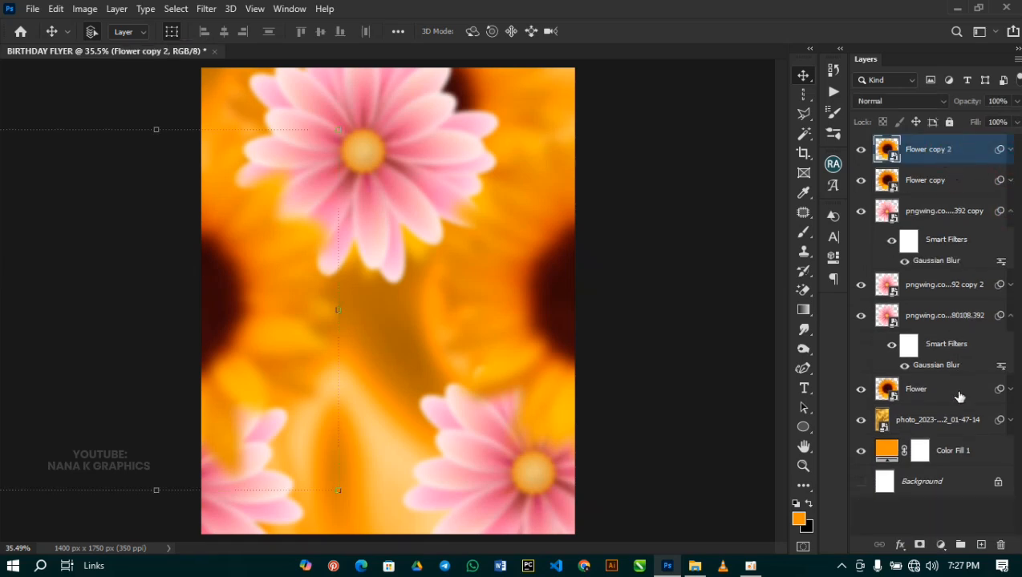
- Group the background layers into a locked group named 'BACKGROUND' and open the BIRTHDAY FLYER DESIGN folder
{"action": "left_click", "coordinate": [975, 451], "text": "shift"}
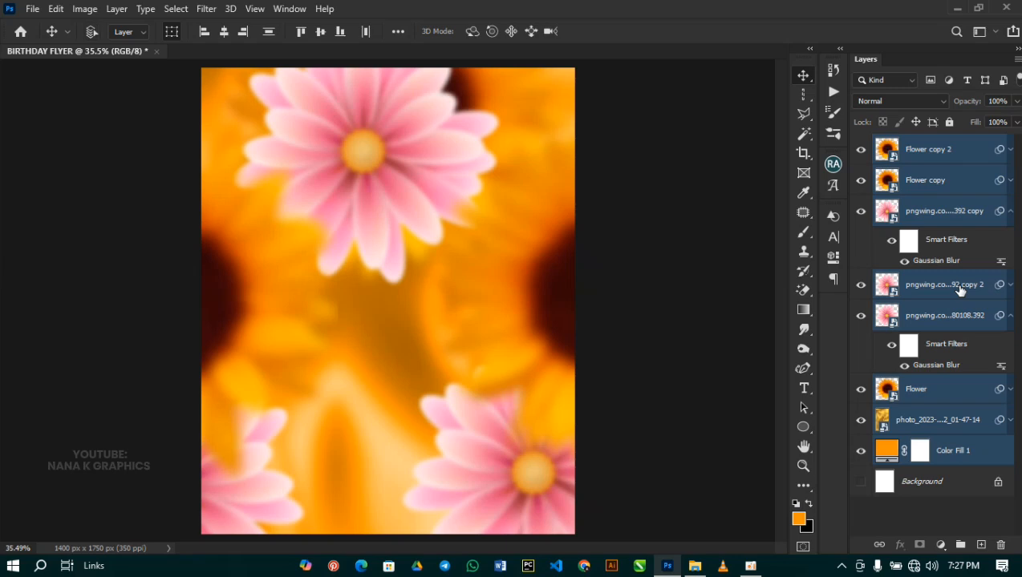
{"action": "key", "text": "ctrl+g"}
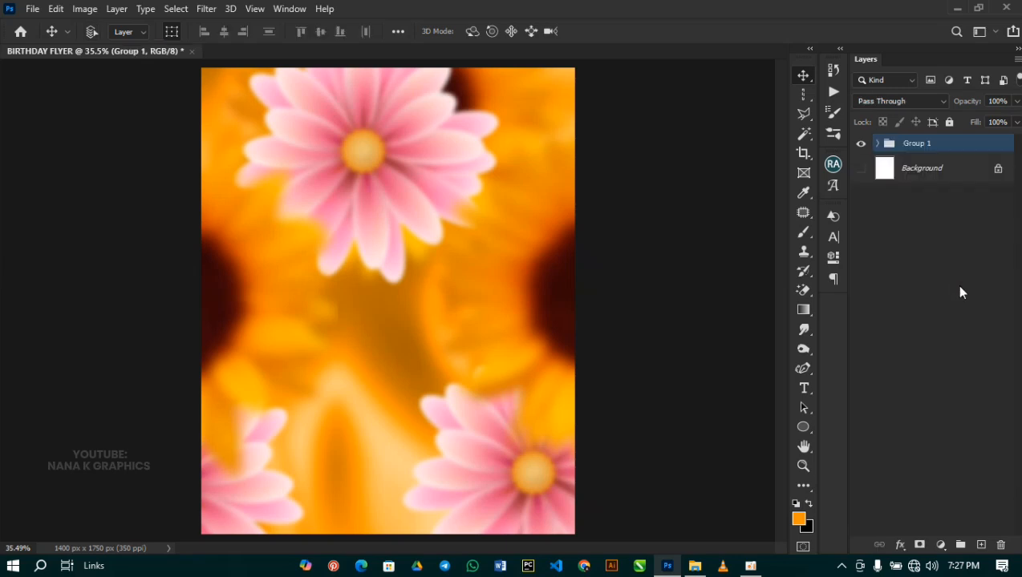
{"action": "double_click", "coordinate": [920, 143]}
{"action": "type", "text": "BACKGROUND"}
{"action": "key", "text": "Return"}
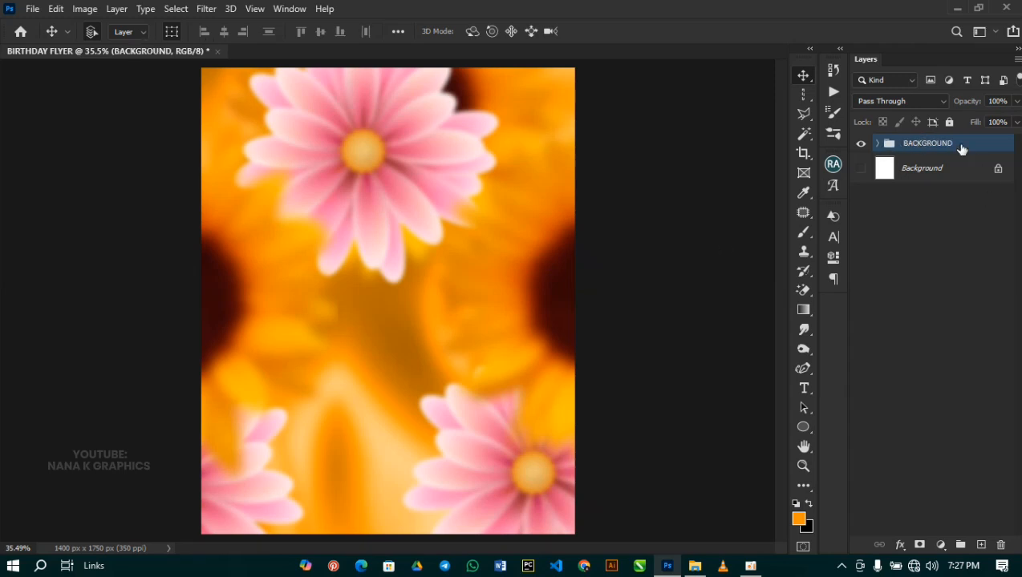
{"action": "left_click", "coordinate": [949, 123]}
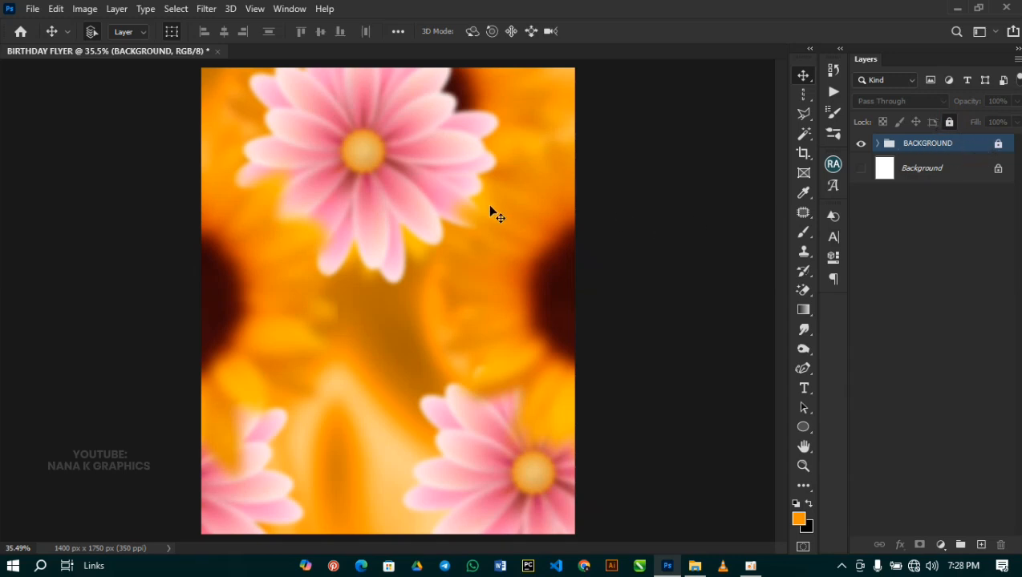
{"action": "left_click", "coordinate": [695, 566]}
- Drag the three model photos from the project folder into the flyer and place them
{"action": "mouse_move", "coordinate": [381, 200]}
{"action": "left_mouse_down"}
{"action": "mouse_move", "coordinate": [387, 178]}
{"action": "mouse_move", "coordinate": [529, 70]}
{"action": "mouse_move", "coordinate": [534, 80]}
{"action": "left_mouse_up"}
{"action": "mouse_move", "coordinate": [471, 118]}
{"action": "left_mouse_down"}
{"action": "mouse_move", "coordinate": [727, 529]}
{"action": "mouse_move", "coordinate": [698, 538]}
{"action": "mouse_move", "coordinate": [671, 571]}
{"action": "mouse_move", "coordinate": [366, 309]}
{"action": "left_mouse_up"}
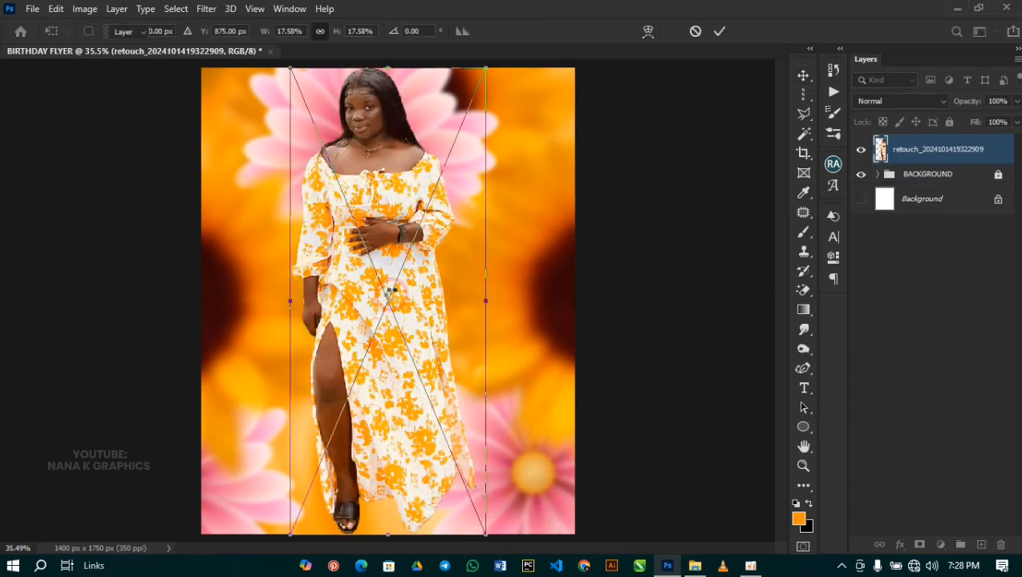
{"action": "key", "text": "Return"}
{"action": "key", "text": "ctrl+t"}
{"action": "key", "text": "Return"}
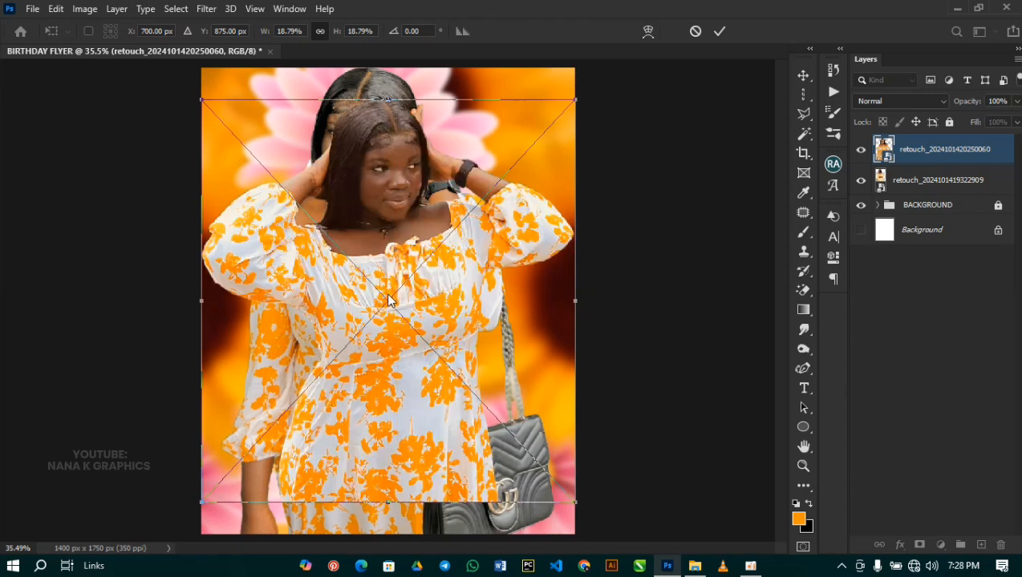
{"action": "key", "text": "Return"}
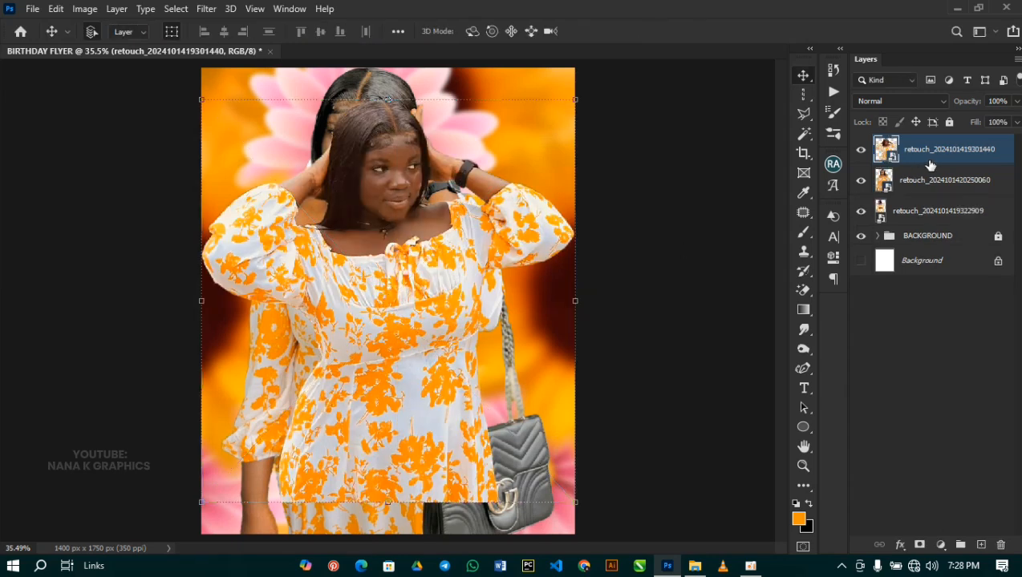
- Reorder the model photo layers, select all three, and scale them down together
{"action": "left_click_drag", "start_coordinate": [552, 256], "coordinate": [409, 361]}
{"action": "left_click_drag", "start_coordinate": [943, 179], "coordinate": [938, 142]}
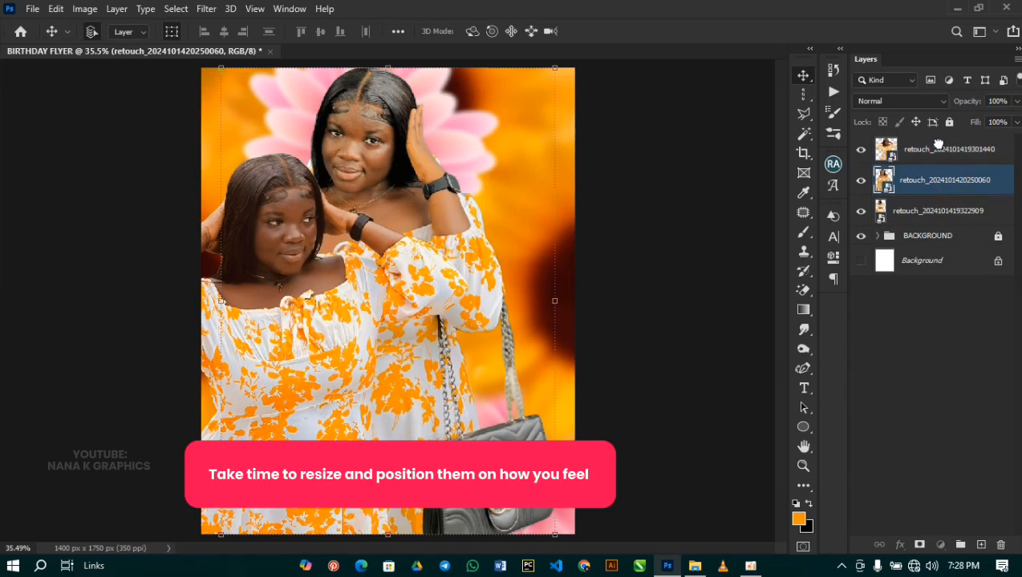
{"action": "left_click", "coordinate": [931, 210]}
{"action": "left_click", "coordinate": [930, 150], "text": "shift"}
{"action": "left_click", "coordinate": [934, 150]}
{"action": "left_click", "coordinate": [954, 211], "text": "shift"}
{"action": "key", "text": "ctrl+t"}
{"action": "left_click_drag", "start_coordinate": [565, 312], "coordinate": [497, 312]}
{"action": "key", "text": "Return"}
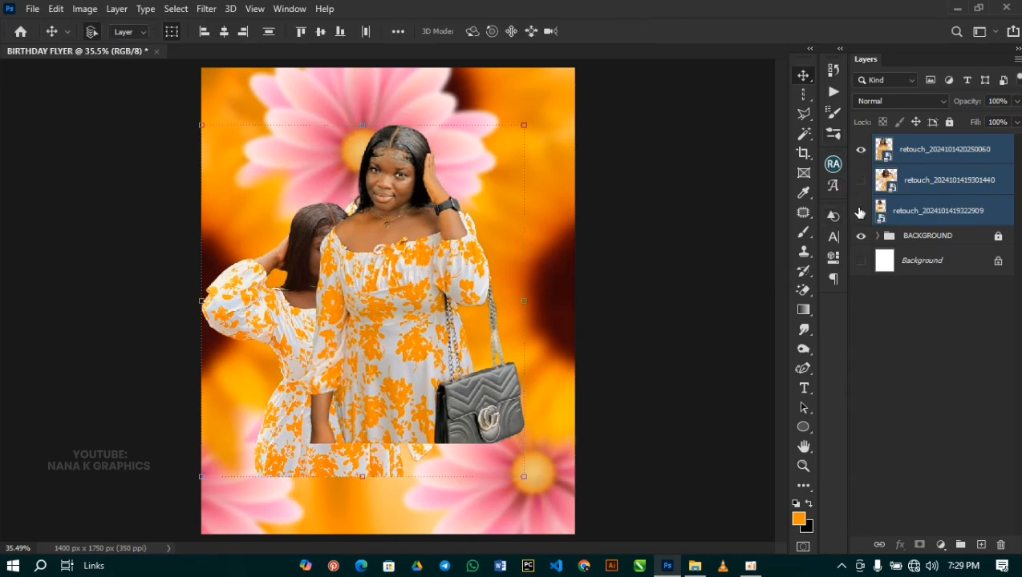
- Hide a duplicate model and fit the visible model to about 108.87% over the flyer's centre
{"action": "left_click", "coordinate": [860, 181]}
{"action": "left_click_drag", "start_coordinate": [423, 310], "coordinate": [402, 289]}
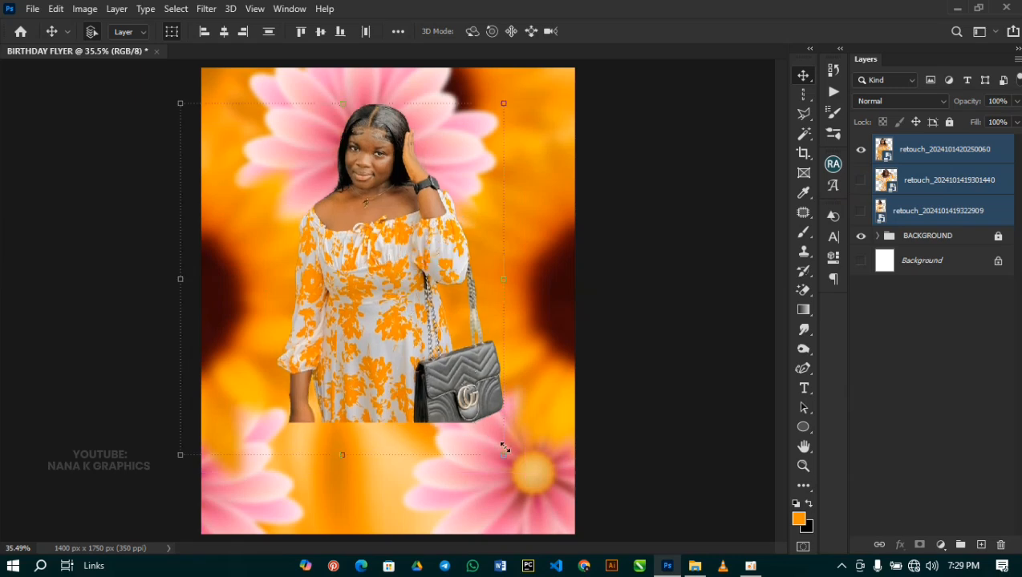
{"action": "mouse_move", "coordinate": [500, 456]}
{"action": "left_mouse_down"}
{"action": "mouse_move", "coordinate": [528, 479]}
{"action": "mouse_move", "coordinate": [514, 467]}
{"action": "left_mouse_up"}
{"action": "left_click_drag", "start_coordinate": [387, 308], "coordinate": [377, 330]}
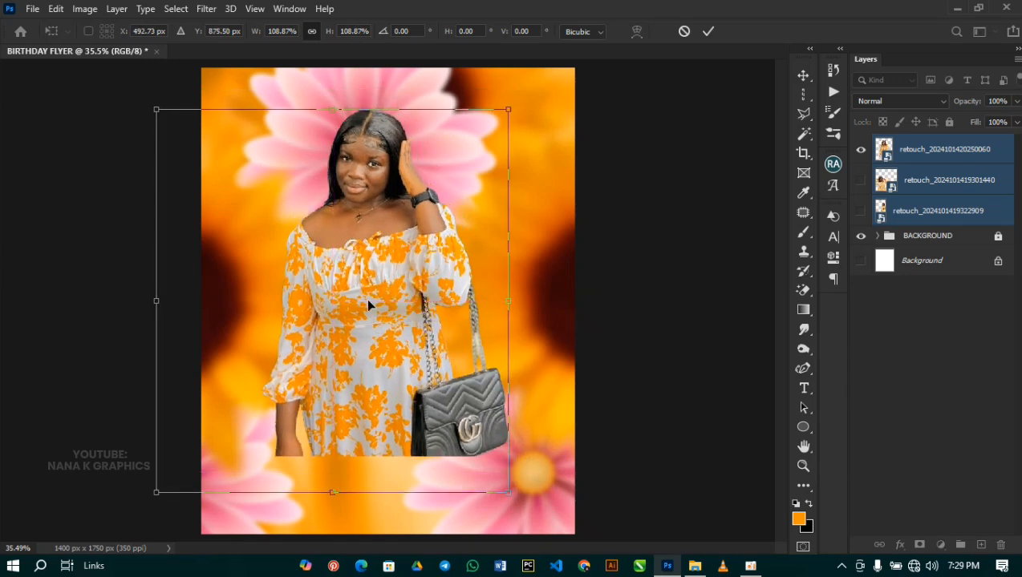
{"action": "key", "text": "Return"}
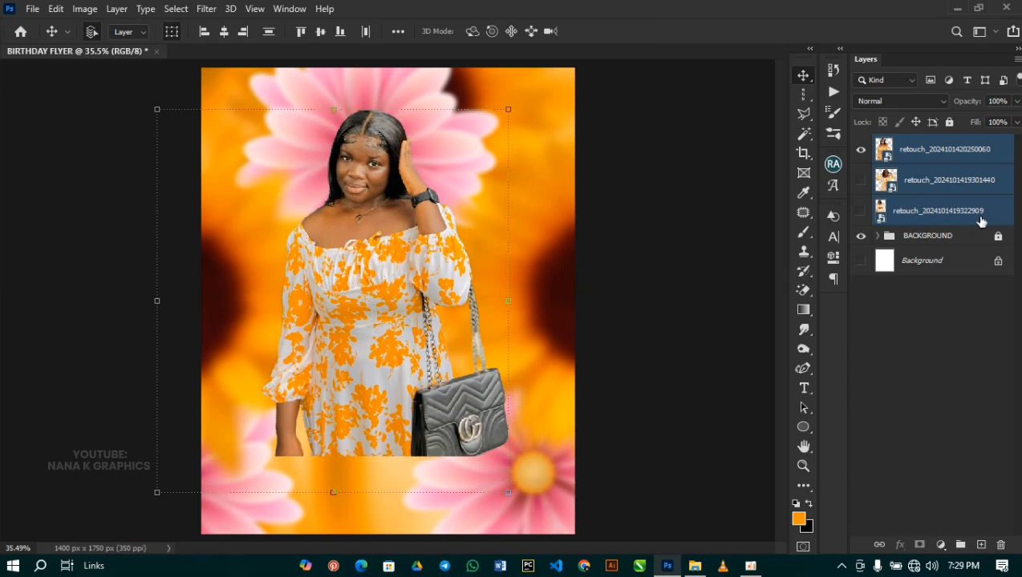
{"action": "left_click", "coordinate": [925, 157]}
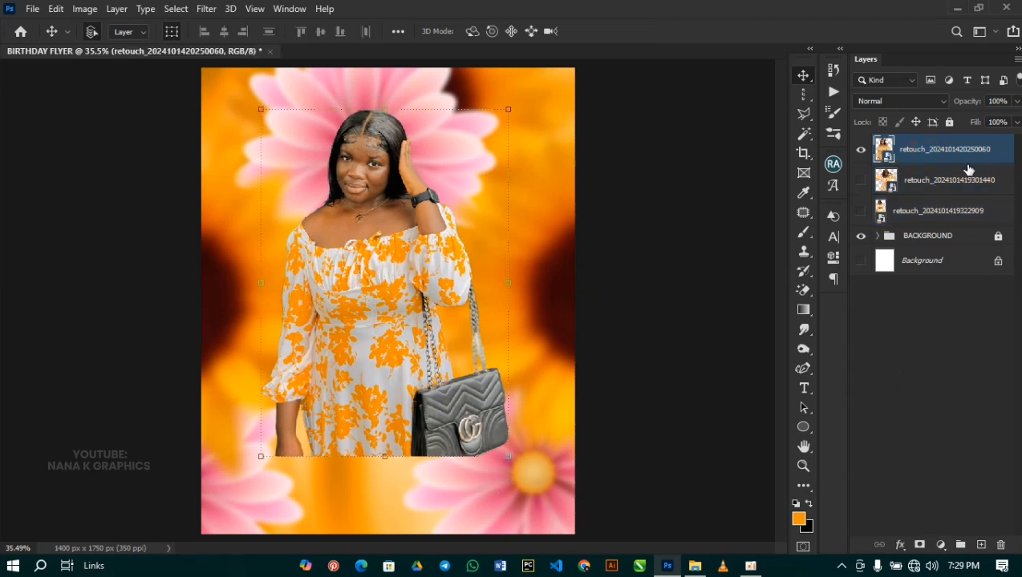
- Add a layer mask to the top model and paint out her lower dress and handbag
{"action": "left_click", "coordinate": [920, 547]}
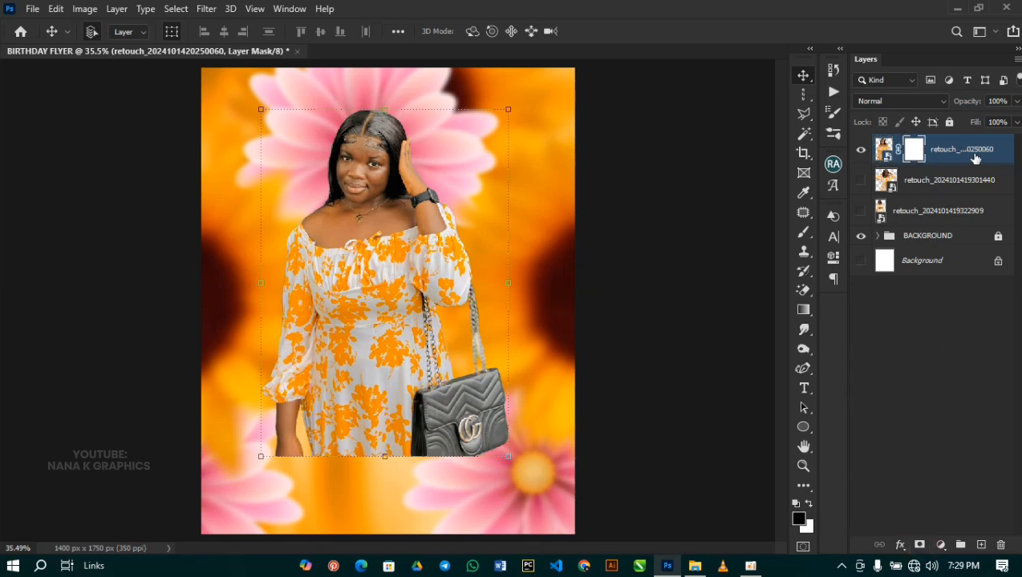
{"action": "left_click", "coordinate": [804, 233]}
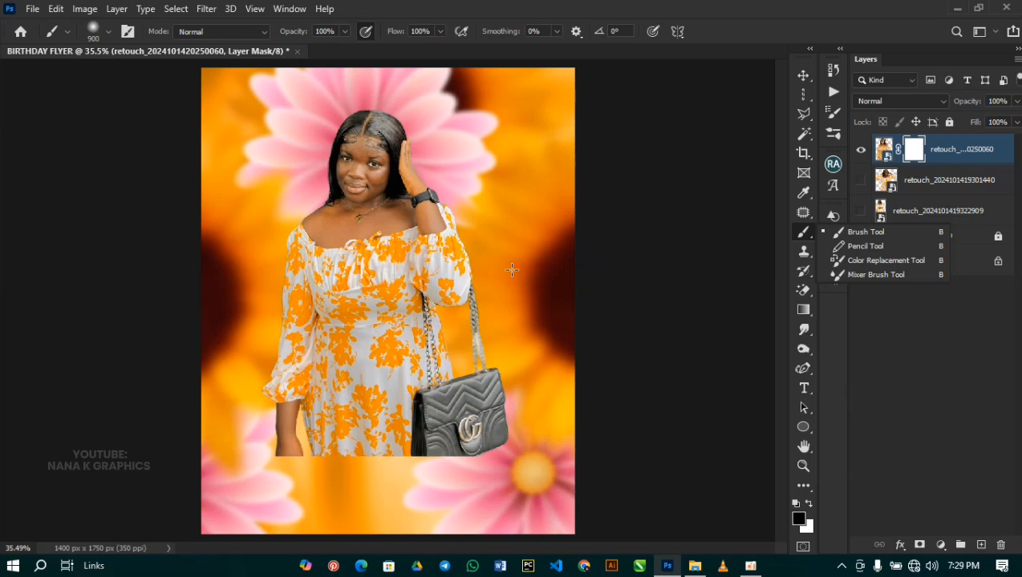
{"action": "key", "text": "Caps_Lock"}
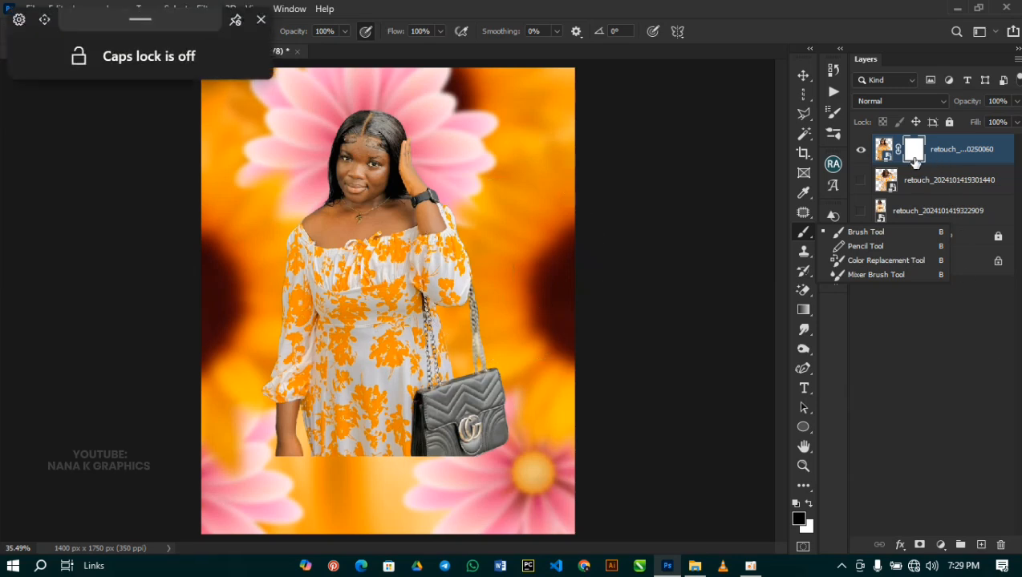
{"action": "left_click", "coordinate": [672, 10]}
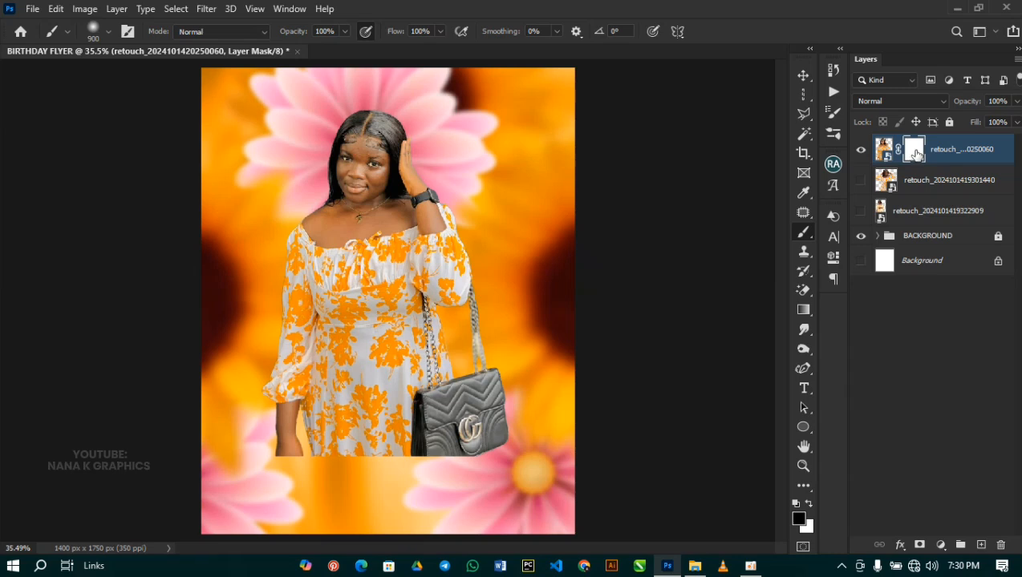
{"action": "mouse_move", "coordinate": [398, 436]}
{"action": "left_mouse_down"}
{"action": "mouse_move", "coordinate": [385, 377]}
{"action": "mouse_move", "coordinate": [353, 417]}
{"action": "left_mouse_up"}
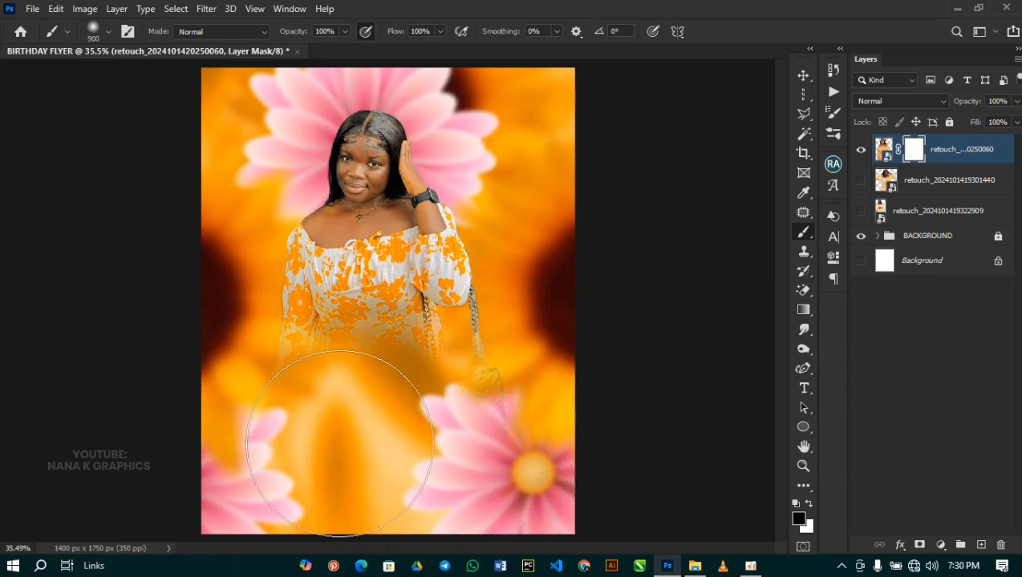
- Reposition the masked model and scale her to about 96%
{"action": "key", "text": "v"}
{"action": "mouse_move", "coordinate": [377, 243]}
{"action": "left_mouse_down"}
{"action": "mouse_move", "coordinate": [384, 218]}
{"action": "mouse_move", "coordinate": [380, 236]}
{"action": "left_mouse_up"}
{"action": "mouse_move", "coordinate": [514, 447]}
{"action": "left_mouse_down"}
{"action": "mouse_move", "coordinate": [531, 467]}
{"action": "mouse_move", "coordinate": [514, 437]}
{"action": "left_mouse_up"}
{"action": "left_click_drag", "start_coordinate": [402, 247], "coordinate": [405, 252]}
{"action": "key", "text": "Return"}
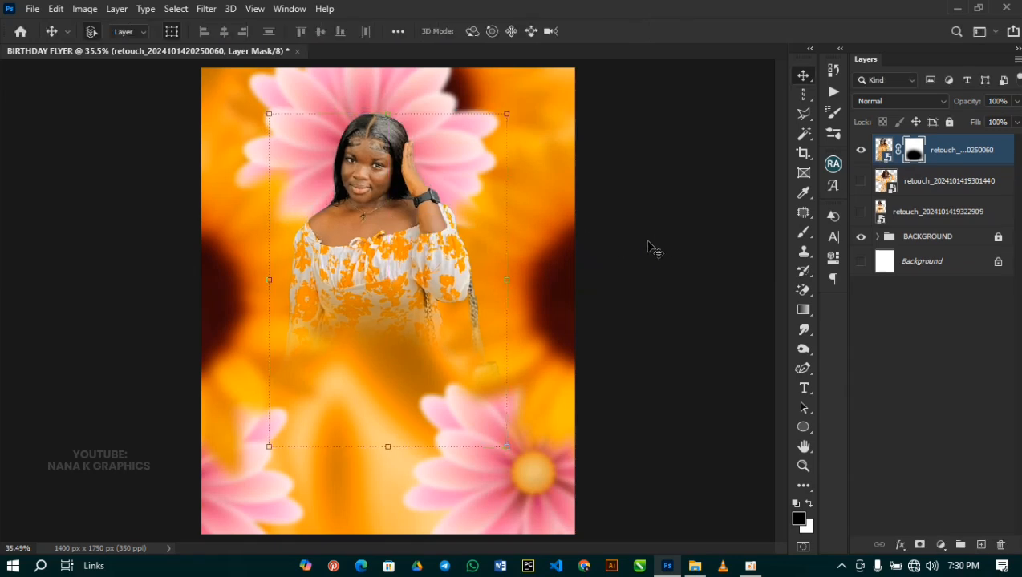
- Show the second model photo, move her layer to the top, and shrink her
{"action": "left_click", "coordinate": [862, 182]}
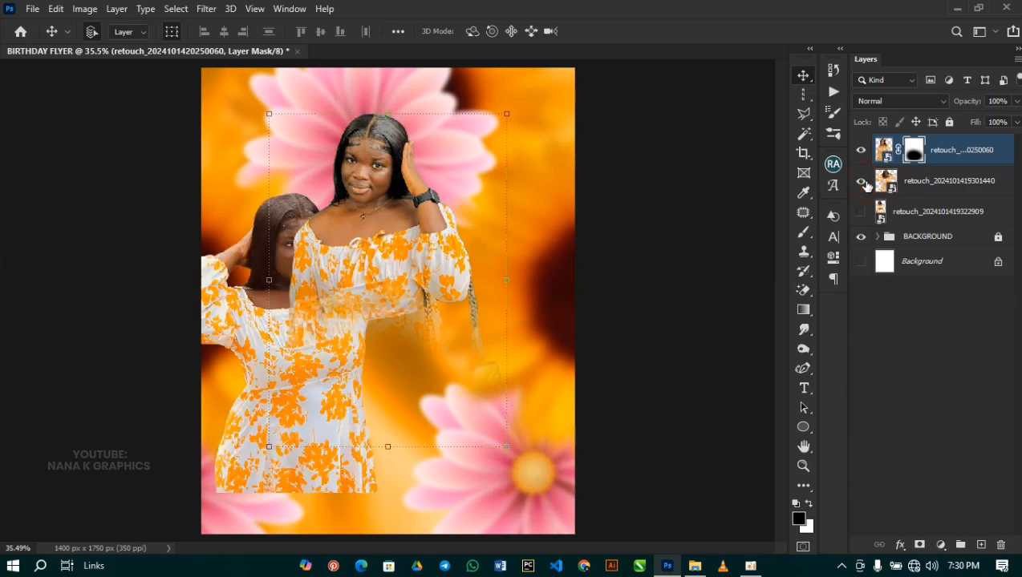
{"action": "mouse_move", "coordinate": [912, 185]}
{"action": "left_mouse_down"}
{"action": "mouse_move", "coordinate": [898, 148]}
{"action": "mouse_move", "coordinate": [885, 144]}
{"action": "left_mouse_up"}
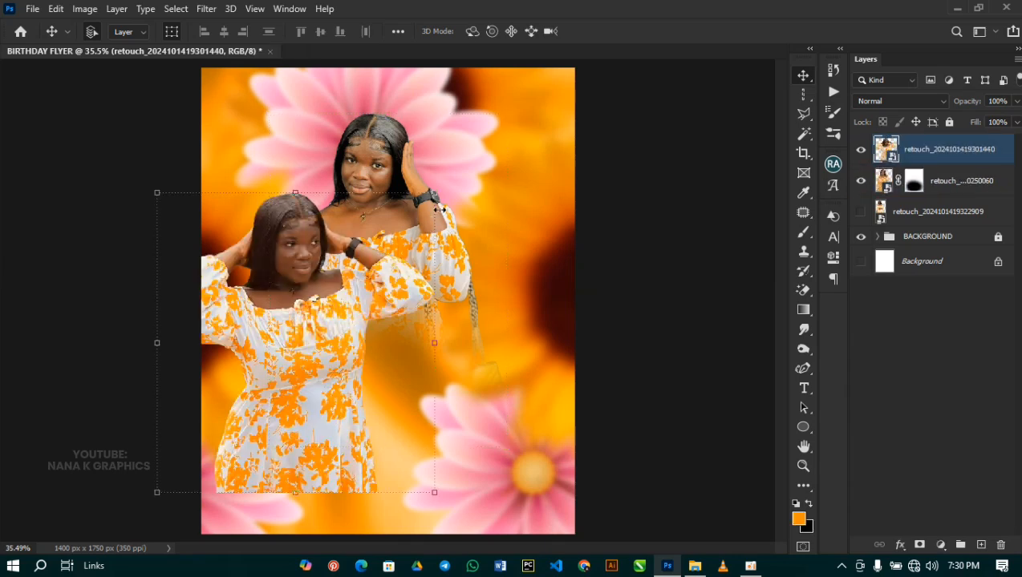
{"action": "left_click_drag", "start_coordinate": [440, 193], "coordinate": [386, 229]}
{"action": "left_click_drag", "start_coordinate": [296, 336], "coordinate": [299, 341]}
{"action": "key", "text": "Return"}
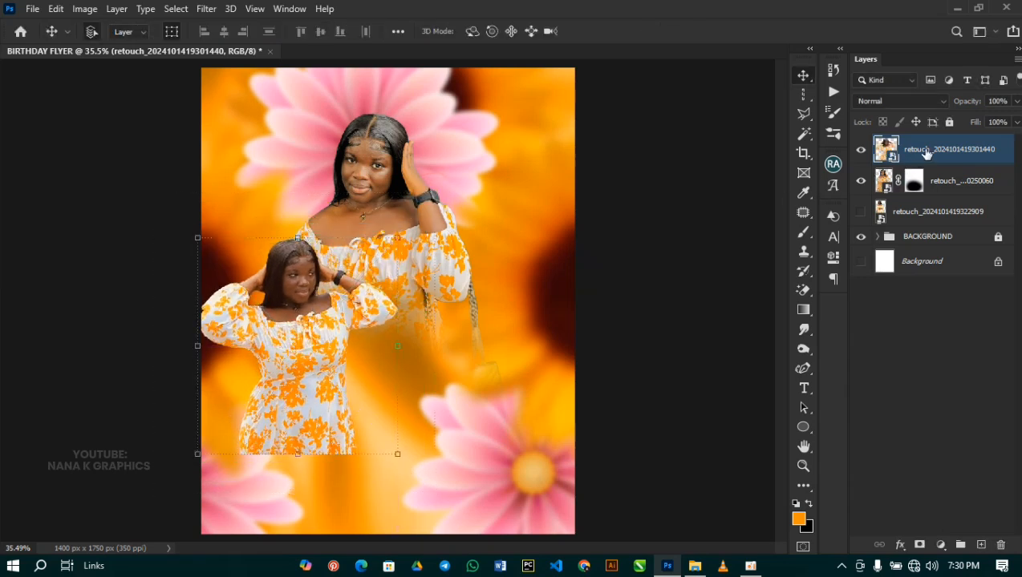
- Mask out the small model's lower dress and refine her size and position at lower left
{"action": "left_click", "coordinate": [920, 546]}
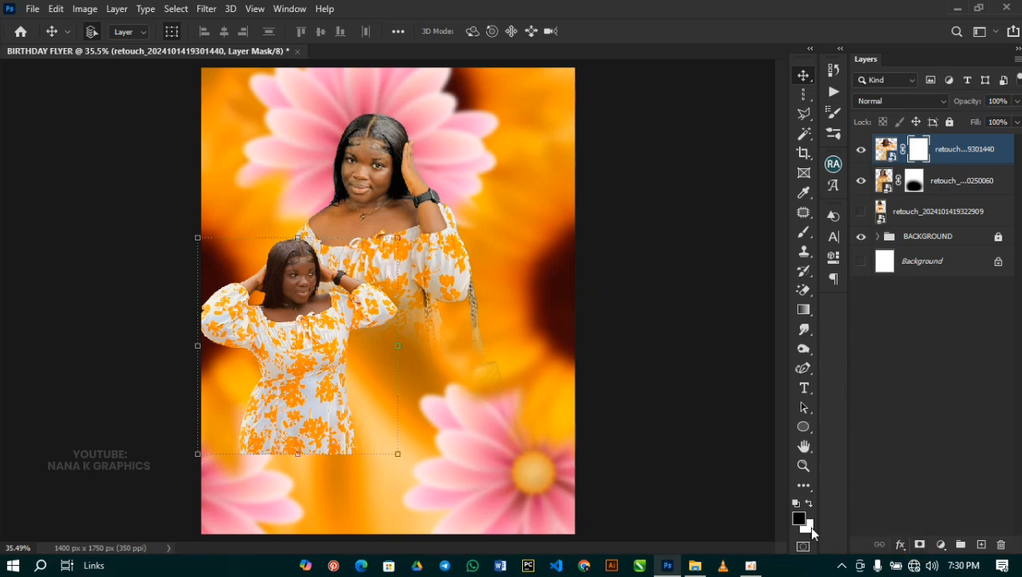
{"action": "key", "text": "b"}
{"action": "mouse_move", "coordinate": [385, 450]}
{"action": "left_mouse_down"}
{"action": "mouse_move", "coordinate": [372, 467]}
{"action": "mouse_move", "coordinate": [170, 468]}
{"action": "mouse_move", "coordinate": [350, 481]}
{"action": "left_mouse_up"}
{"action": "key", "text": "v"}
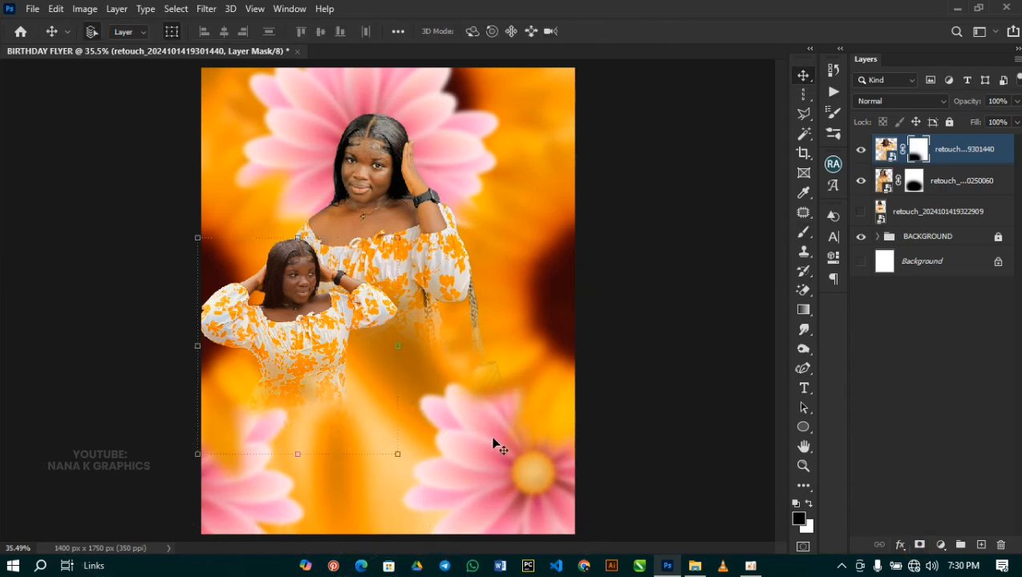
{"action": "left_click_drag", "start_coordinate": [398, 457], "coordinate": [418, 476]}
{"action": "left_click_drag", "start_coordinate": [298, 340], "coordinate": [330, 353]}
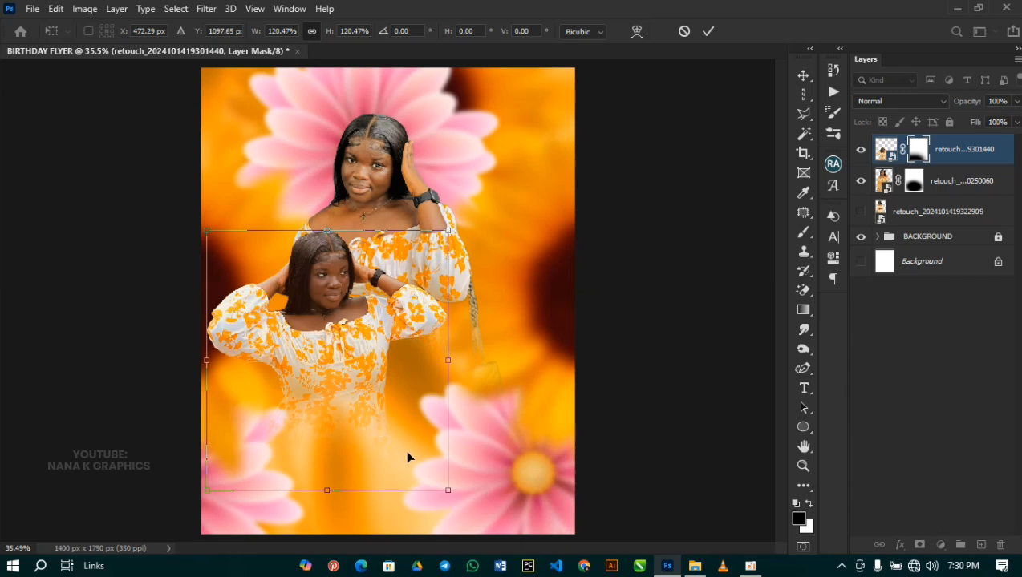
{"action": "left_click_drag", "start_coordinate": [447, 489], "coordinate": [427, 468]}
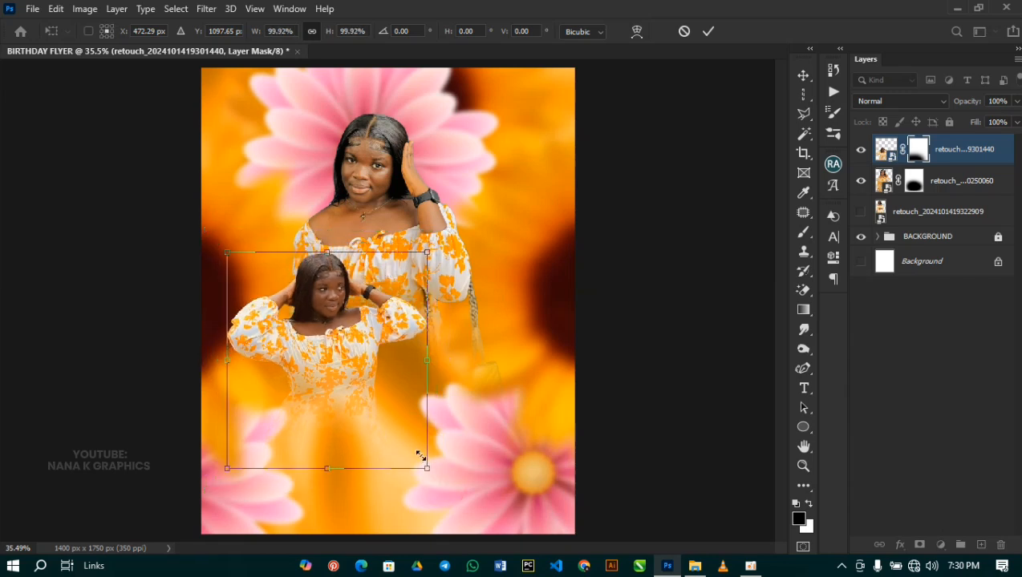
{"action": "left_click_drag", "start_coordinate": [344, 372], "coordinate": [329, 367]}
{"action": "key", "text": "Return"}
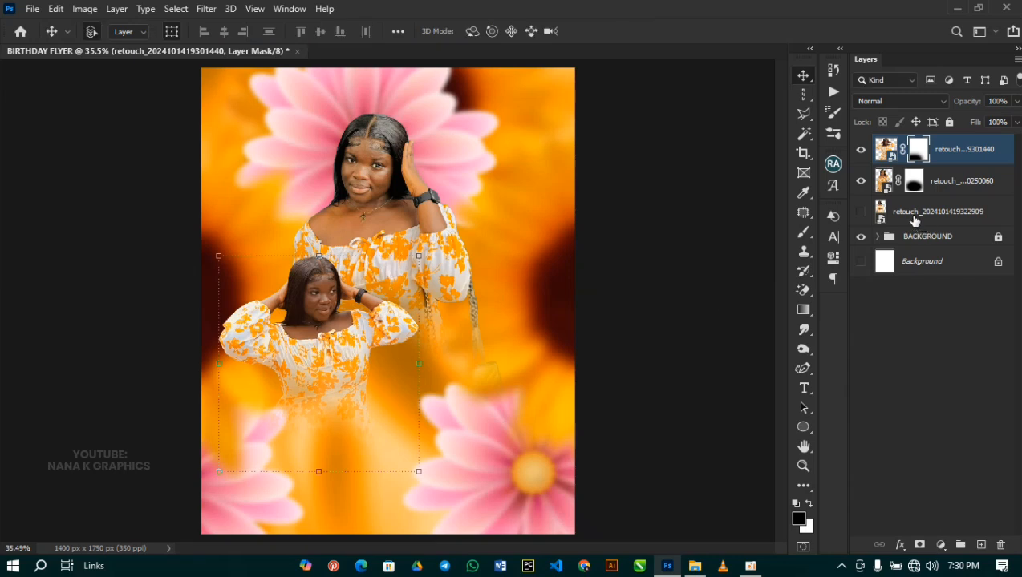
- Show the standing model, scale her onto the flyer's right side, and nudge the central model
{"action": "left_click", "coordinate": [861, 212]}
{"action": "mouse_move", "coordinate": [388, 392]}
{"action": "left_mouse_down"}
{"action": "mouse_move", "coordinate": [400, 403]}
{"action": "mouse_move", "coordinate": [500, 406]}
{"action": "left_mouse_up"}
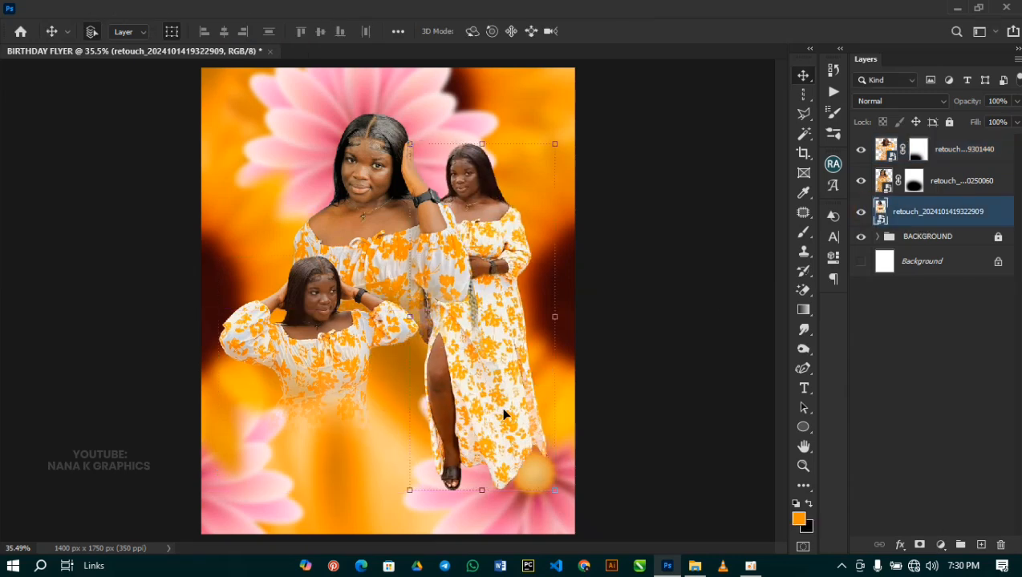
{"action": "mouse_move", "coordinate": [963, 207]}
{"action": "left_mouse_down"}
{"action": "mouse_move", "coordinate": [936, 137]}
{"action": "mouse_move", "coordinate": [926, 143]}
{"action": "left_mouse_up"}
{"action": "left_click_drag", "start_coordinate": [471, 352], "coordinate": [477, 368]}
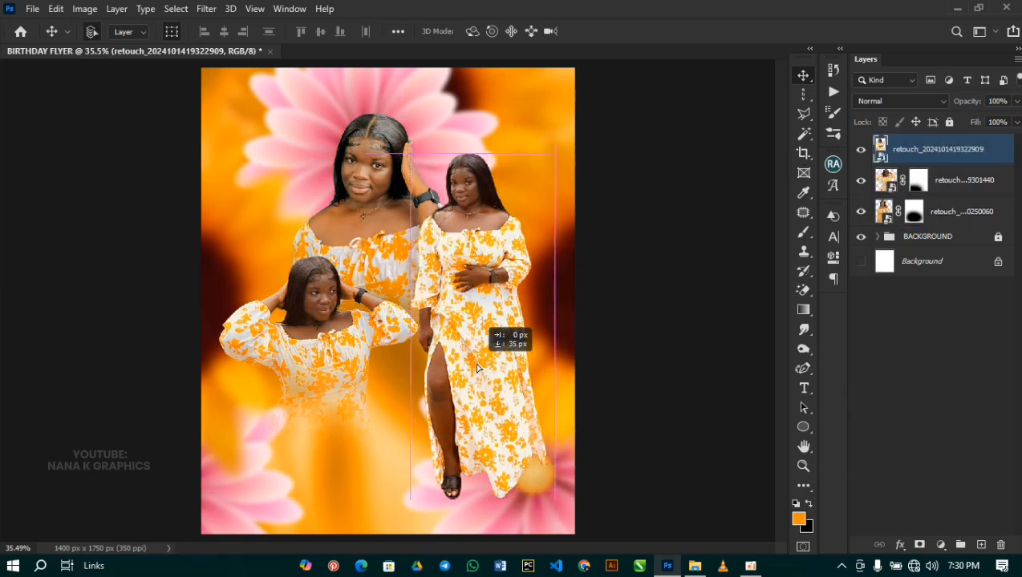
{"action": "key", "text": "ctrl+t"}
{"action": "left_click_drag", "start_coordinate": [554, 151], "coordinate": [516, 201]}
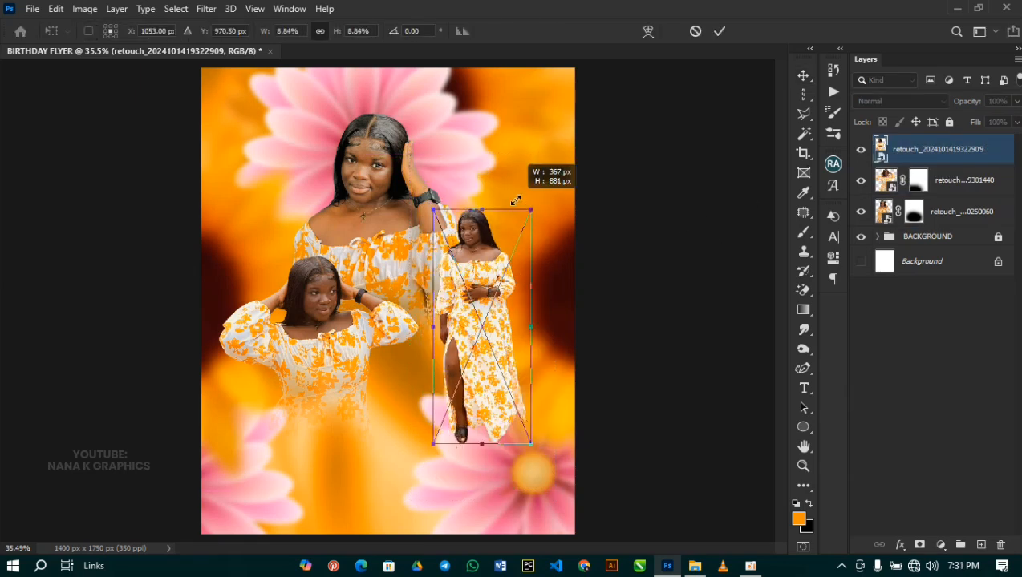
{"action": "mouse_move", "coordinate": [470, 326]}
{"action": "left_mouse_down"}
{"action": "mouse_move", "coordinate": [473, 344]}
{"action": "mouse_move", "coordinate": [463, 343]}
{"action": "left_mouse_up"}
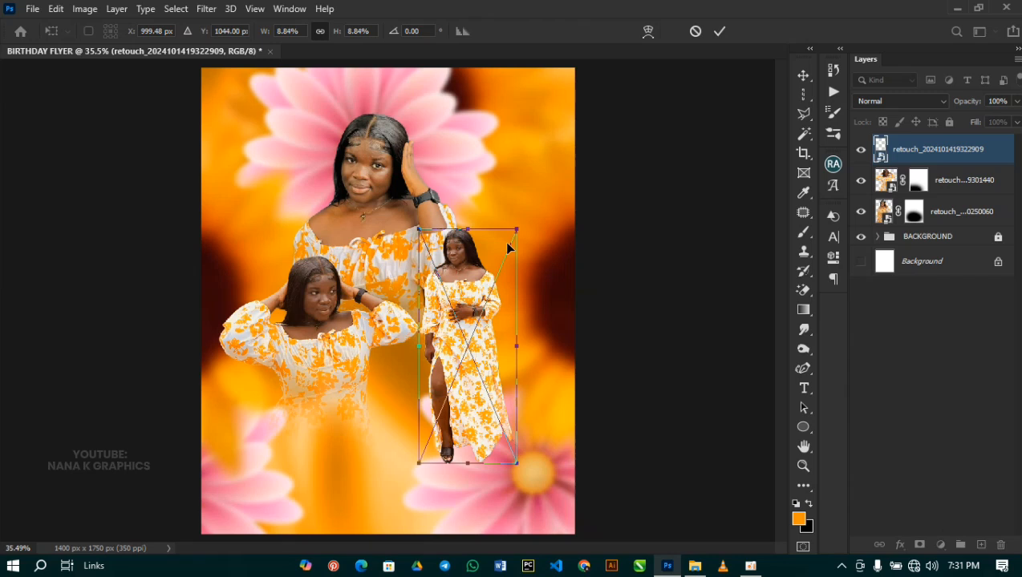
{"action": "left_click_drag", "start_coordinate": [516, 231], "coordinate": [526, 207]}
{"action": "left_click_drag", "start_coordinate": [463, 271], "coordinate": [483, 269]}
{"action": "key", "text": "Return"}
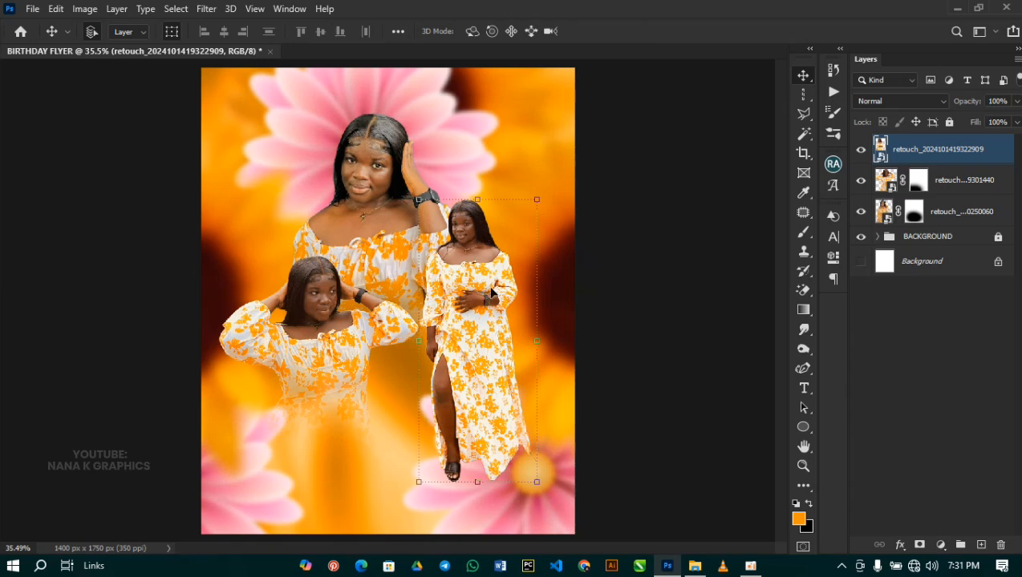
{"action": "mouse_move", "coordinate": [372, 172]}
{"action": "left_mouse_down"}
{"action": "mouse_move", "coordinate": [384, 168]}
{"action": "mouse_move", "coordinate": [375, 170]}
{"action": "left_mouse_up"}
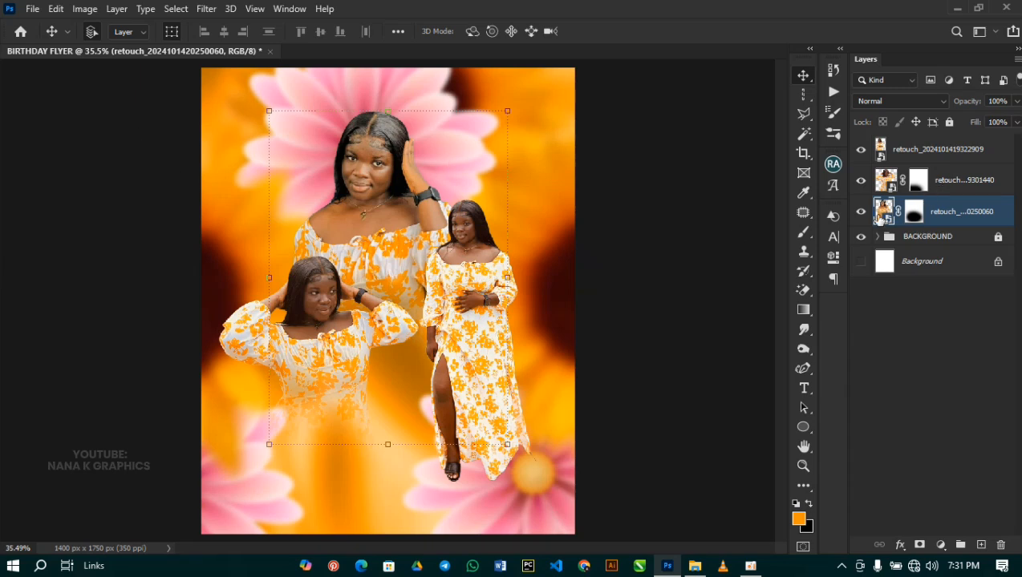
- Group the three model layers, rename the group 'IMAGES', and add a Curves 1 adjustment layer above
{"action": "left_click", "coordinate": [964, 154]}
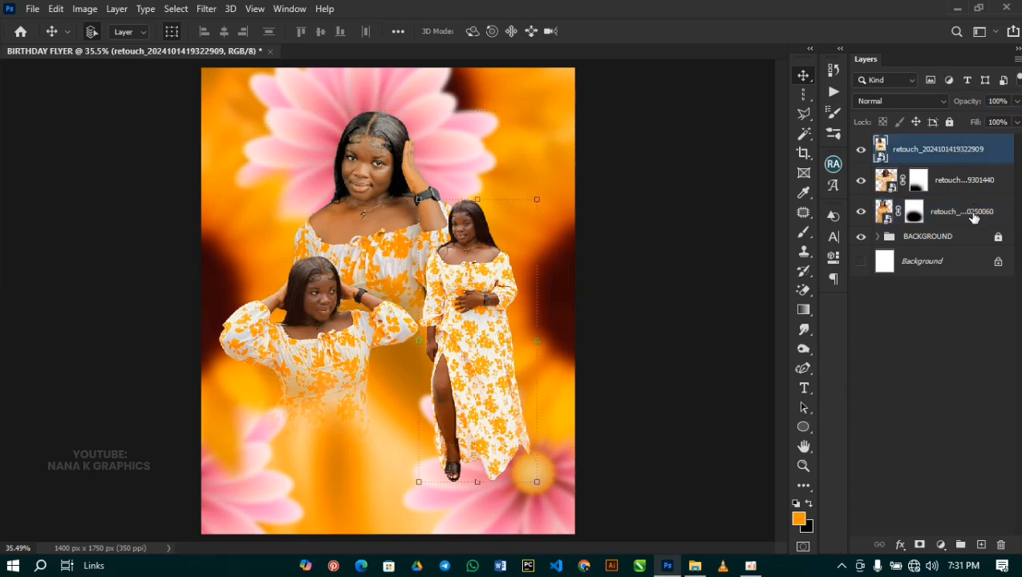
{"action": "left_click", "coordinate": [974, 218], "text": "shift"}
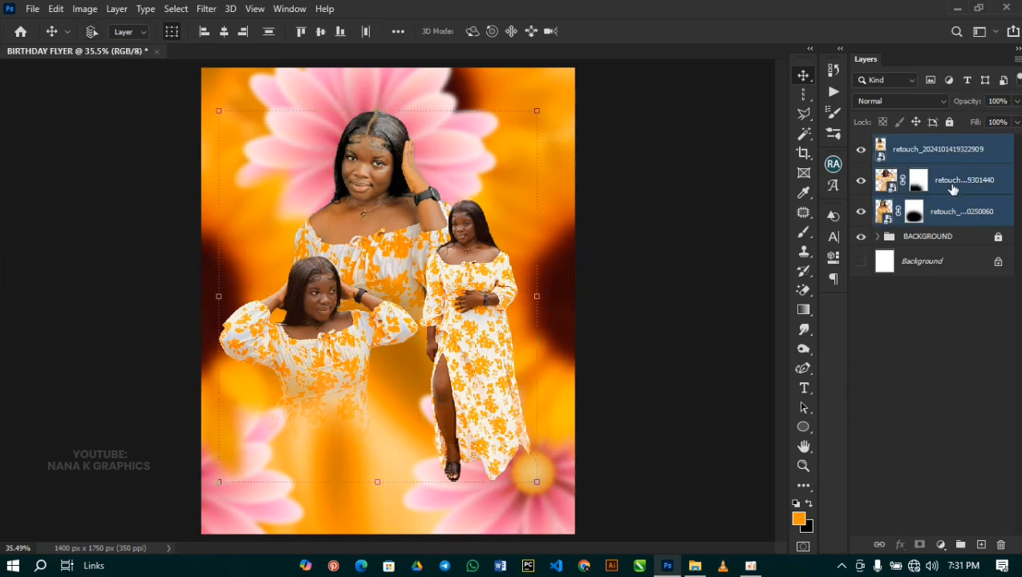
{"action": "key", "text": "ctrl+g"}
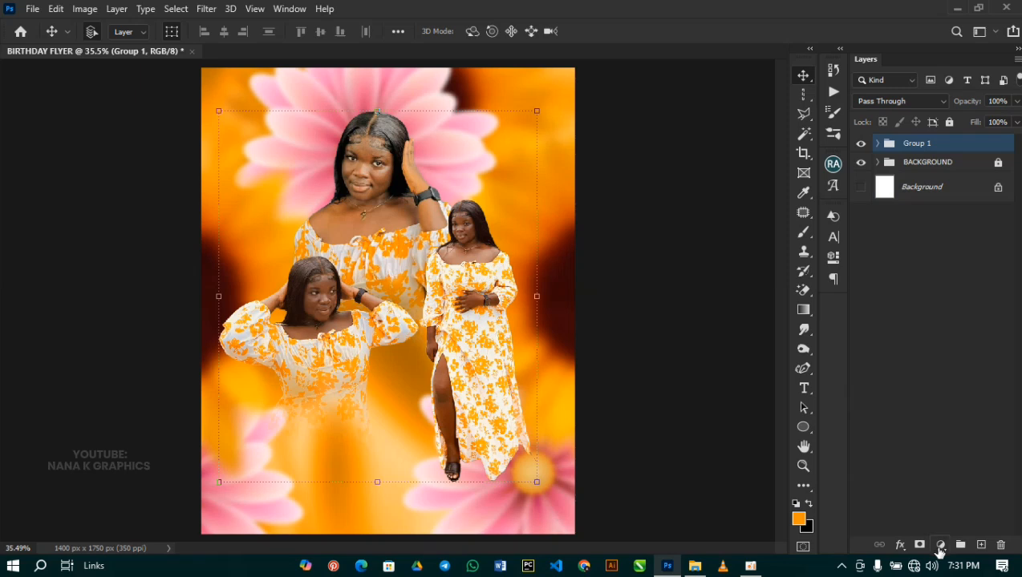
{"action": "double_click", "coordinate": [917, 144]}
{"action": "key", "text": "Caps_Lock"}
{"action": "type", "text": "IMAGES"}
{"action": "key", "text": "Return"}
{"action": "left_click", "coordinate": [941, 545]}
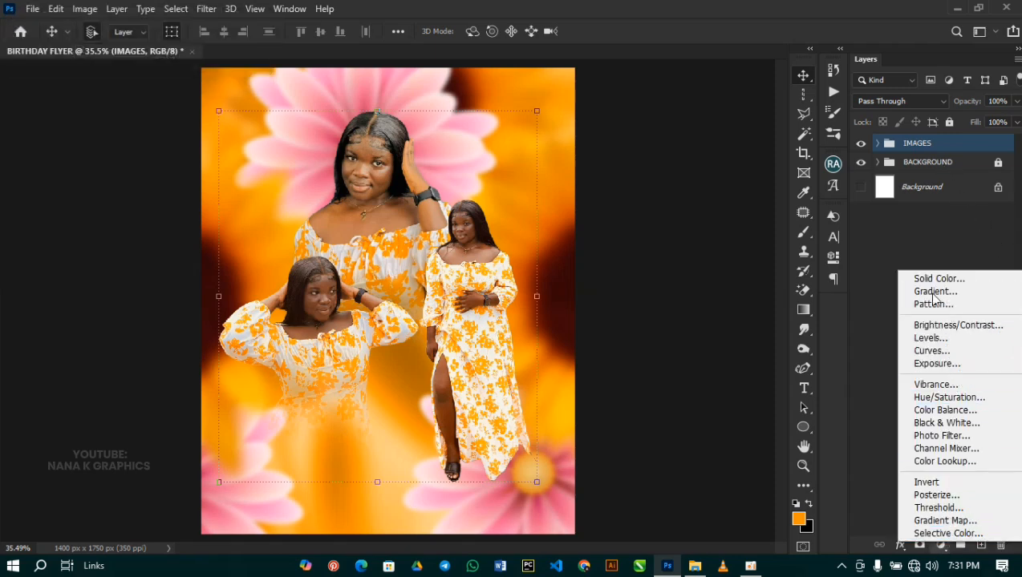
{"action": "left_click", "coordinate": [927, 351]}
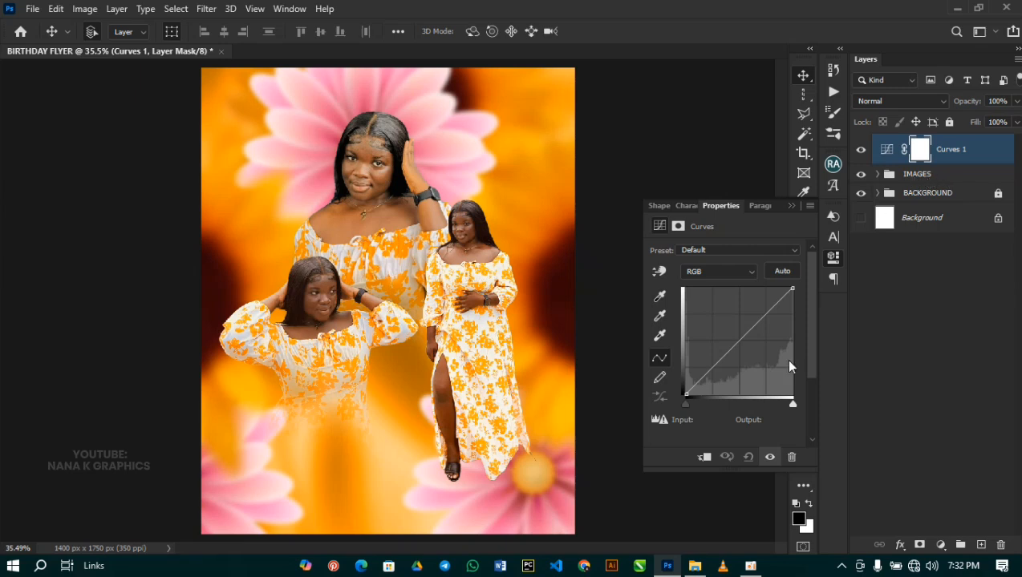
- Clip Curves 1 to the IMAGES group and set its white point to input 220, output 255
{"action": "left_click", "coordinate": [703, 458]}
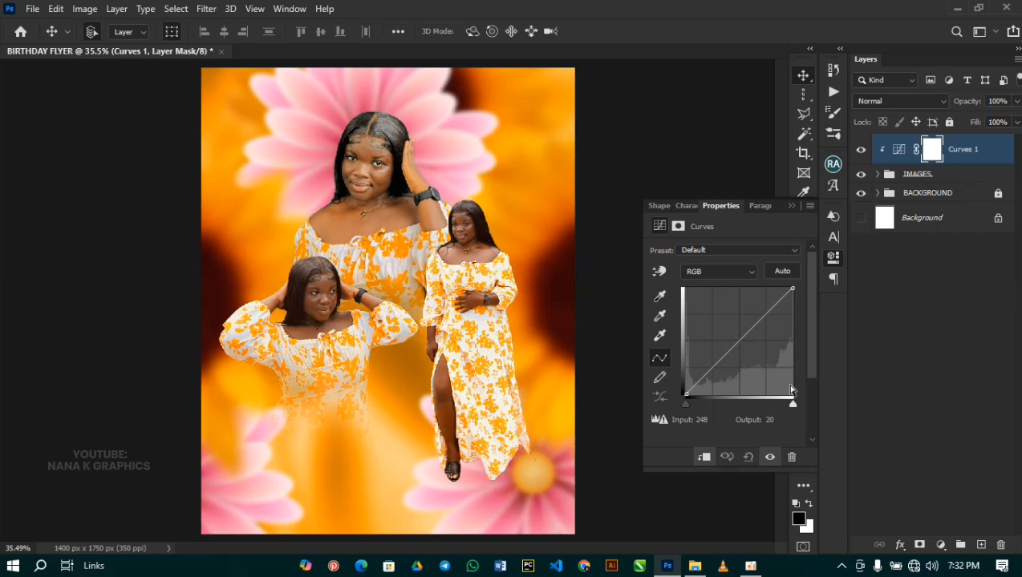
{"action": "mouse_move", "coordinate": [793, 289]}
{"action": "left_mouse_down"}
{"action": "mouse_move", "coordinate": [760, 290]}
{"action": "mouse_move", "coordinate": [783, 291]}
{"action": "left_mouse_up"}
{"action": "left_click_drag", "start_coordinate": [783, 290], "coordinate": [783, 286]}
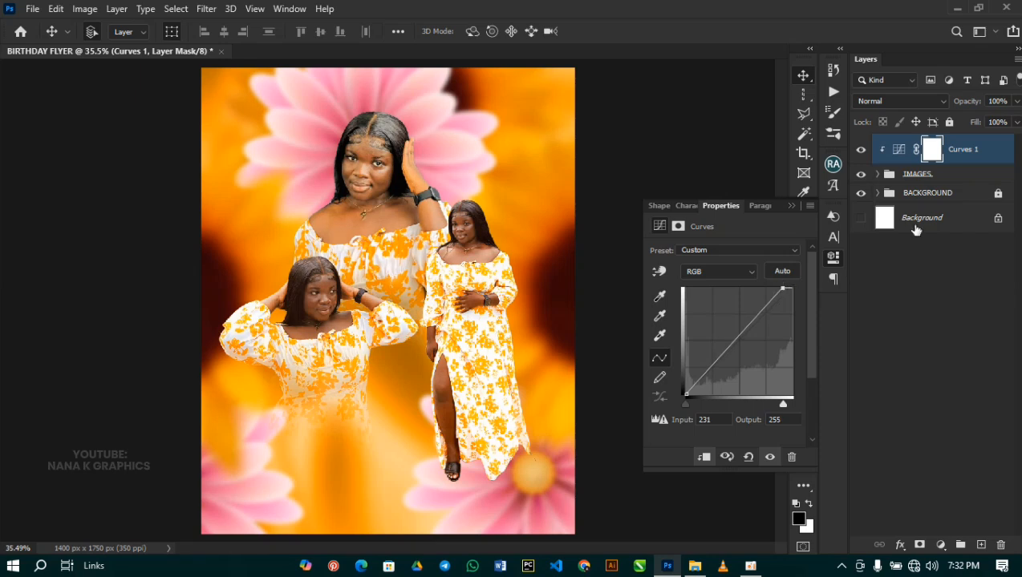
{"action": "left_click_drag", "start_coordinate": [783, 288], "coordinate": [776, 289]}
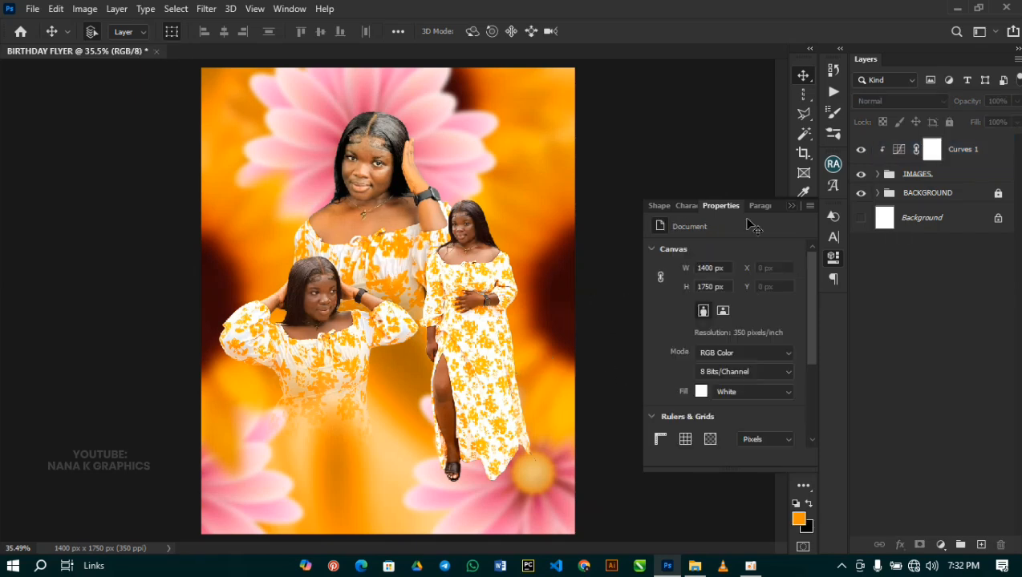
{"action": "left_click", "coordinate": [614, 290]}
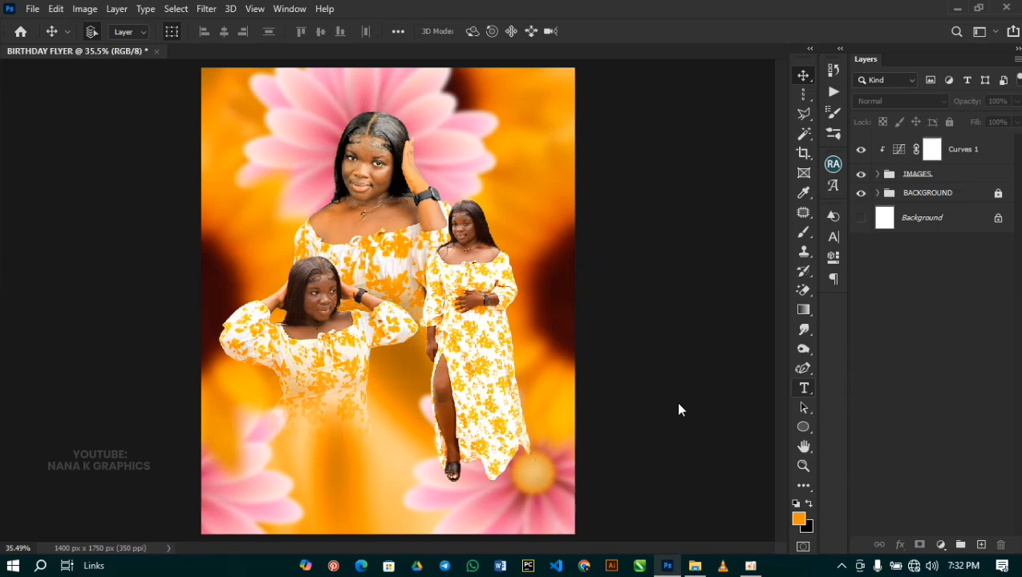
- Add a text layer reading 'Happy' below the models and select all its text
{"action": "key", "text": "t"}
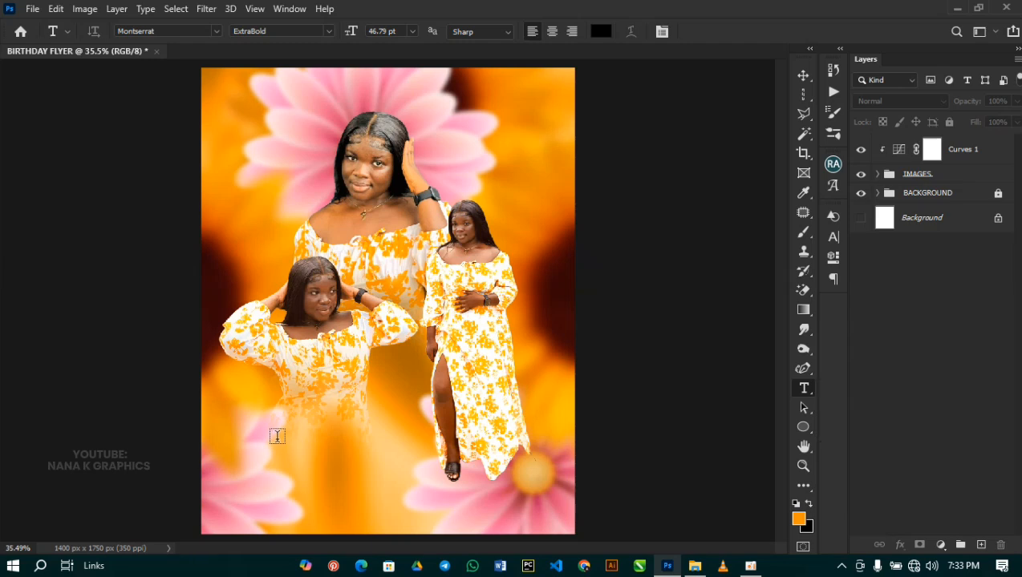
{"action": "left_click", "coordinate": [277, 436]}
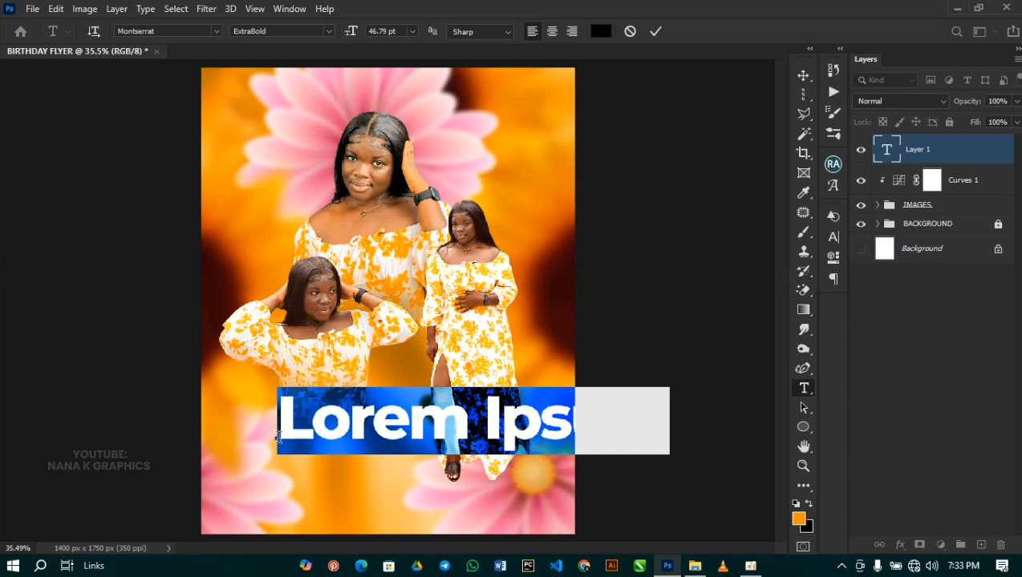
{"action": "key", "text": "Caps_Lock"}
{"action": "type", "text": "Happ"}
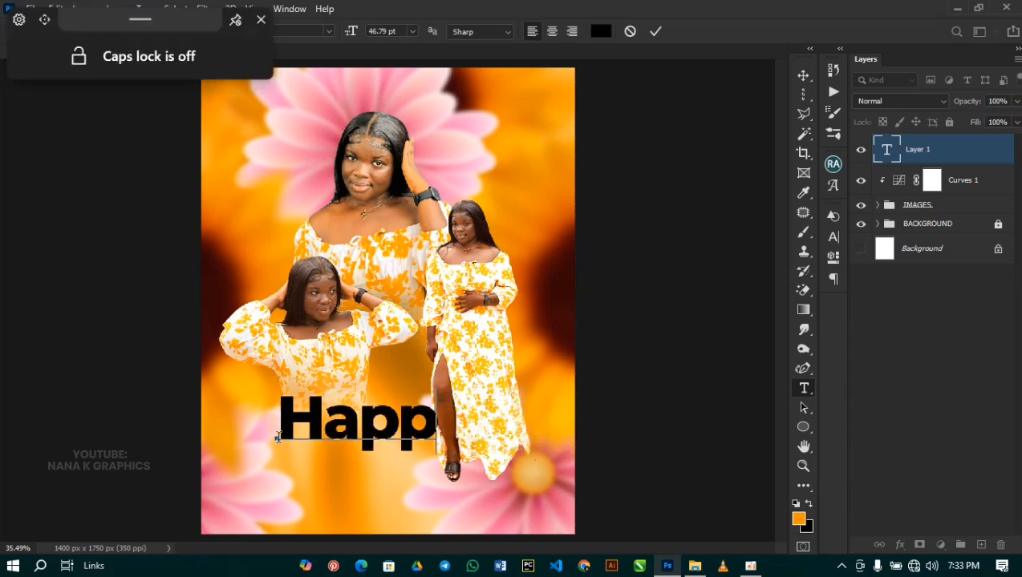
{"action": "type", "text": "y"}
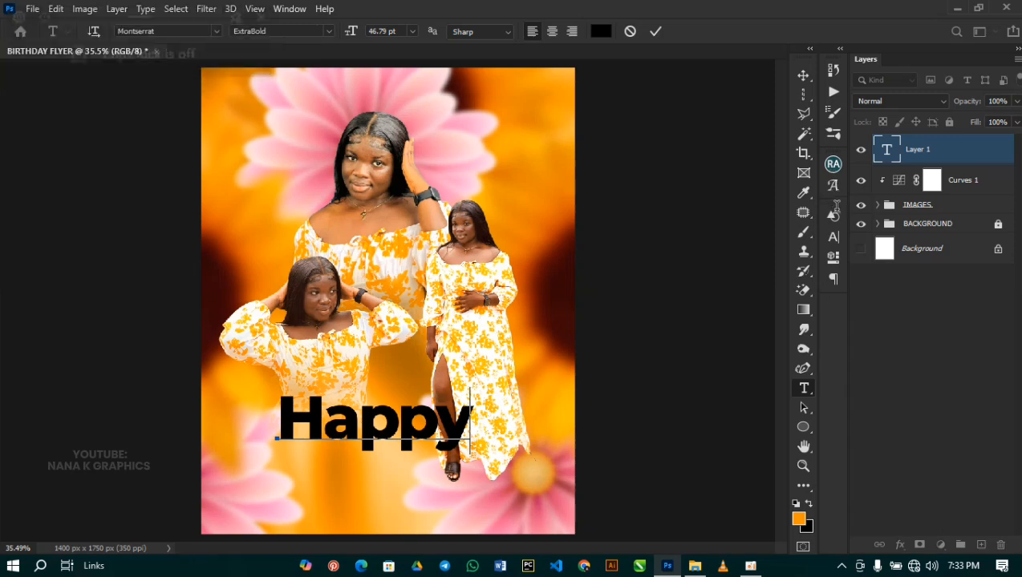
{"action": "key", "text": "ctrl+a"}
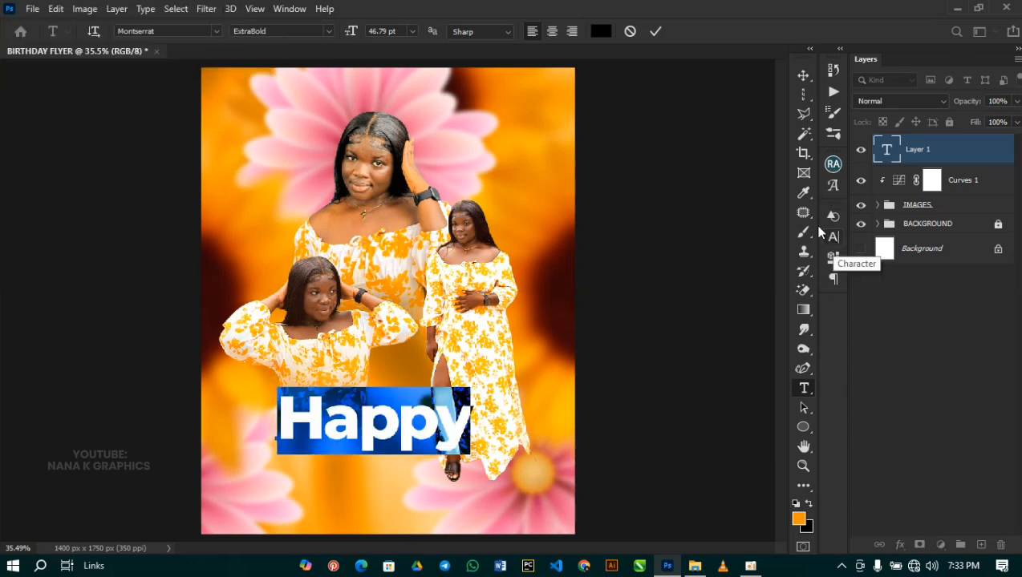
- Bring up the Character panel from the Window menu and collapse Character Styles
{"action": "left_click", "coordinate": [288, 10]}
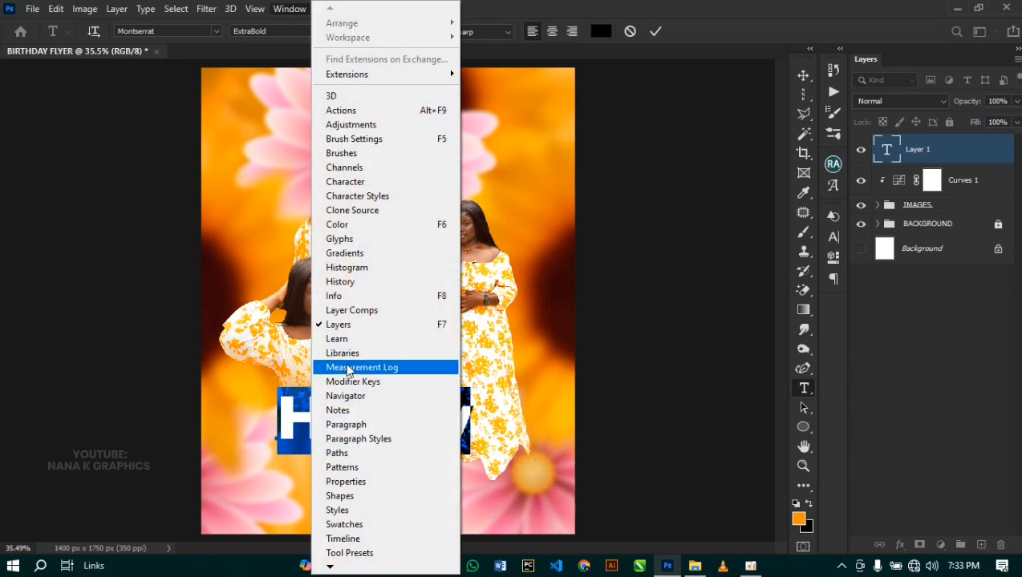
{"action": "left_click", "coordinate": [364, 195]}
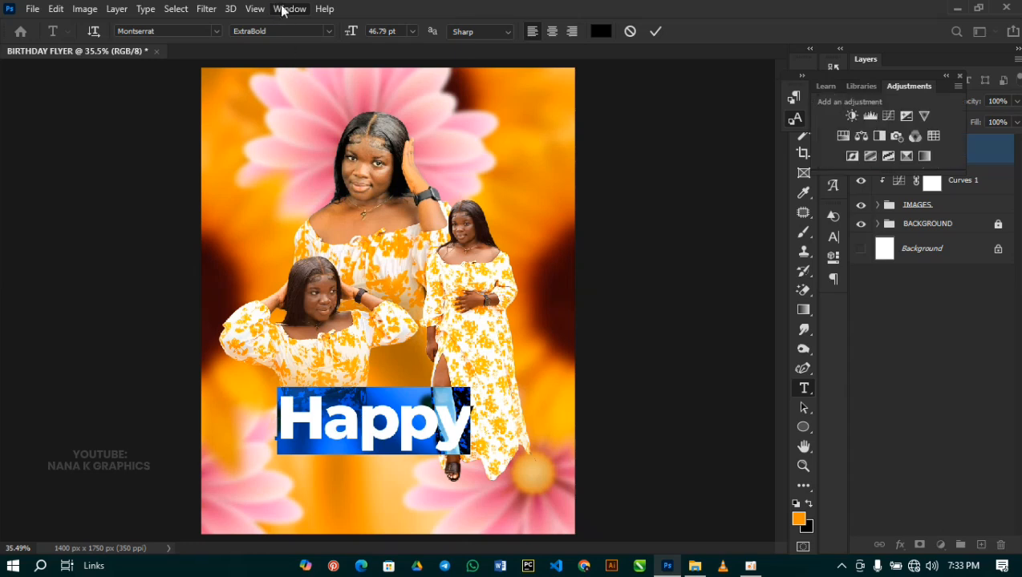
{"action": "left_click", "coordinate": [289, 9]}
{"action": "left_click", "coordinate": [352, 181]}
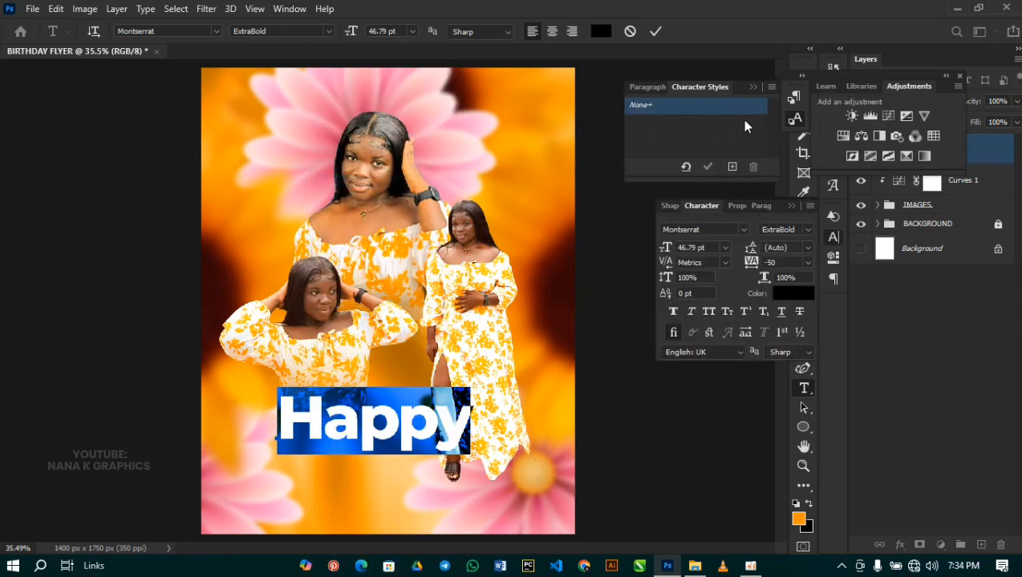
{"action": "left_click", "coordinate": [752, 87]}
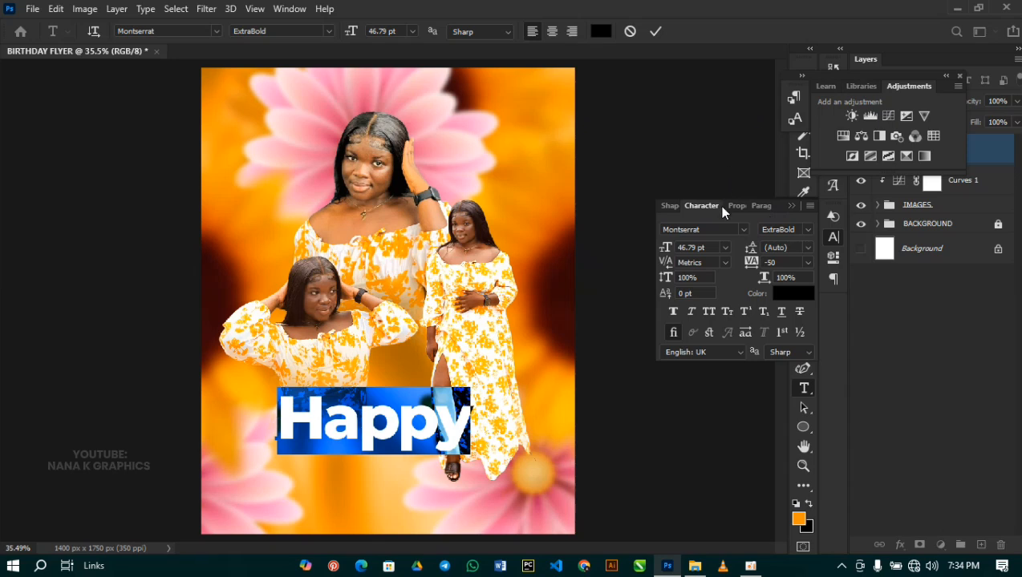
- Set Happy in Clash Display Bold with -35 tracking and open its text colour picker
{"action": "left_click", "coordinate": [721, 230]}
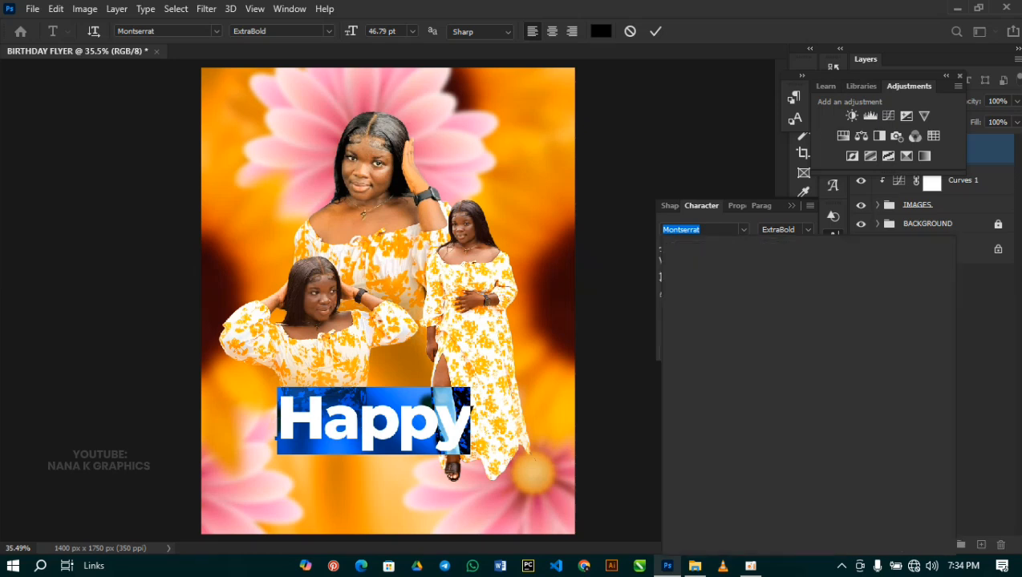
{"action": "type", "text": "clas"}
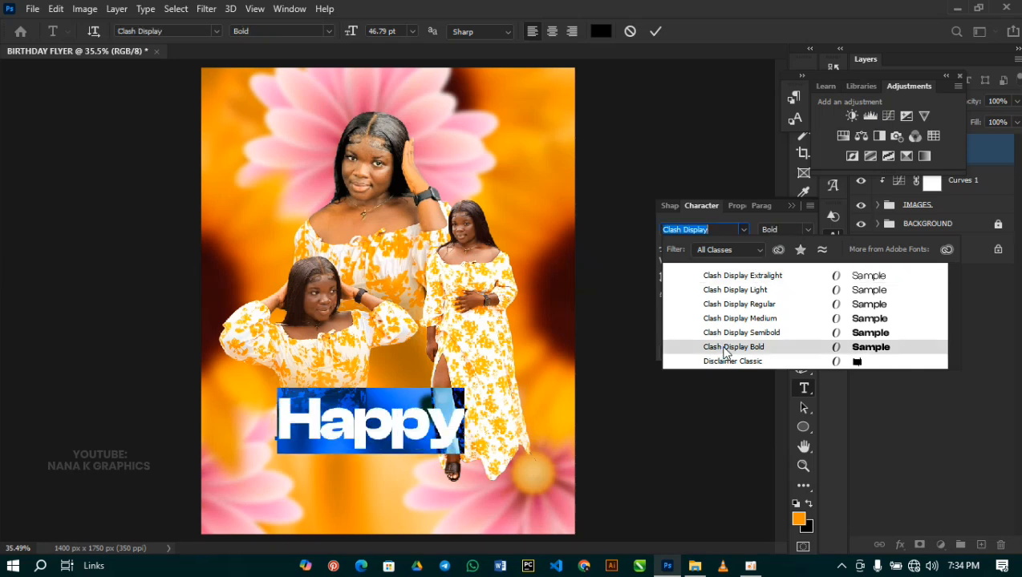
{"action": "key", "text": "Escape"}
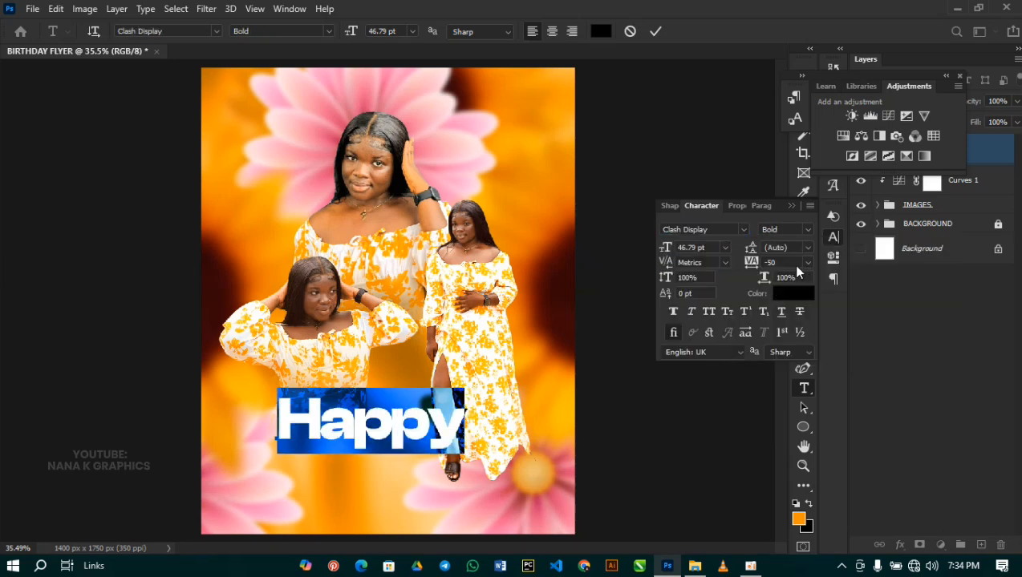
{"action": "left_click", "coordinate": [752, 263]}
{"action": "type", "text": "-35"}
{"action": "key", "text": "Return"}
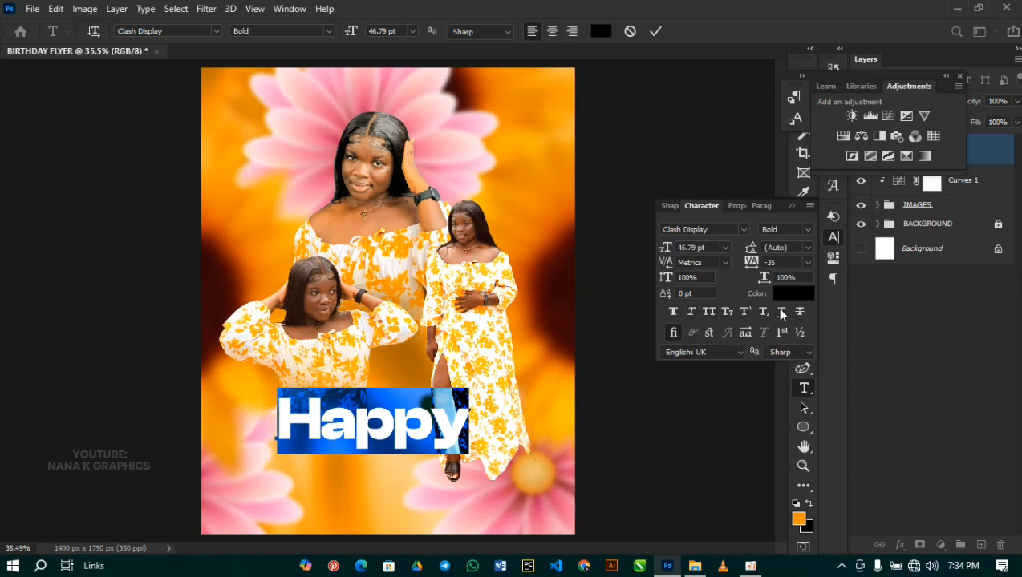
{"action": "left_click", "coordinate": [798, 297]}
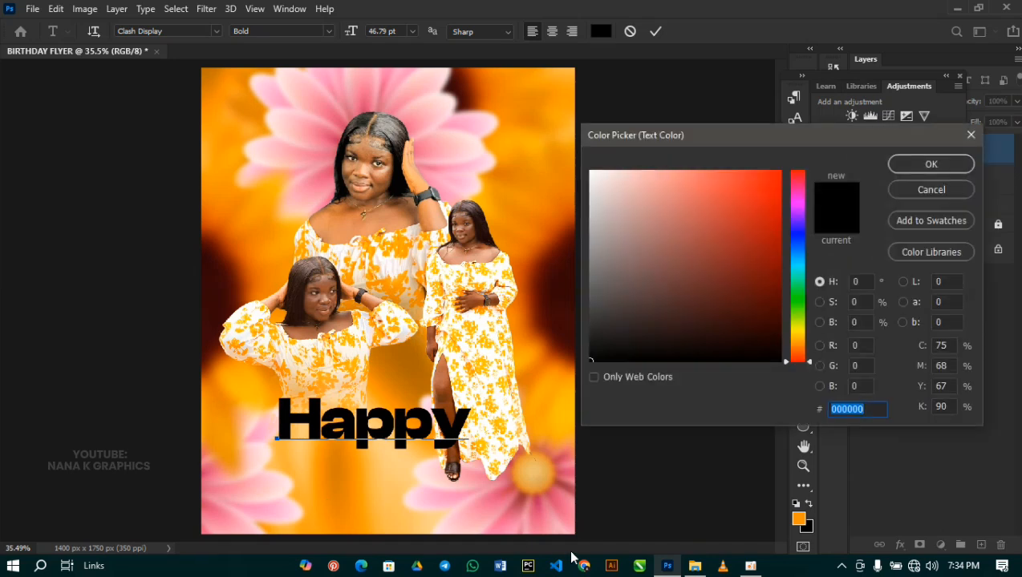
- Colour the Happy text pink (#e31775) and commit the edit
{"action": "type", "text": "e31"}
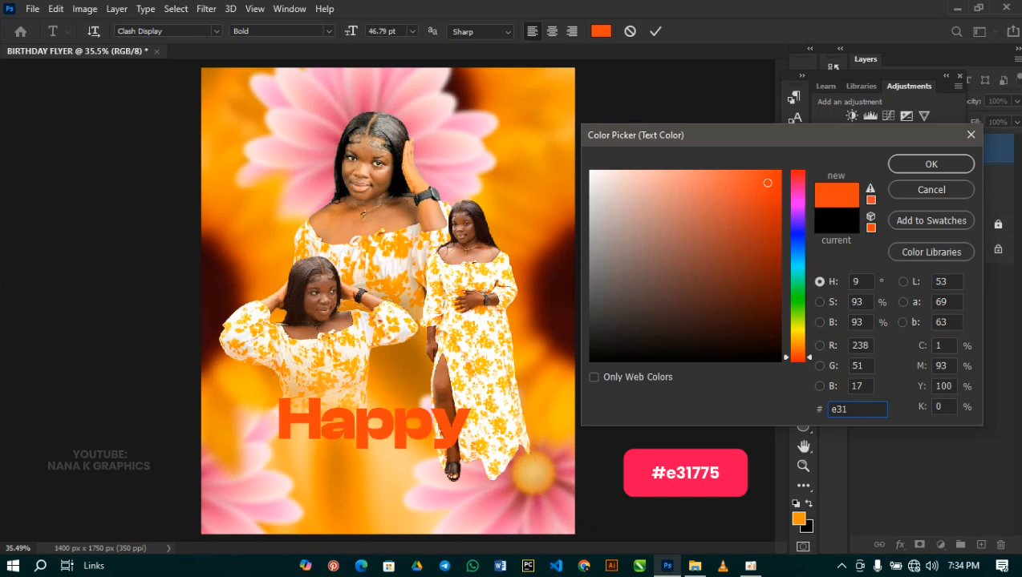
{"action": "type", "text": "775"}
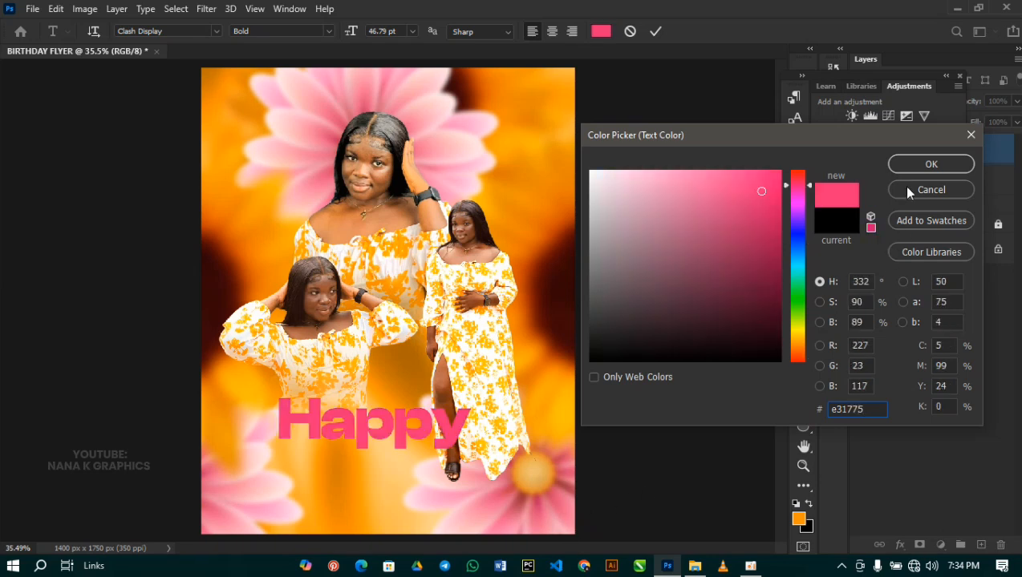
{"action": "left_click", "coordinate": [929, 165]}
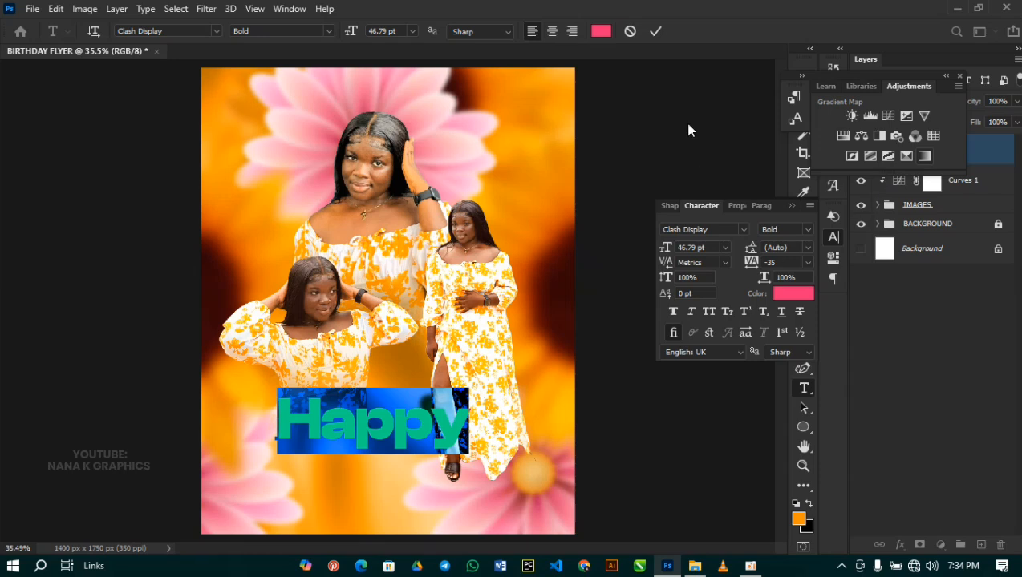
{"action": "left_click", "coordinate": [656, 32]}
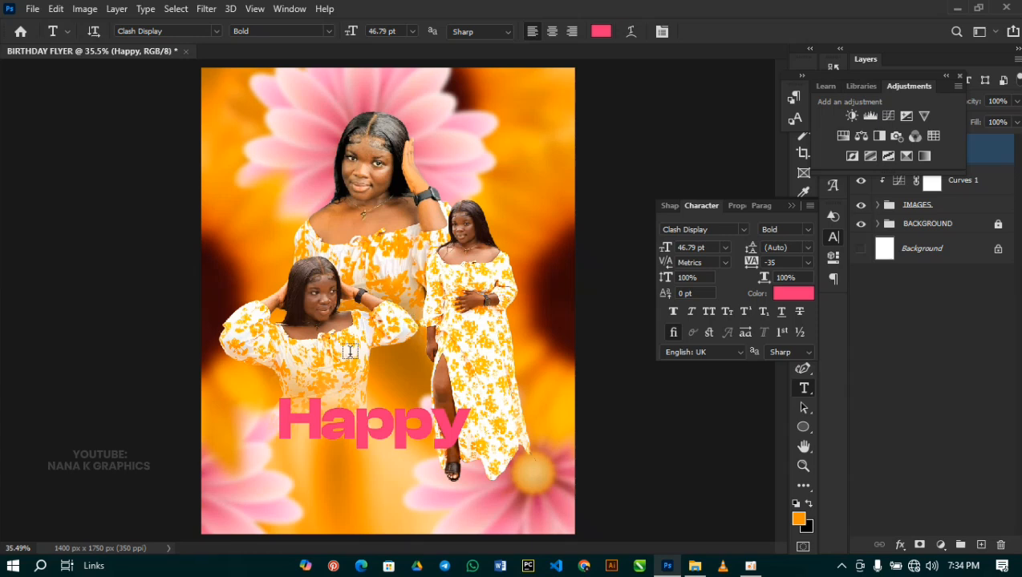
- Reduce Happy's font size to 35.18 pt
{"action": "left_click", "coordinate": [724, 248]}
{"action": "left_click", "coordinate": [724, 247]}
{"action": "type", "text": "35.18"}
{"action": "key", "text": "Return"}
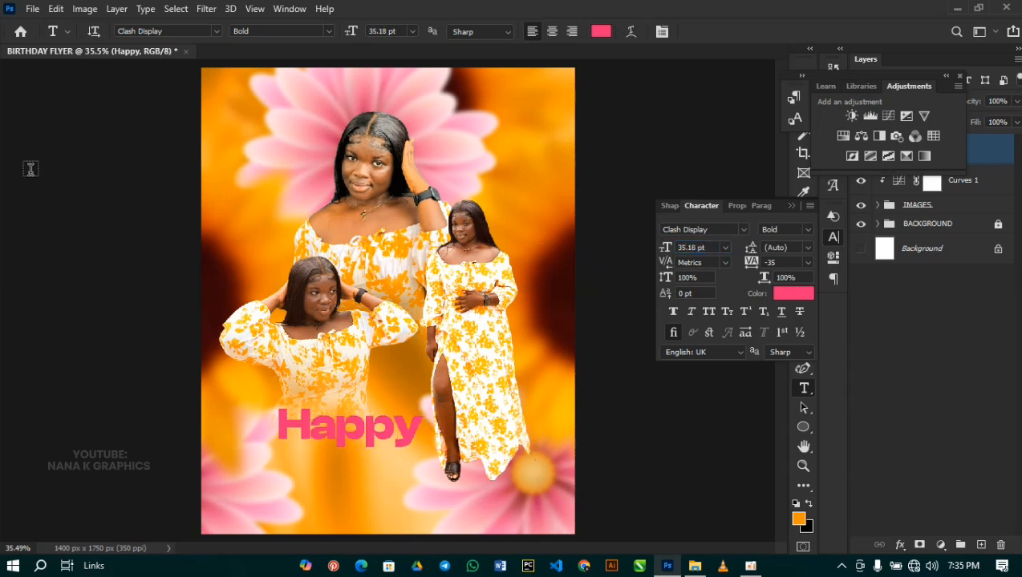
{"action": "key", "text": "v"}
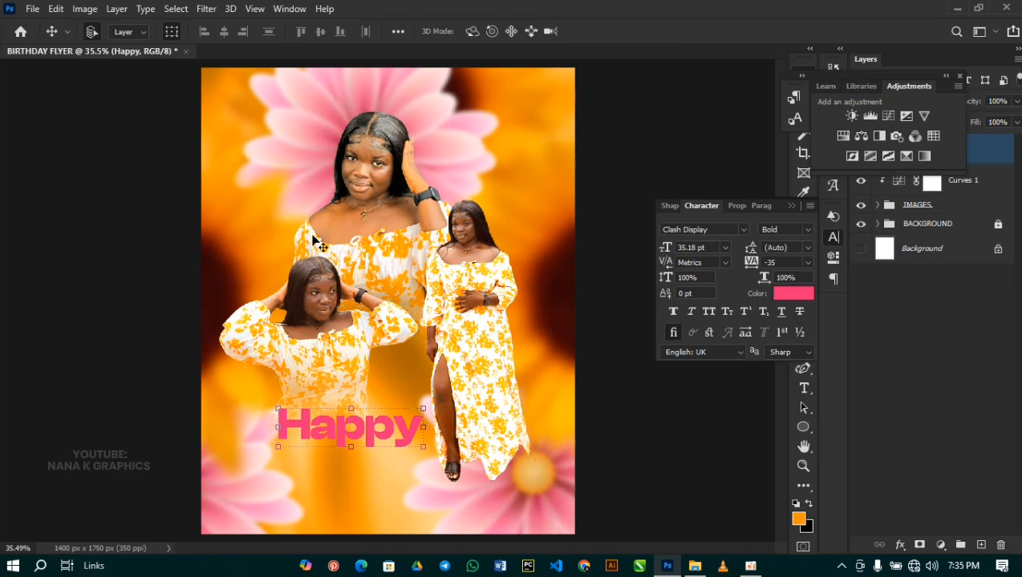
- Shift Happy slightly down-left and target the seated model's layer mask
{"action": "left_click_drag", "start_coordinate": [346, 437], "coordinate": [326, 455]}
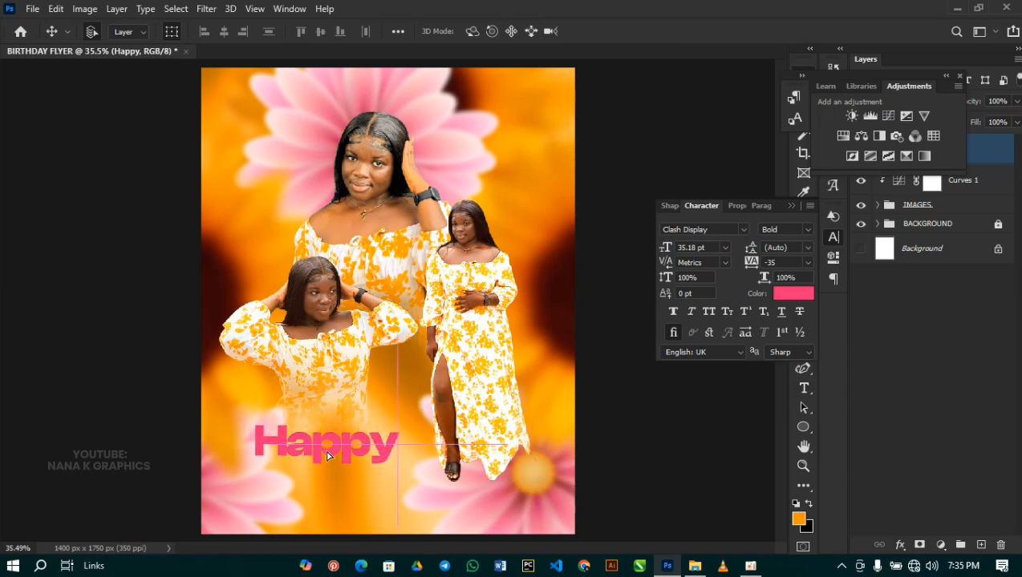
{"action": "left_click", "coordinate": [333, 352]}
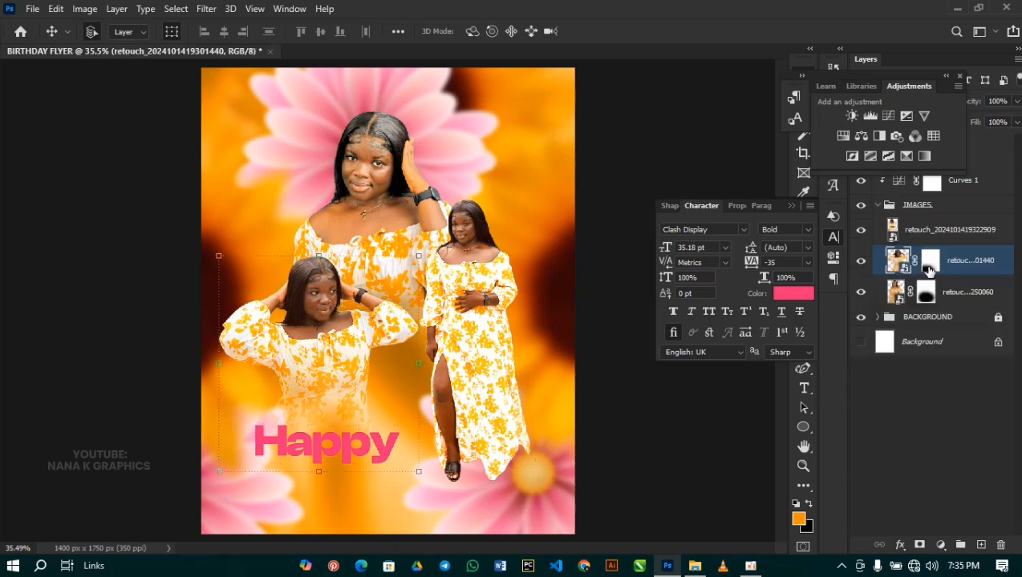
{"action": "left_click", "coordinate": [931, 262]}
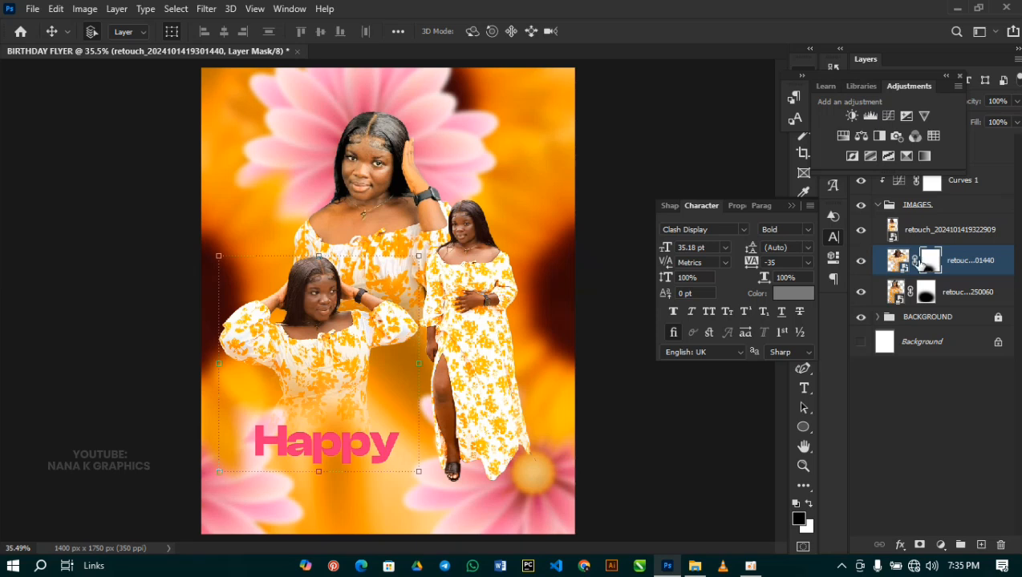
{"action": "left_click", "coordinate": [794, 207]}
- Paint white on the mask to reveal the model's lower dress above Happy
{"action": "left_click", "coordinate": [803, 233]}
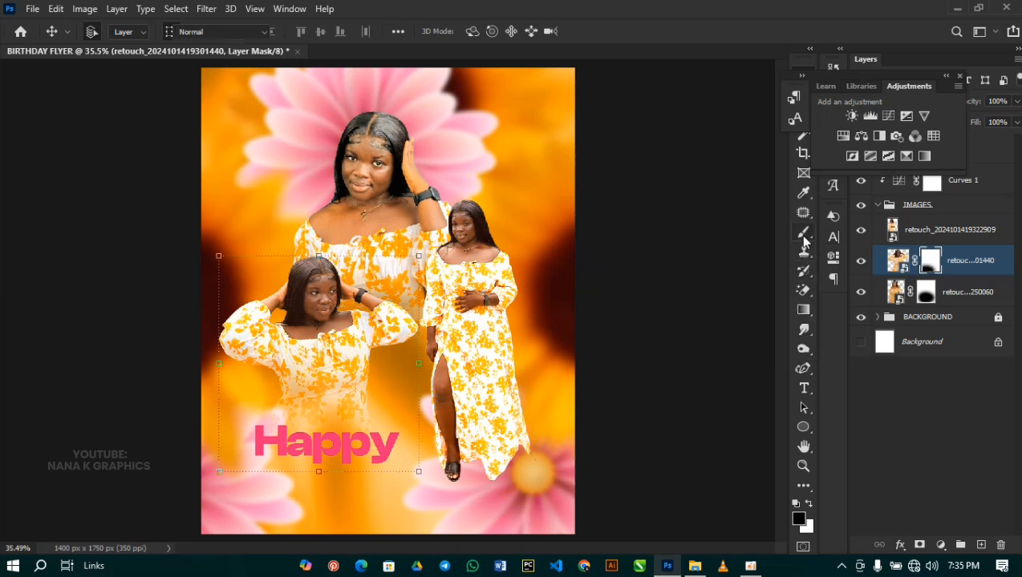
{"action": "left_click", "coordinate": [808, 503]}
{"action": "key", "text": "bracketleft"}
{"action": "key", "text": "bracketleft"}
{"action": "key", "text": "bracketleft"}
{"action": "key", "text": "bracketleft"}
{"action": "key", "text": "bracketleft"}
{"action": "key", "text": "bracketleft"}
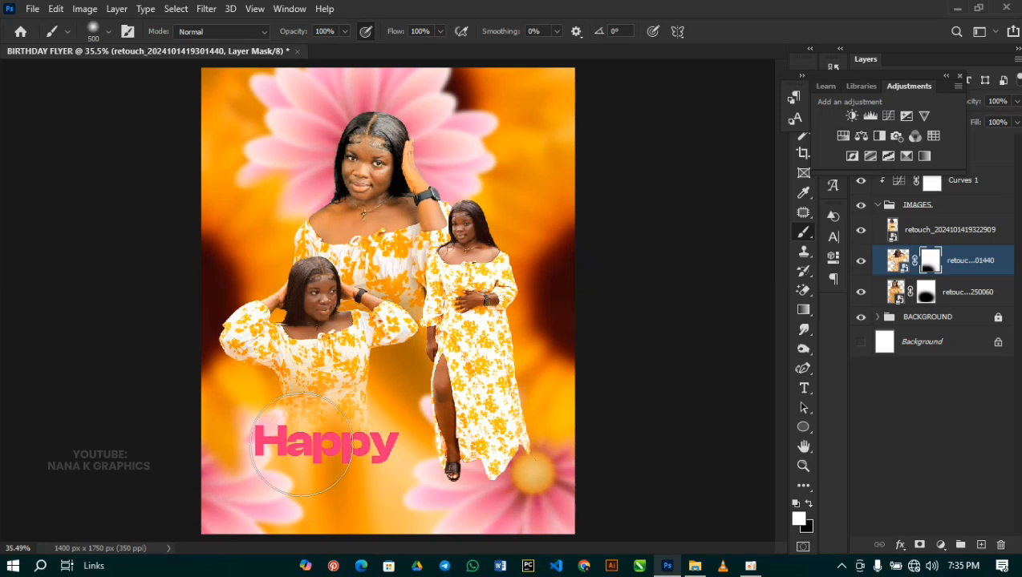
{"action": "mouse_move", "coordinate": [287, 433]}
{"action": "left_mouse_down"}
{"action": "mouse_move", "coordinate": [334, 417]}
{"action": "mouse_move", "coordinate": [324, 410]}
{"action": "left_mouse_up"}
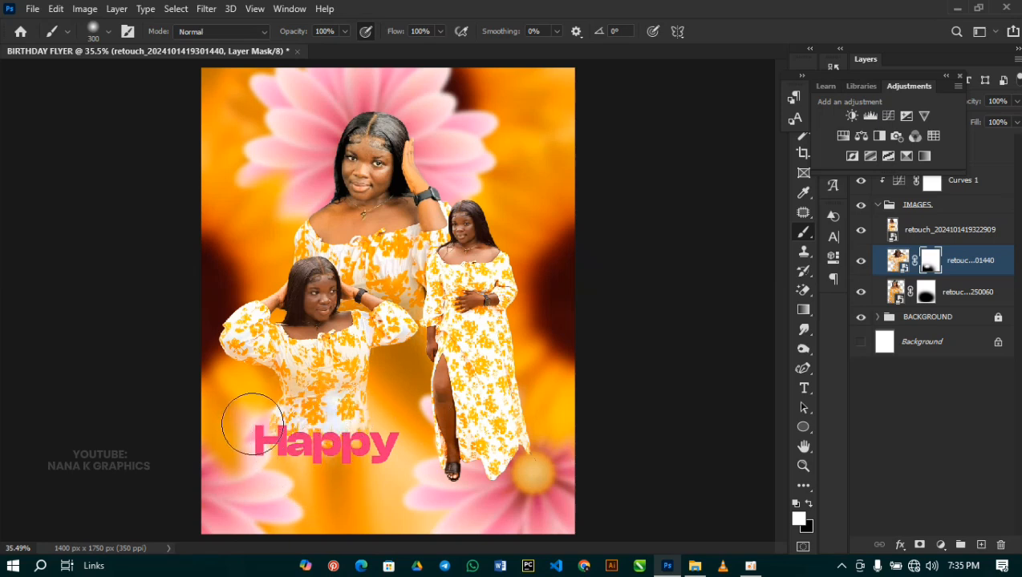
{"action": "key", "text": "v"}
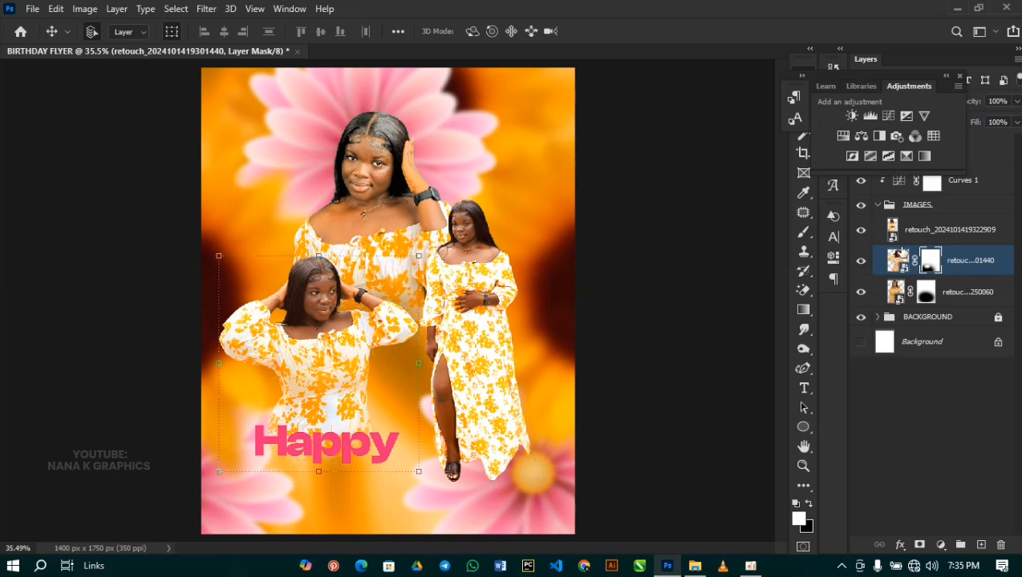
{"action": "left_click", "coordinate": [998, 157]}
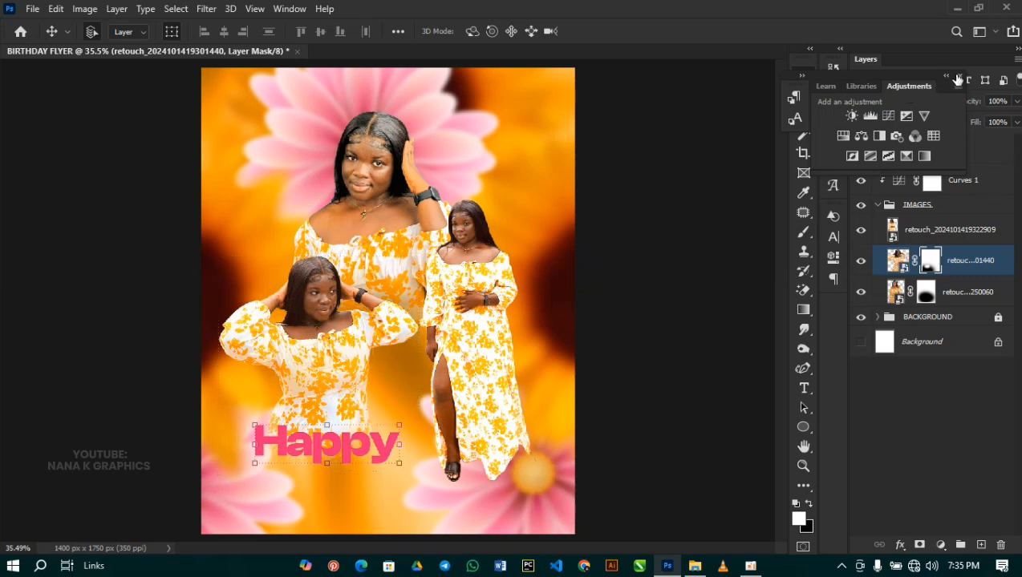
- Alt-drag a copy of the Happy text one line below it
{"action": "left_click", "coordinate": [966, 80]}
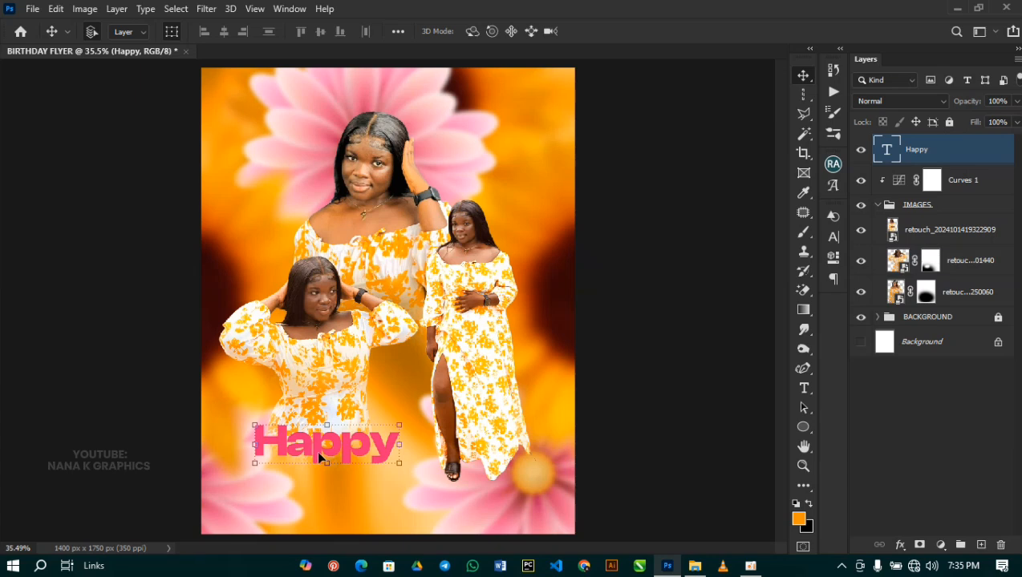
{"action": "left_click_drag", "start_coordinate": [318, 452], "coordinate": [318, 489]}
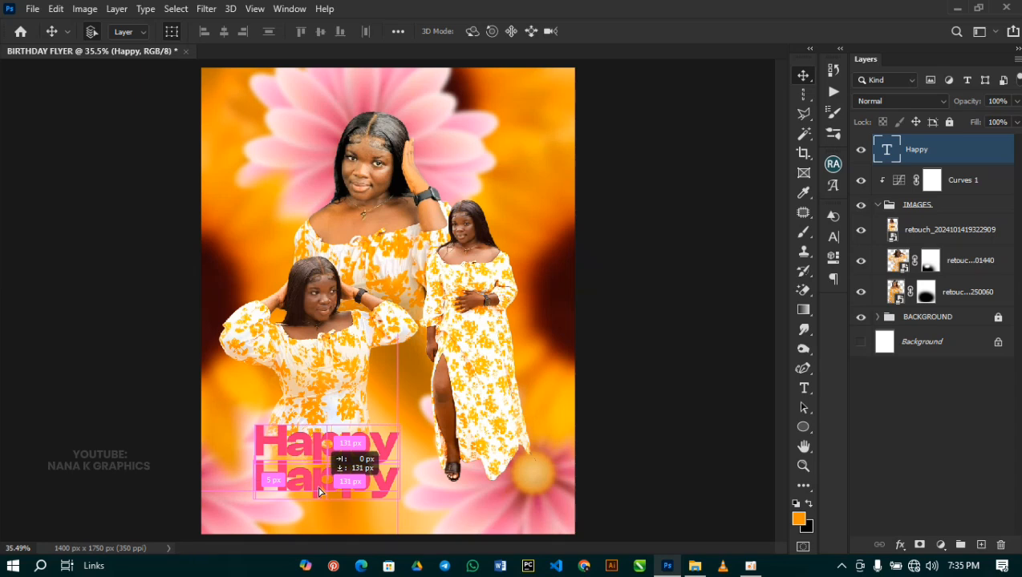
{"action": "left_click_drag", "start_coordinate": [320, 492], "coordinate": [316, 483]}
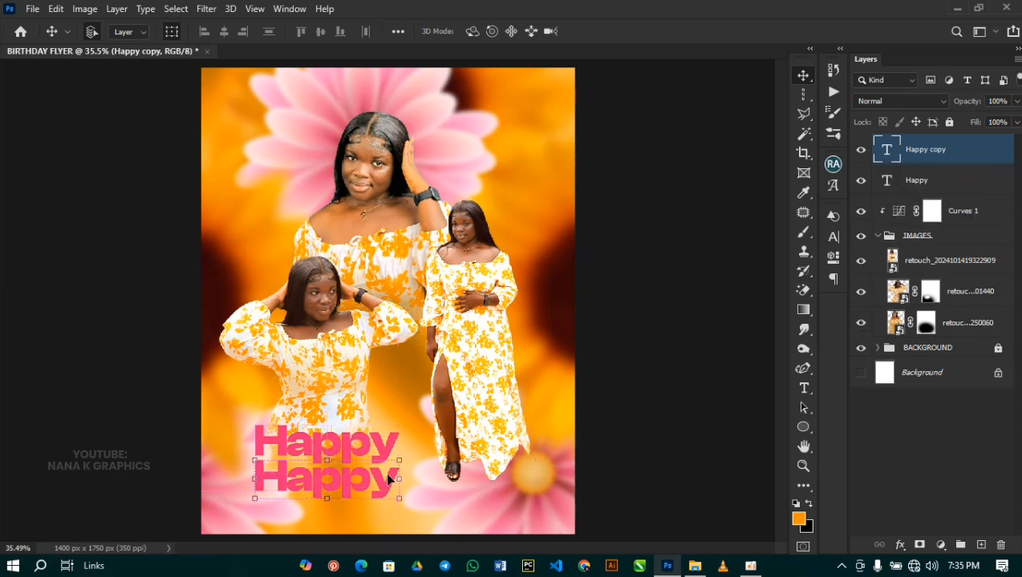
- Retype the copy as 'Birthday' and commit the text
{"action": "double_click", "coordinate": [354, 482]}
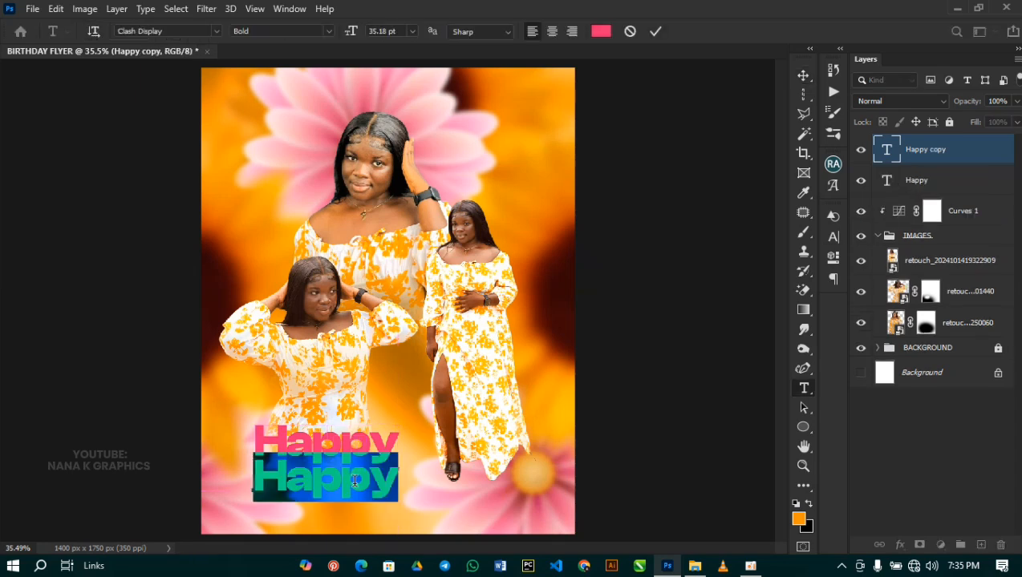
{"action": "key", "text": "Caps_Lock"}
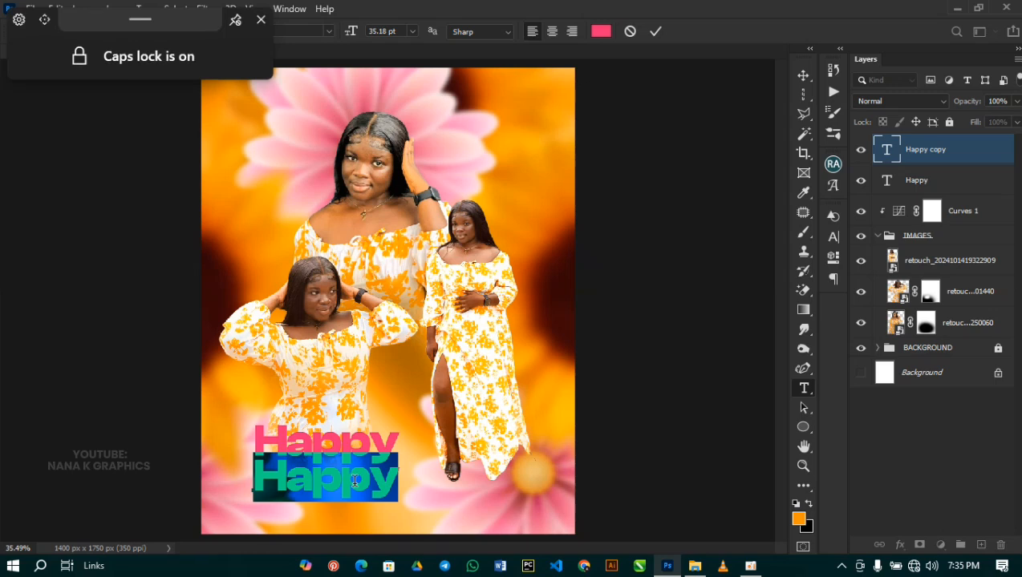
{"action": "type", "text": "BURT"}
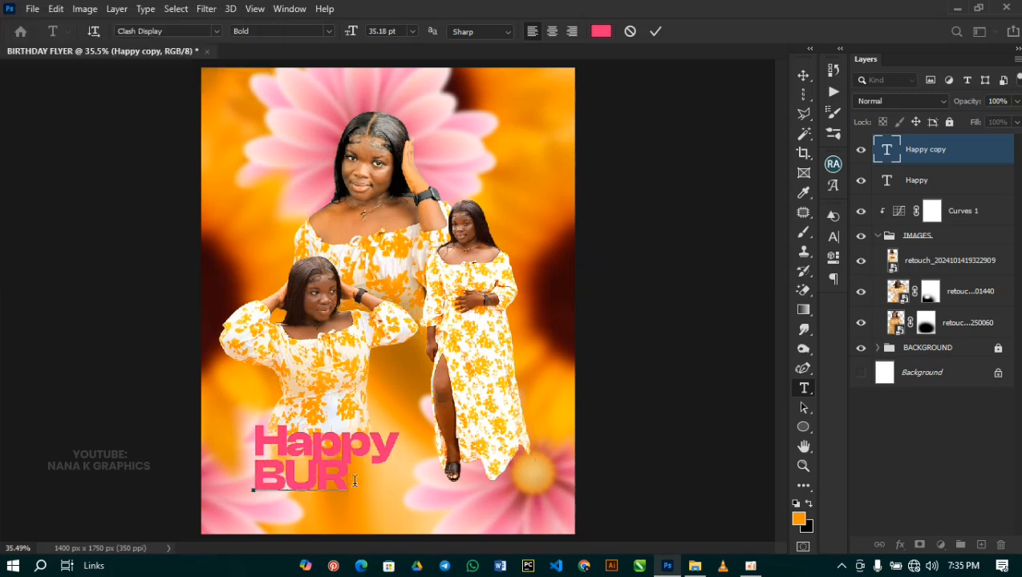
{"action": "key", "text": "BackSpace"}
{"action": "key", "text": "BackSpace"}
{"action": "key", "text": "BackSpace"}
{"action": "key", "text": "Caps_Lock"}
{"action": "type", "text": "ith"}
{"action": "key", "text": "BackSpace"}
{"action": "key", "text": "BackSpace"}
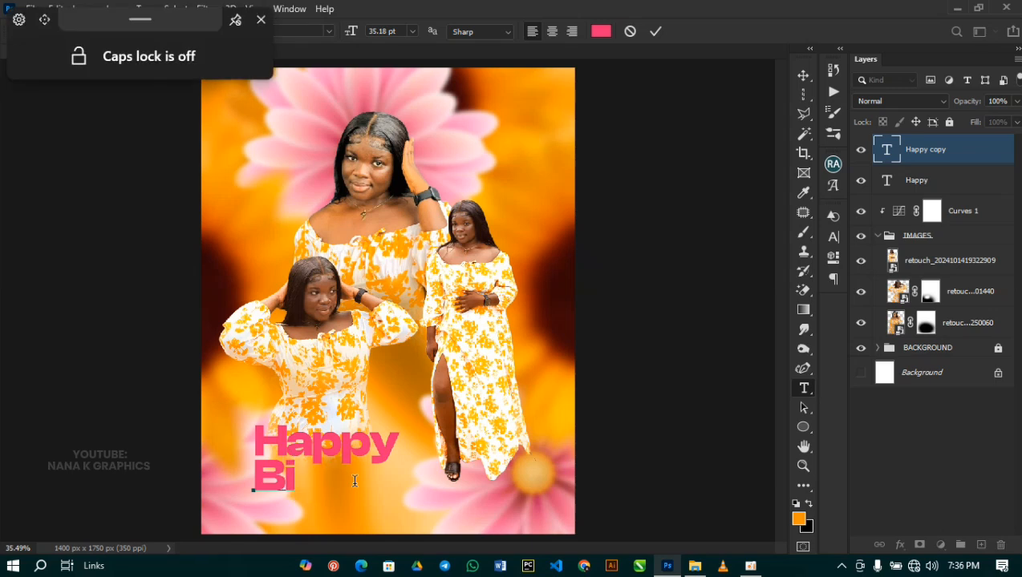
{"action": "type", "text": "rth"}
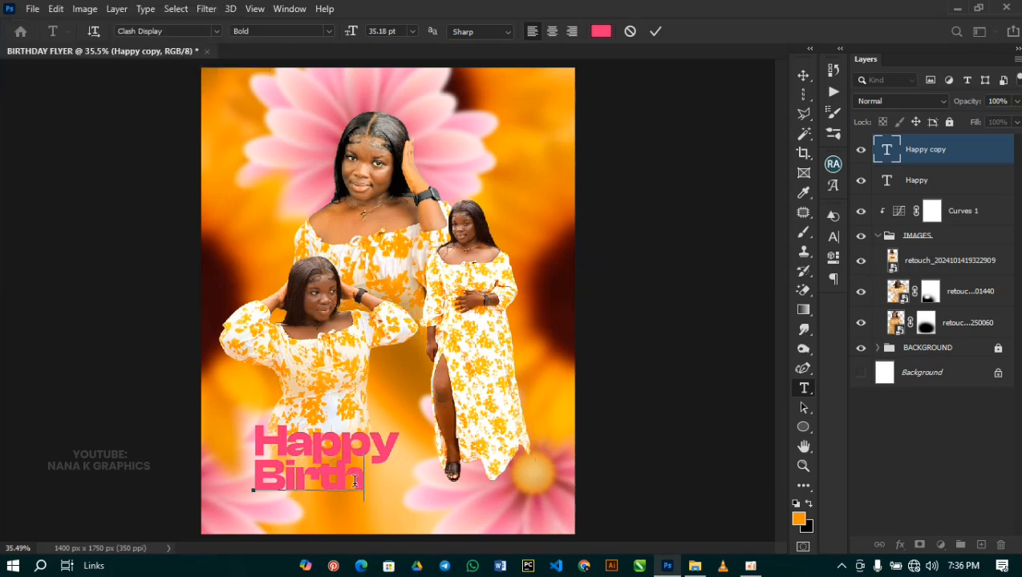
{"action": "type", "text": "day"}
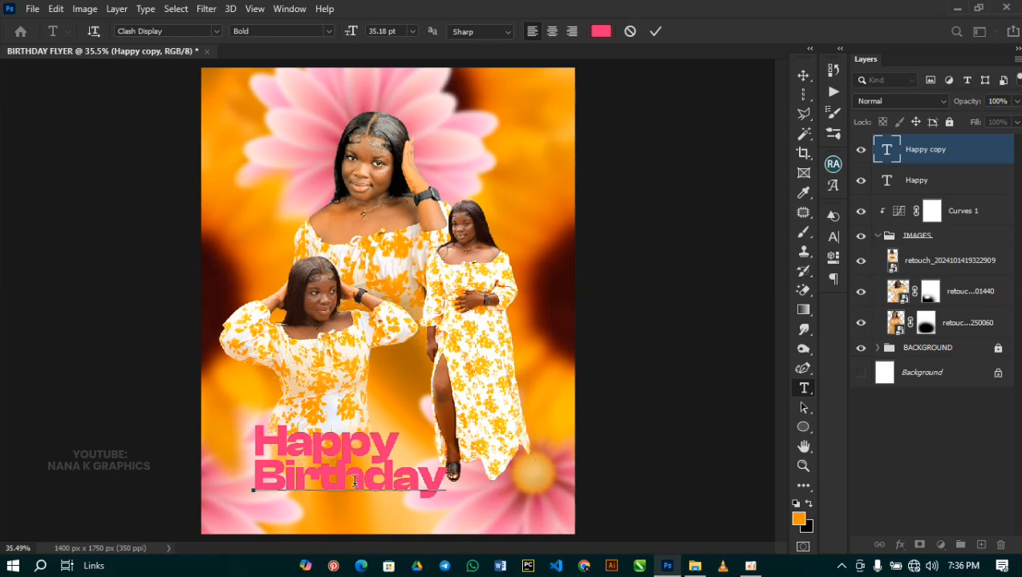
{"action": "left_click", "coordinate": [656, 31]}
{"action": "key", "text": "v"}
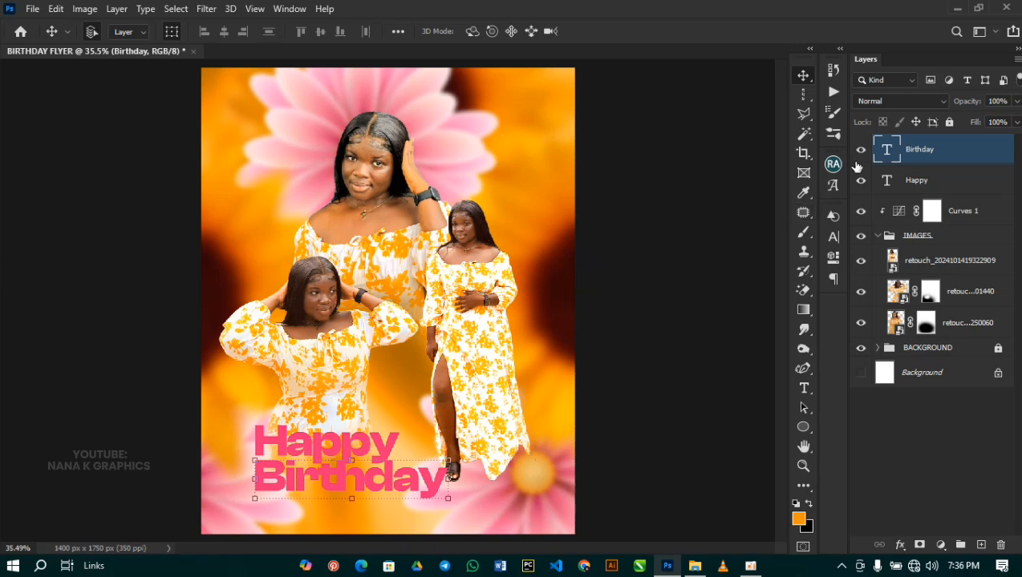
- Reset Birthday's letter-spacing tracking to 0
{"action": "left_click", "coordinate": [834, 238]}
{"action": "left_click", "coordinate": [807, 263]}
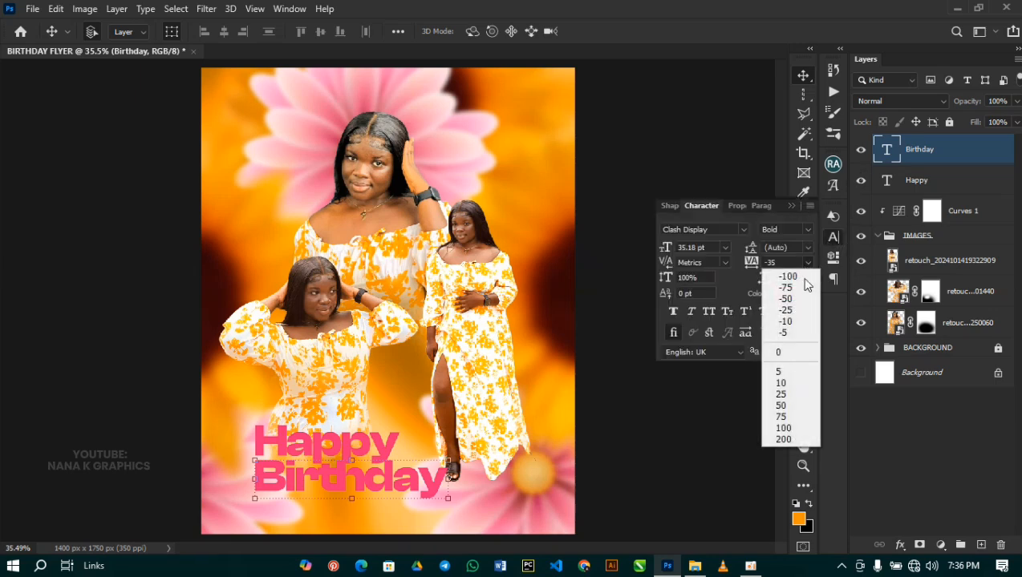
{"action": "left_click", "coordinate": [787, 350]}
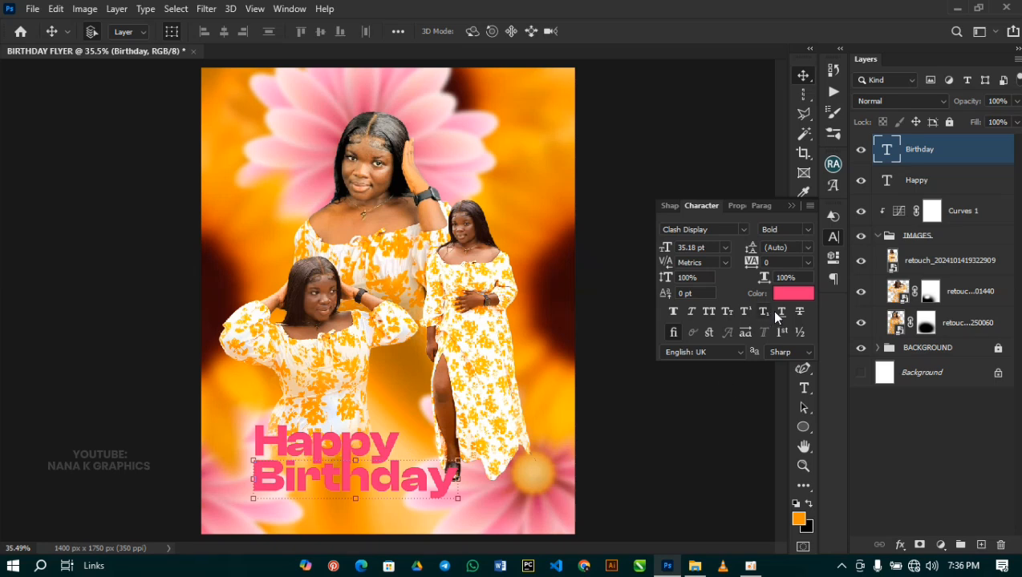
- Colour Birthday black and nudge it snugly under Happy
{"action": "left_click", "coordinate": [805, 297]}
{"action": "left_click_drag", "start_coordinate": [646, 352], "coordinate": [639, 373]}
{"action": "left_click", "coordinate": [907, 161]}
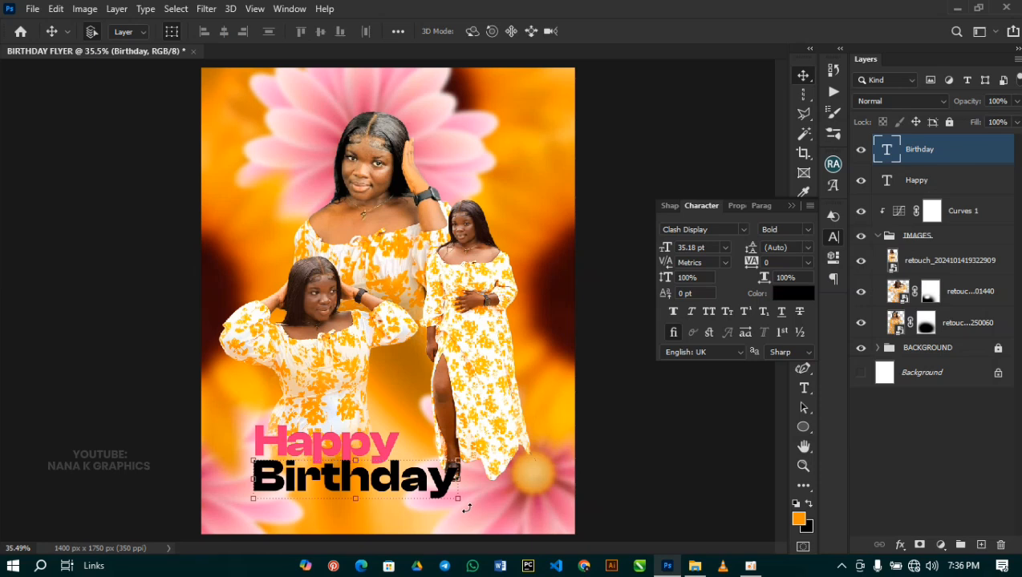
{"action": "key", "text": "Down"}
{"action": "key", "text": "Down"}
{"action": "key", "text": "Down"}
{"action": "key", "text": "Down"}
{"action": "key", "text": "Down"}
{"action": "key", "text": "Down"}
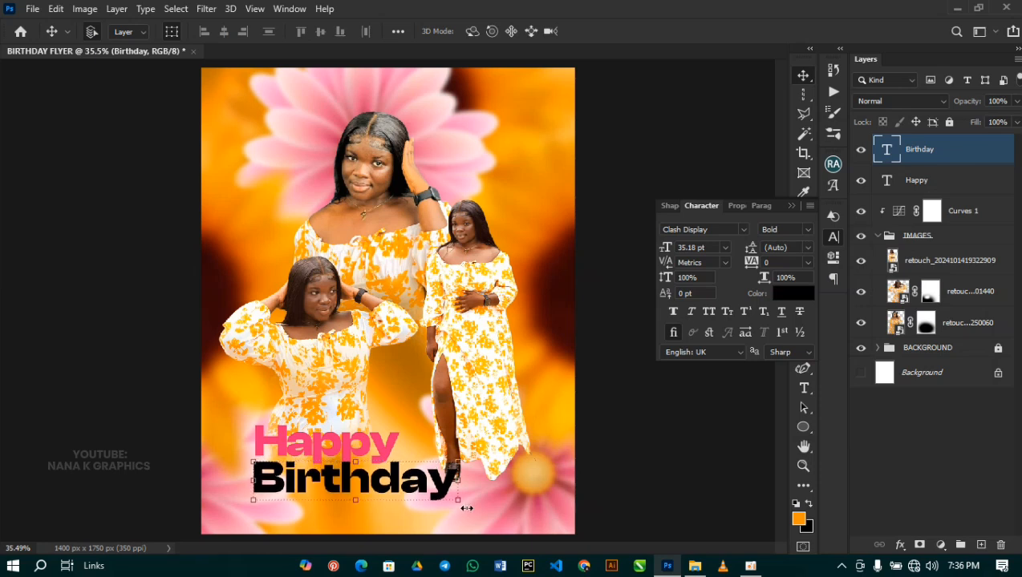
{"action": "key", "text": "Up"}
{"action": "key", "text": "Up"}
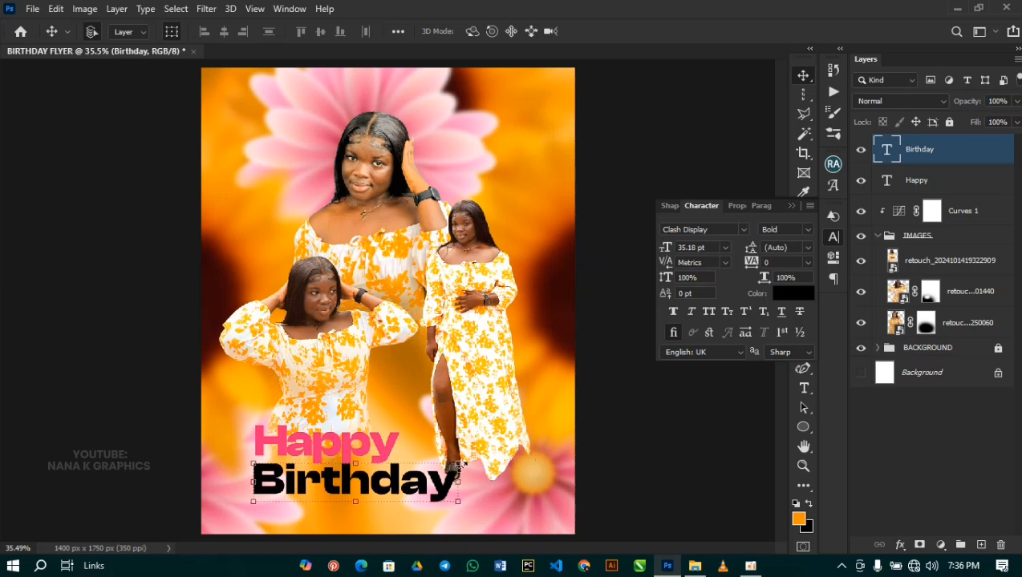
{"action": "left_click", "coordinate": [792, 205]}
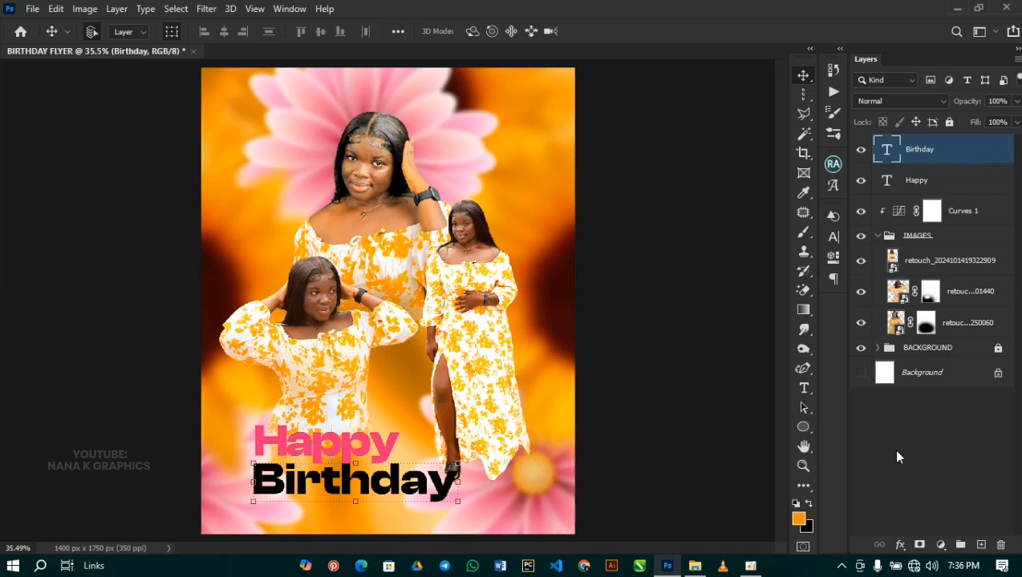
- Draw a wide ellipse beneath Birthday with the Ellipse tool
{"action": "left_click", "coordinate": [812, 427]}
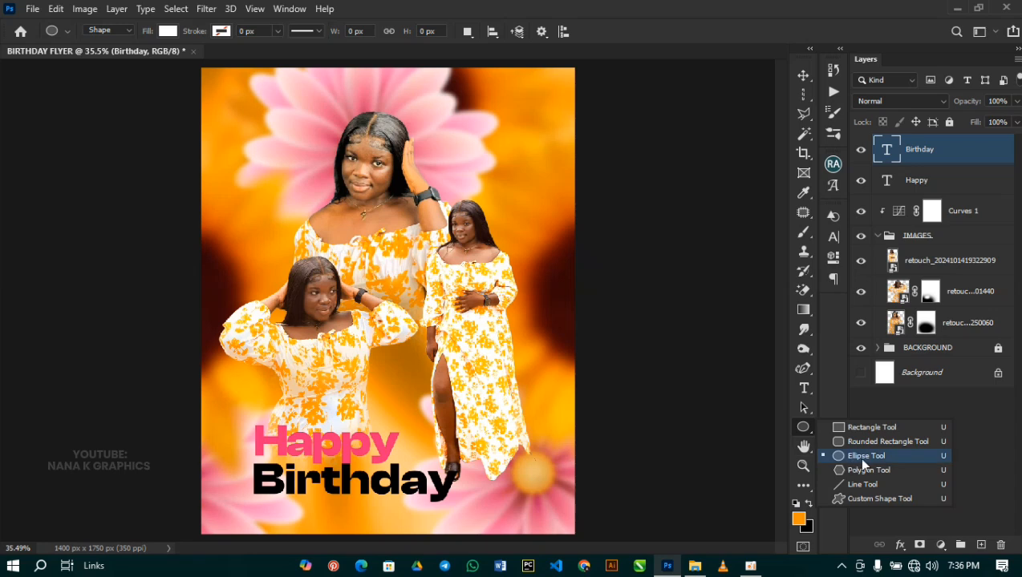
{"action": "left_click", "coordinate": [882, 457]}
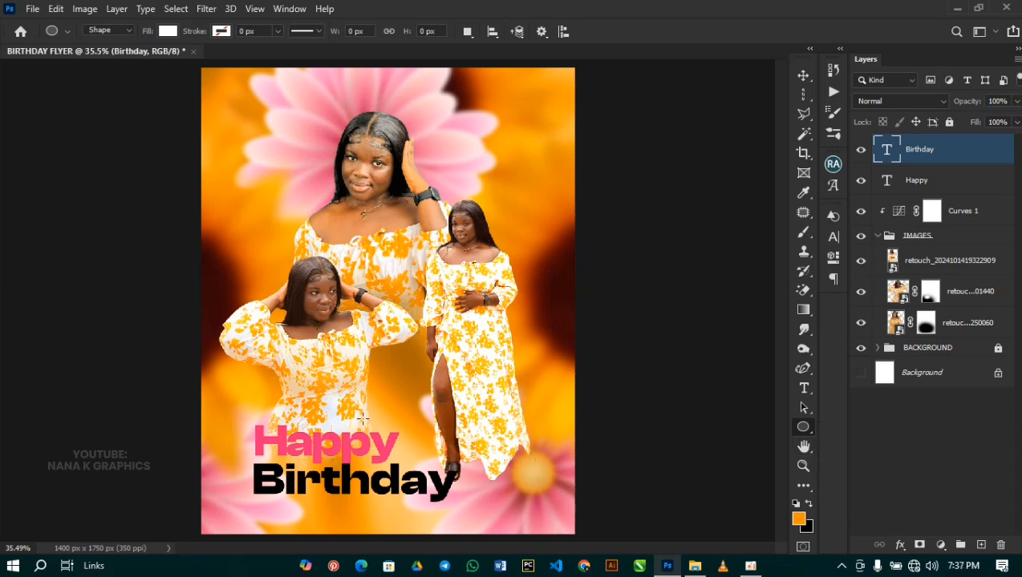
{"action": "key", "text": "ctrl+minus"}
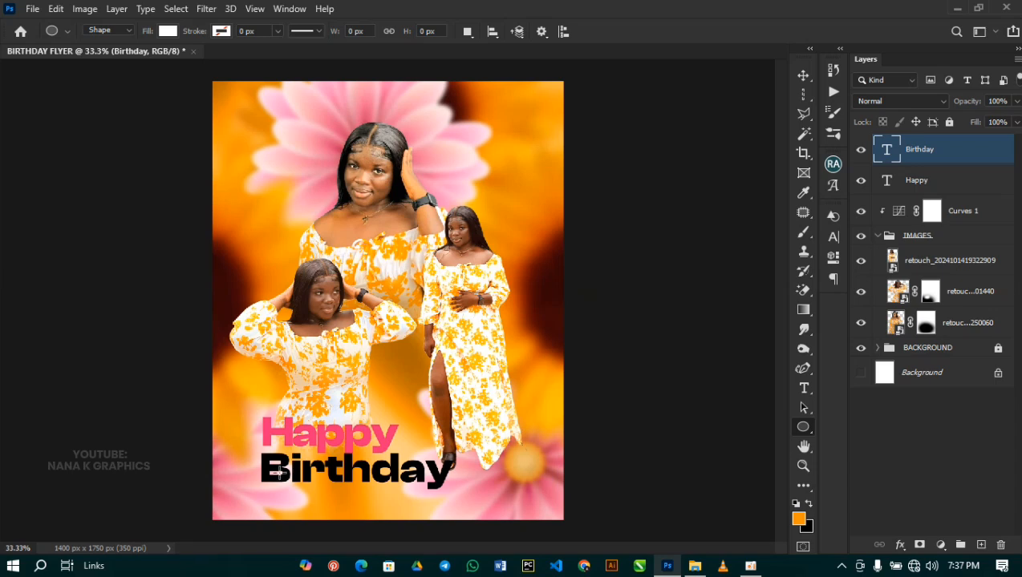
{"action": "left_click_drag", "start_coordinate": [254, 463], "coordinate": [466, 527]}
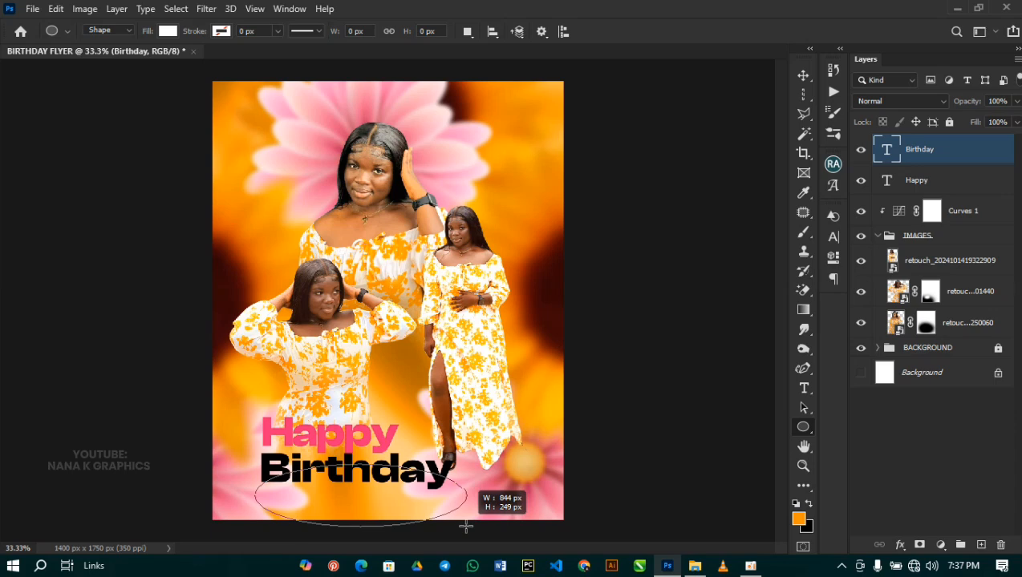
{"action": "left_click_drag", "start_coordinate": [466, 527], "coordinate": [467, 527]}
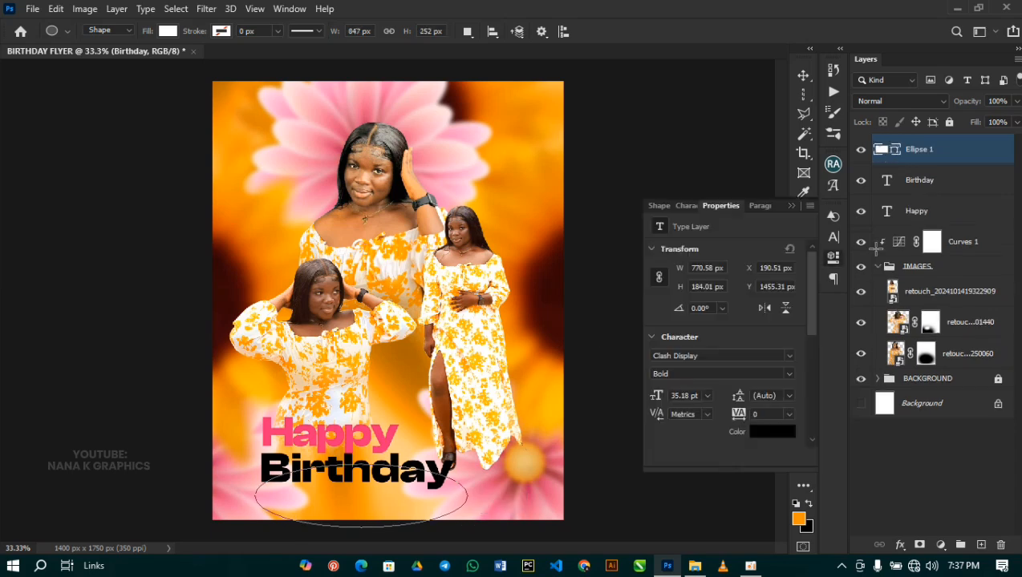
- Fill the ellipse with white and shift it slightly down-left
{"action": "left_click", "coordinate": [899, 149]}
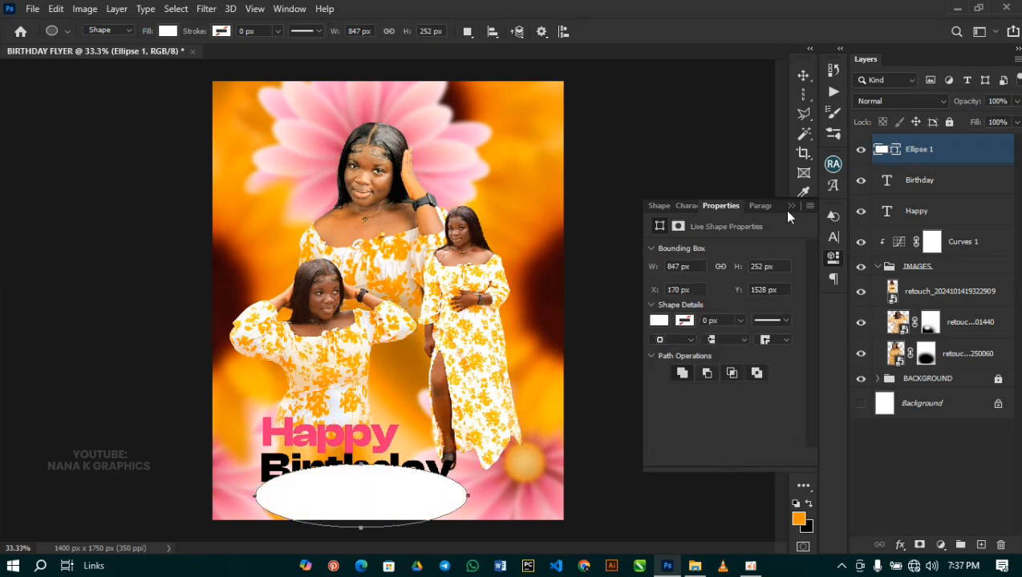
{"action": "left_click", "coordinate": [660, 321]}
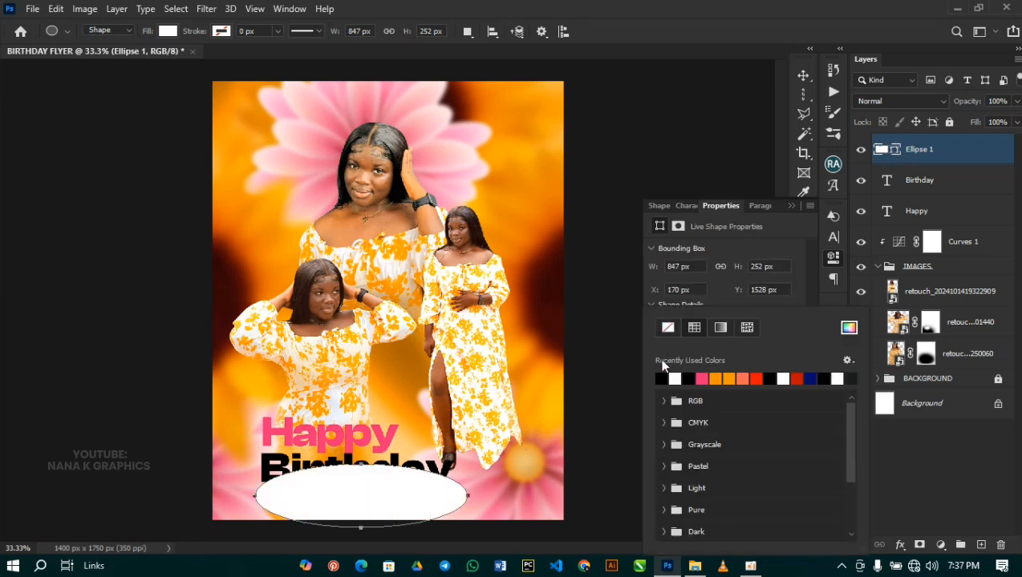
{"action": "left_click", "coordinate": [675, 378]}
{"action": "key", "text": "v"}
{"action": "left_click_drag", "start_coordinate": [399, 503], "coordinate": [378, 492]}
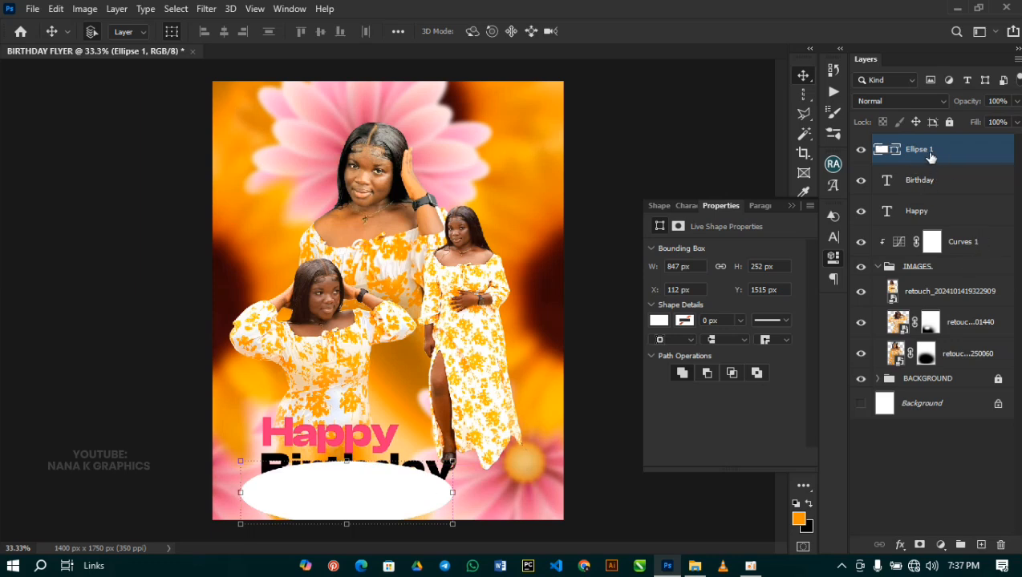
- Clip Ellipse 1 into the Birthday text and nudge it slightly lower
{"action": "right_click", "coordinate": [958, 151]}
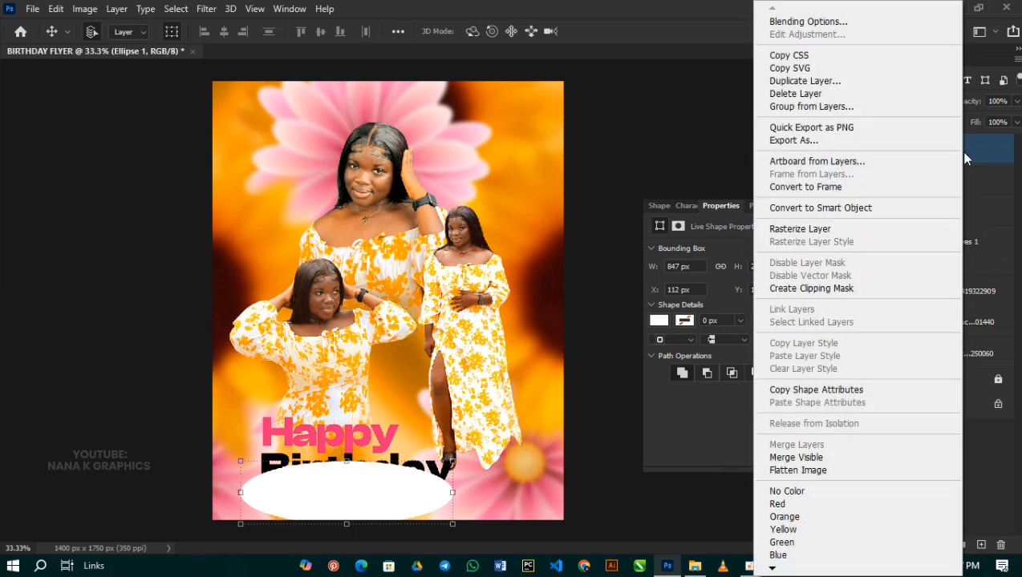
{"action": "left_click", "coordinate": [823, 291]}
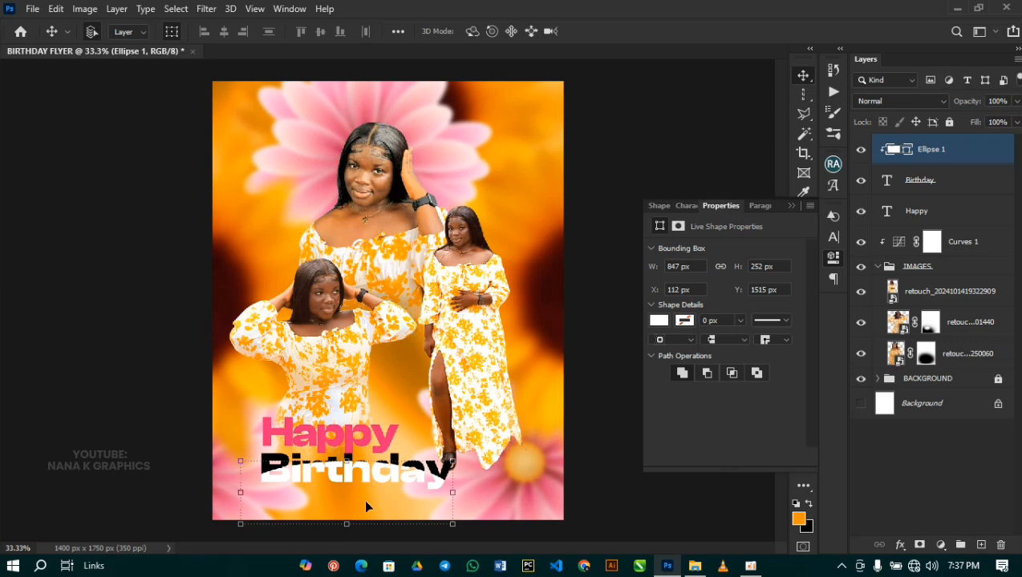
{"action": "key", "text": "Down"}
{"action": "key", "text": "Down"}
{"action": "key", "text": "Down"}
{"action": "key", "text": "Down"}
{"action": "key", "text": "Down"}
{"action": "key", "text": "Down"}
{"action": "key", "text": "Down"}
{"action": "key", "text": "Down"}
{"action": "key", "text": "Down"}
{"action": "key", "text": "Down"}
{"action": "key", "text": "Down"}
{"action": "key", "text": "Down"}
{"action": "key", "text": "Down"}
{"action": "key", "text": "Down"}
{"action": "key", "text": "Down"}
{"action": "key", "text": "Down"}
{"action": "key", "text": "Down"}
{"action": "key", "text": "Down"}
{"action": "key", "text": "Down"}
{"action": "key", "text": "Down"}
{"action": "key", "text": "Down"}
{"action": "key", "text": "Down"}
{"action": "key", "text": "Down"}
{"action": "key", "text": "Down"}
{"action": "key", "text": "Up"}
{"action": "key", "text": "Up"}
{"action": "key", "text": "Up"}
{"action": "key", "text": "Up"}
{"action": "key", "text": "Up"}
{"action": "key", "text": "Up"}
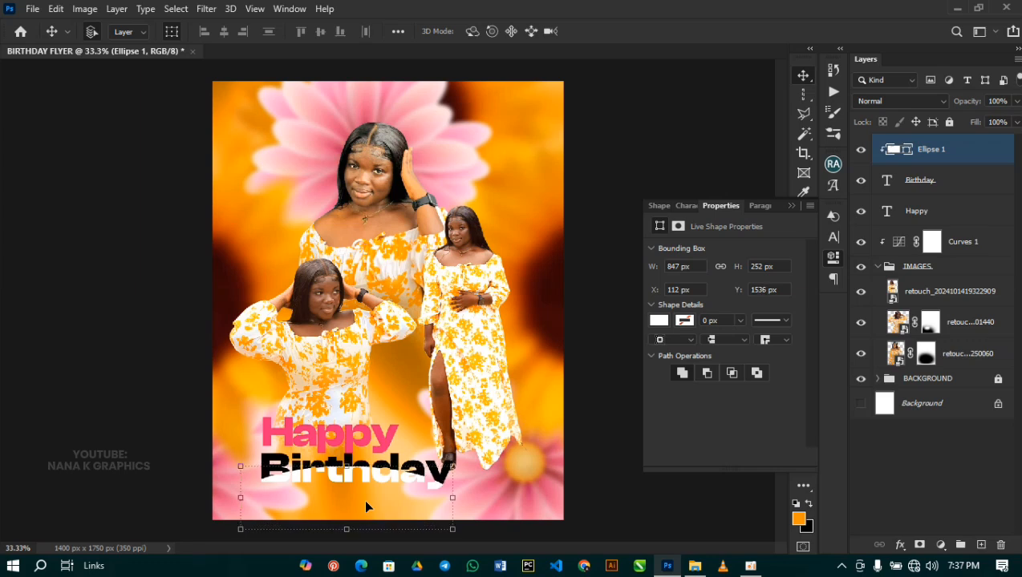
{"action": "key", "text": "Down"}
{"action": "key", "text": "Down"}
{"action": "key", "text": "Down"}
{"action": "key", "text": "Down"}
{"action": "key", "text": "Down"}
{"action": "key", "text": "Down"}
{"action": "key", "text": "Down"}
{"action": "key", "text": "Down"}
{"action": "key", "text": "Down"}
{"action": "key", "text": "Down"}
{"action": "key", "text": "Down"}
{"action": "key", "text": "Down"}
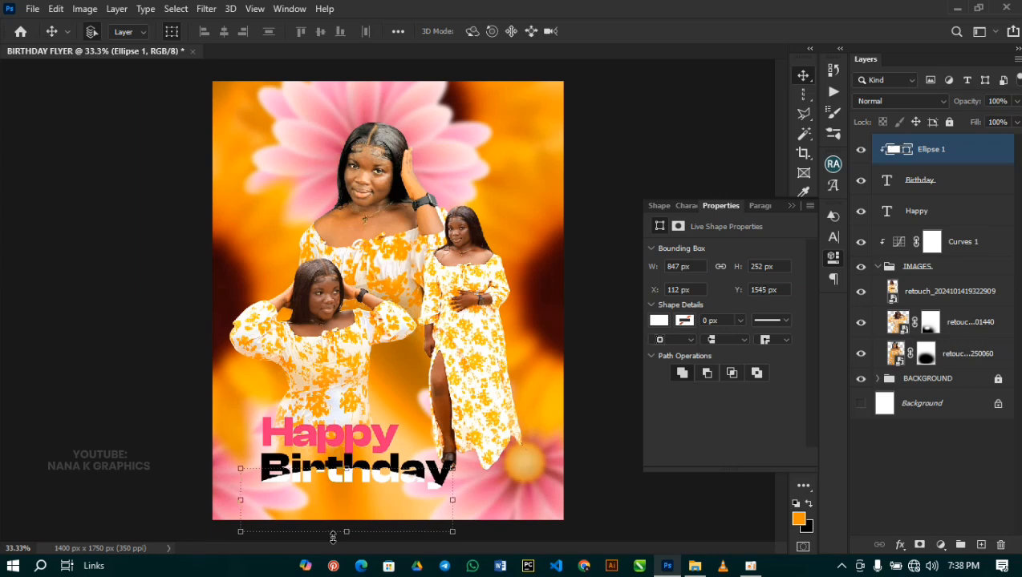
- Set Ellipse 1 to 50% opacity and add a layer mask
{"action": "left_click", "coordinate": [1009, 101]}
{"action": "type", "text": "50"}
{"action": "key", "text": "Return"}
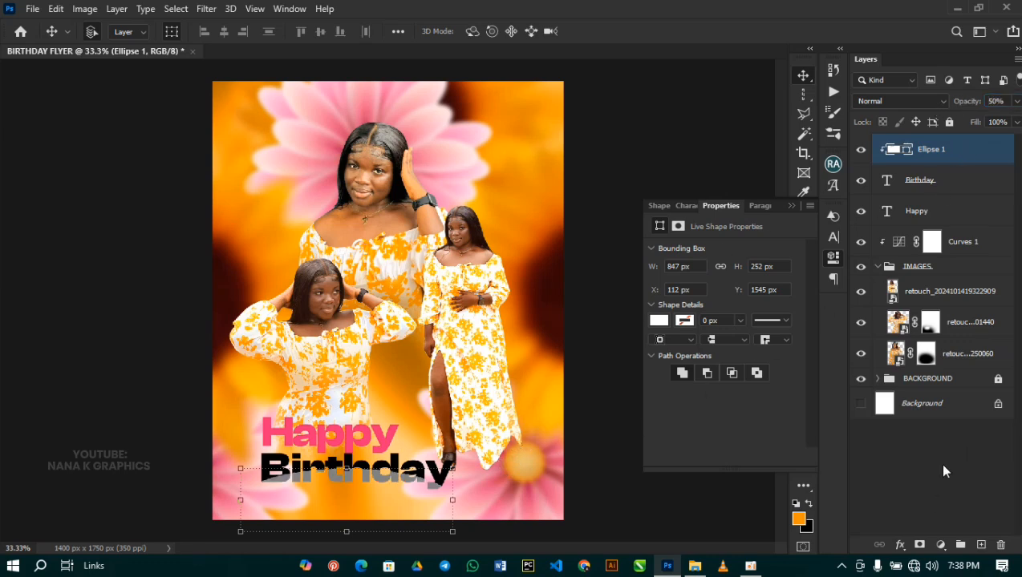
{"action": "left_click", "coordinate": [919, 545]}
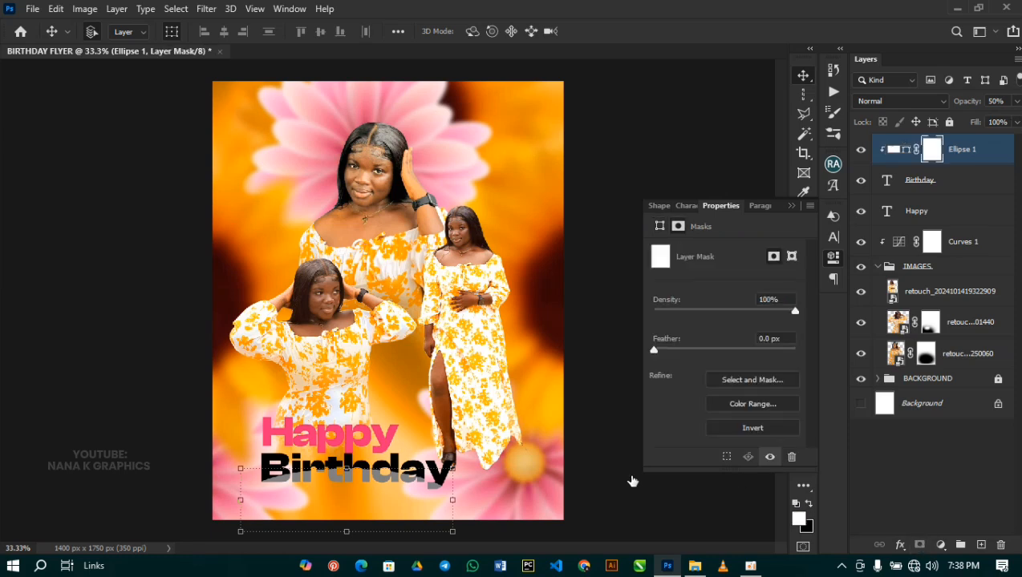
- Brush black onto Ellipse 1's mask along Birthday's bottom to remove the white haze
{"action": "left_click", "coordinate": [791, 206]}
{"action": "left_click", "coordinate": [803, 232]}
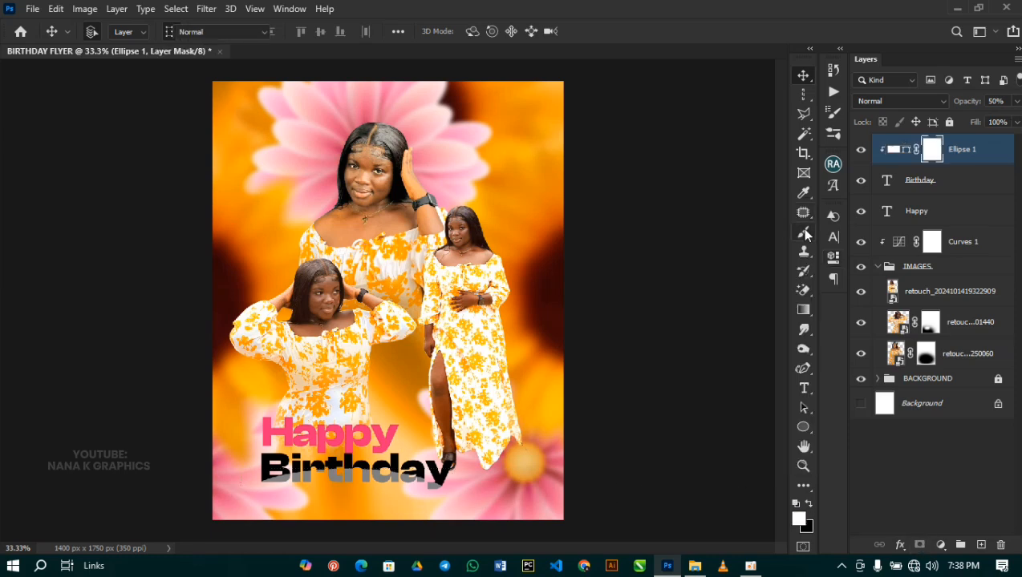
{"action": "left_click", "coordinate": [807, 501]}
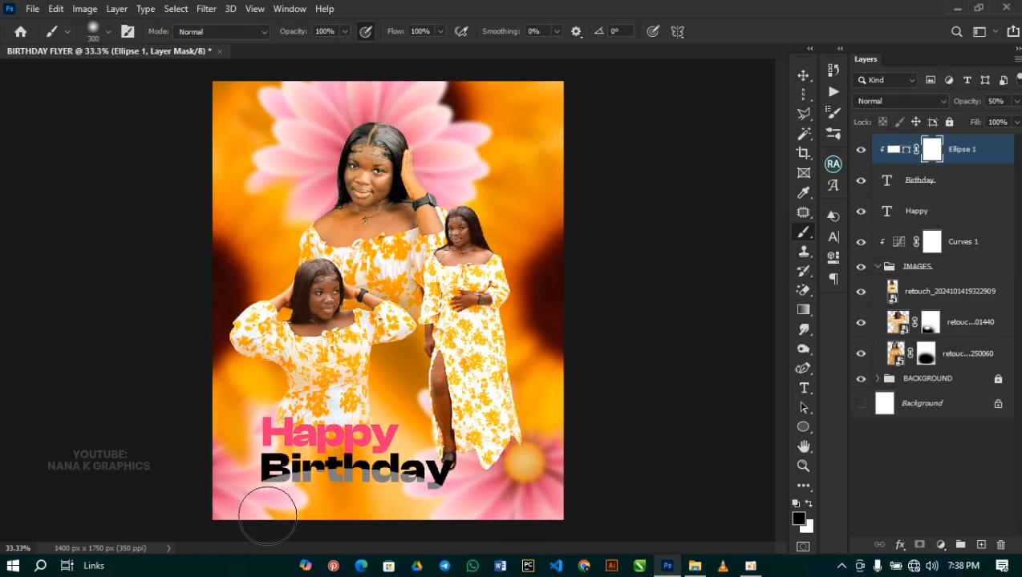
{"action": "mouse_move", "coordinate": [282, 507]}
{"action": "left_mouse_down"}
{"action": "mouse_move", "coordinate": [438, 519]}
{"action": "mouse_move", "coordinate": [346, 507]}
{"action": "mouse_move", "coordinate": [288, 518]}
{"action": "mouse_move", "coordinate": [344, 499]}
{"action": "mouse_move", "coordinate": [436, 525]}
{"action": "mouse_move", "coordinate": [386, 511]}
{"action": "mouse_move", "coordinate": [282, 513]}
{"action": "mouse_move", "coordinate": [379, 505]}
{"action": "left_mouse_up"}
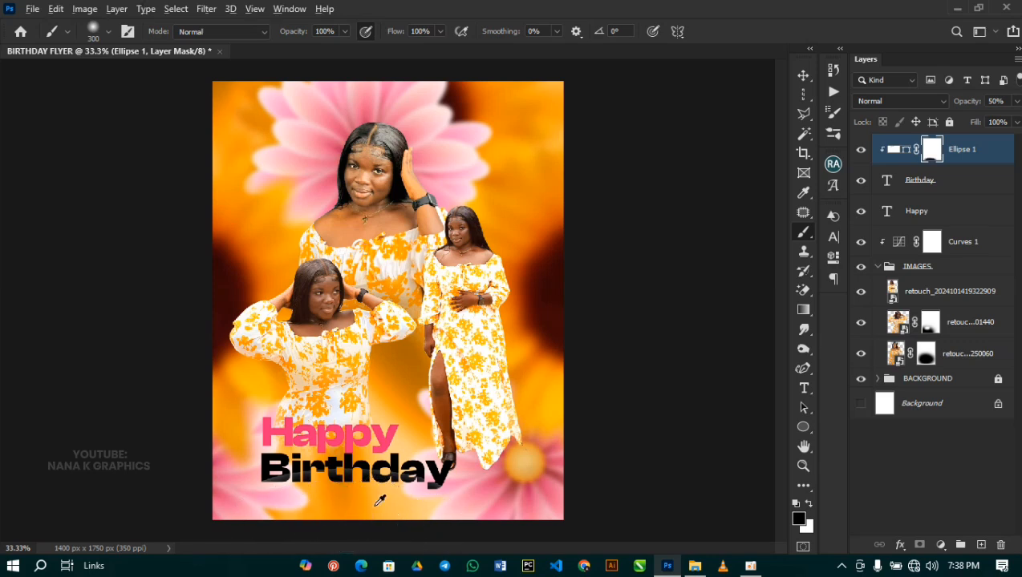
{"action": "scroll", "coordinate": [377, 504], "scroll_direction": "up", "scroll_amount": 2}
{"action": "scroll", "coordinate": [377, 503], "scroll_direction": "up", "scroll_amount": 4}
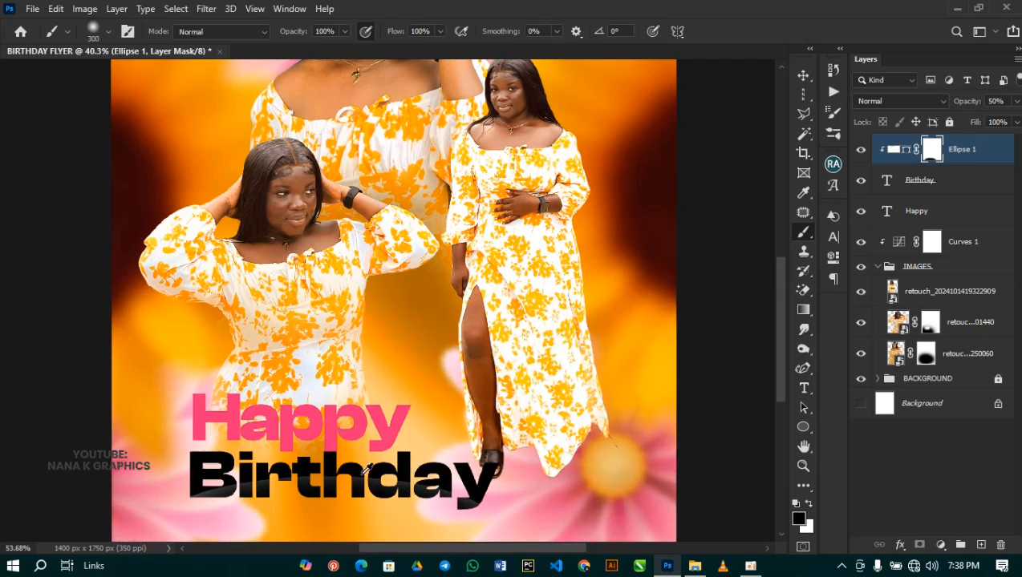
{"action": "scroll", "coordinate": [356, 443], "scroll_direction": "down", "scroll_amount": 3}
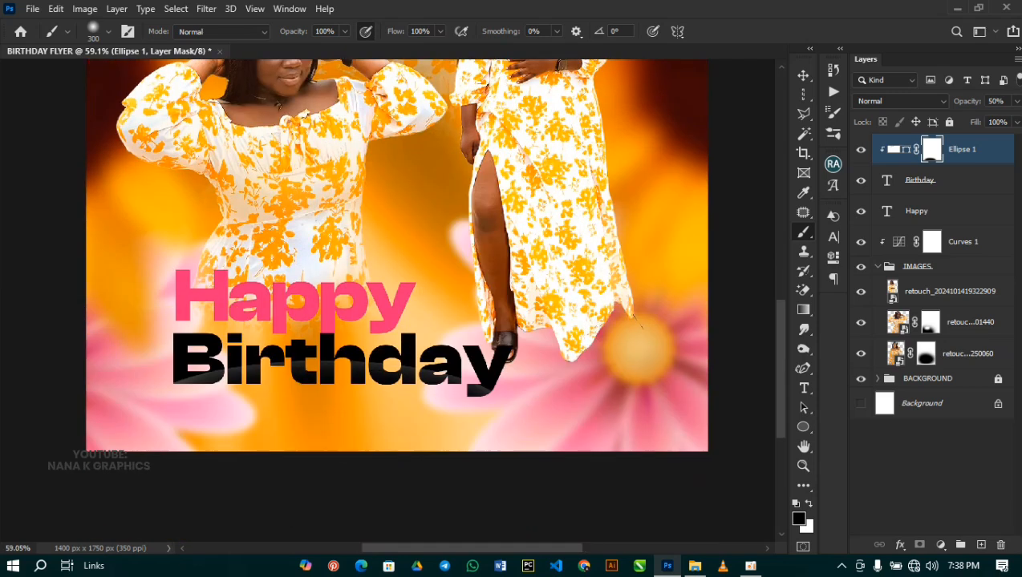
{"action": "key", "text": "x"}
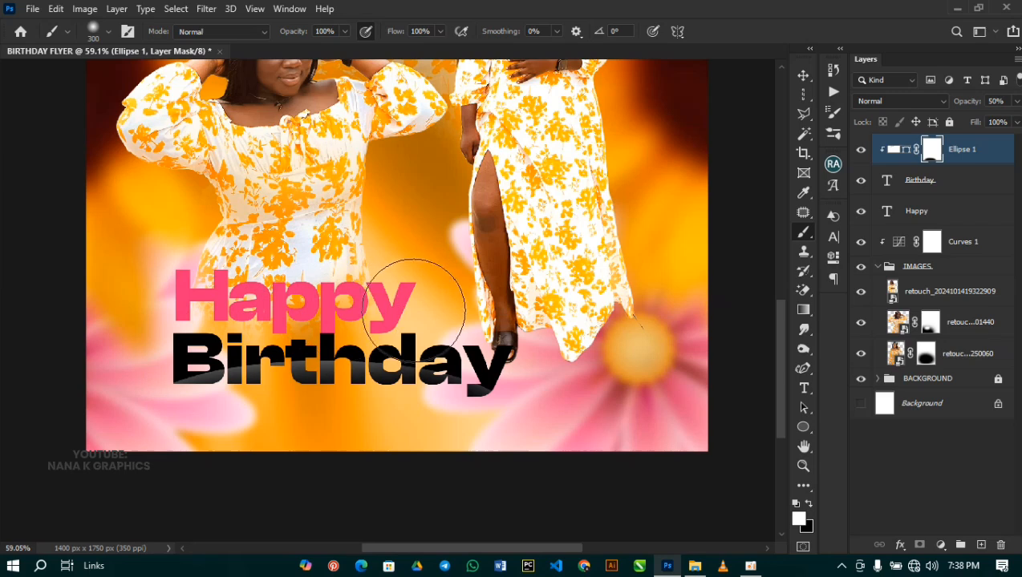
{"action": "key", "text": "x"}
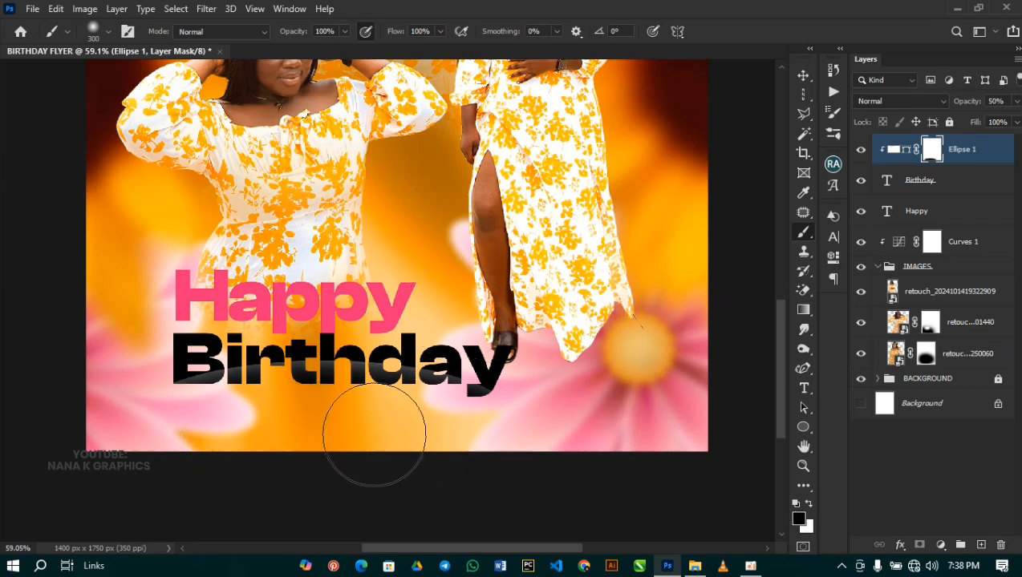
{"action": "key", "text": "ctrl+0"}
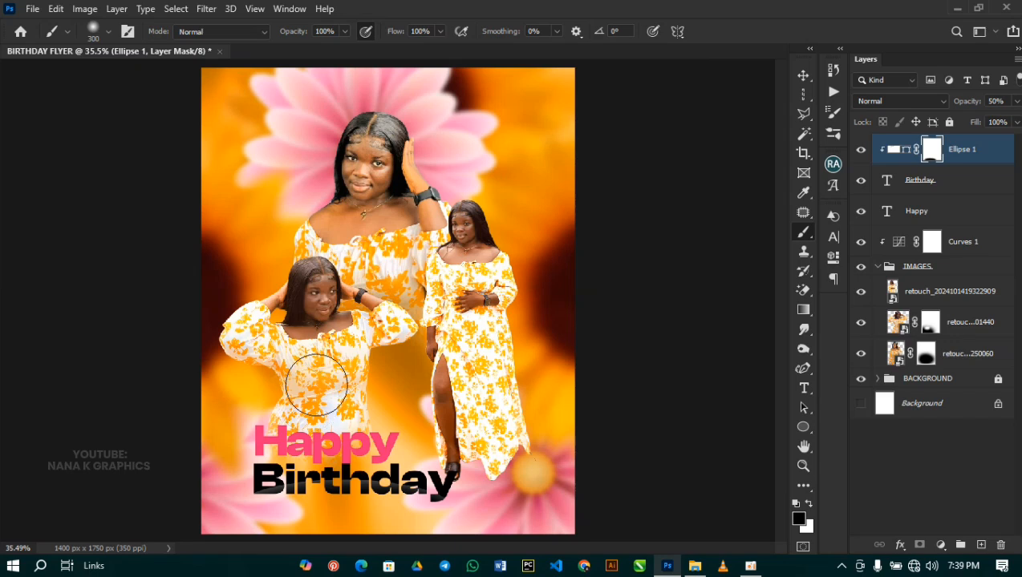
{"action": "key", "text": "v"}
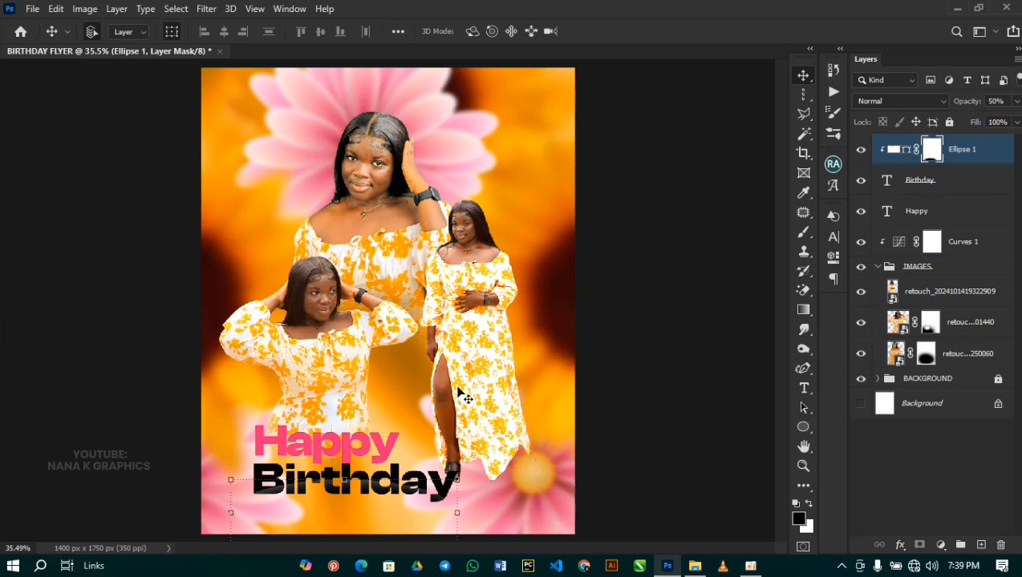
- Set up the Polygon tool with 20 sides and a 20% star indent
{"action": "left_click", "coordinate": [805, 429]}
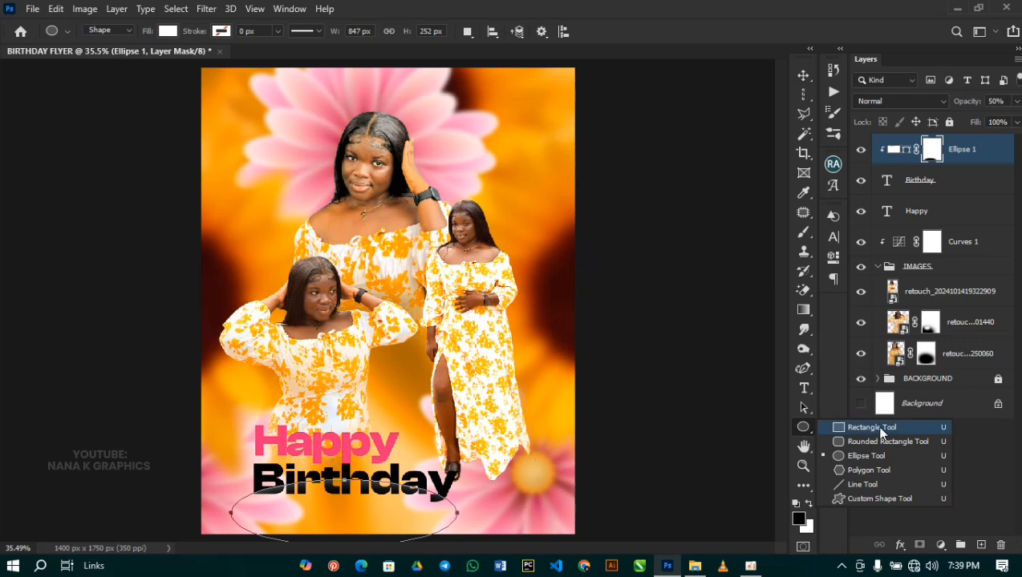
{"action": "left_click", "coordinate": [873, 470]}
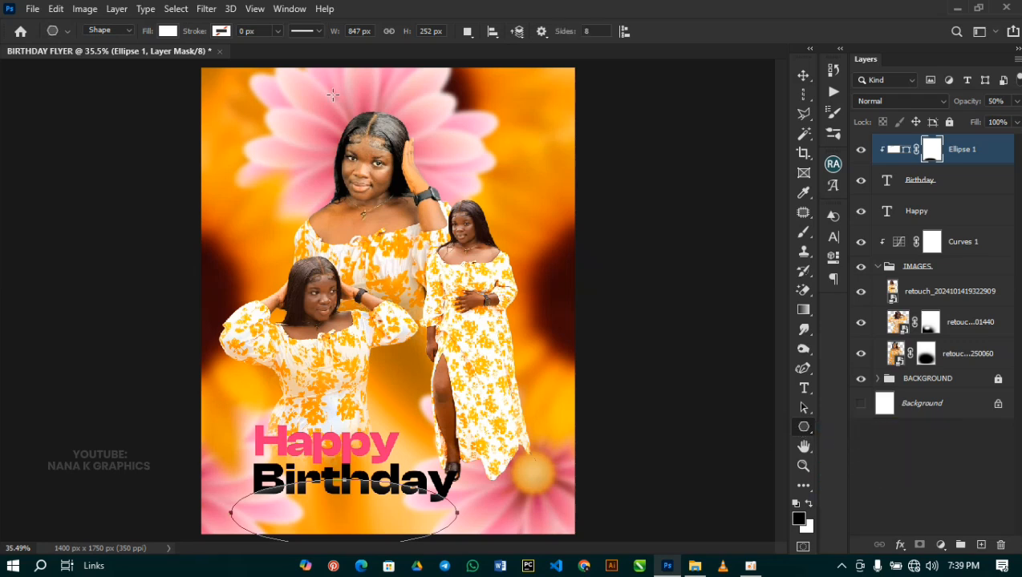
{"action": "left_click", "coordinate": [573, 30]}
{"action": "left_click", "coordinate": [541, 33]}
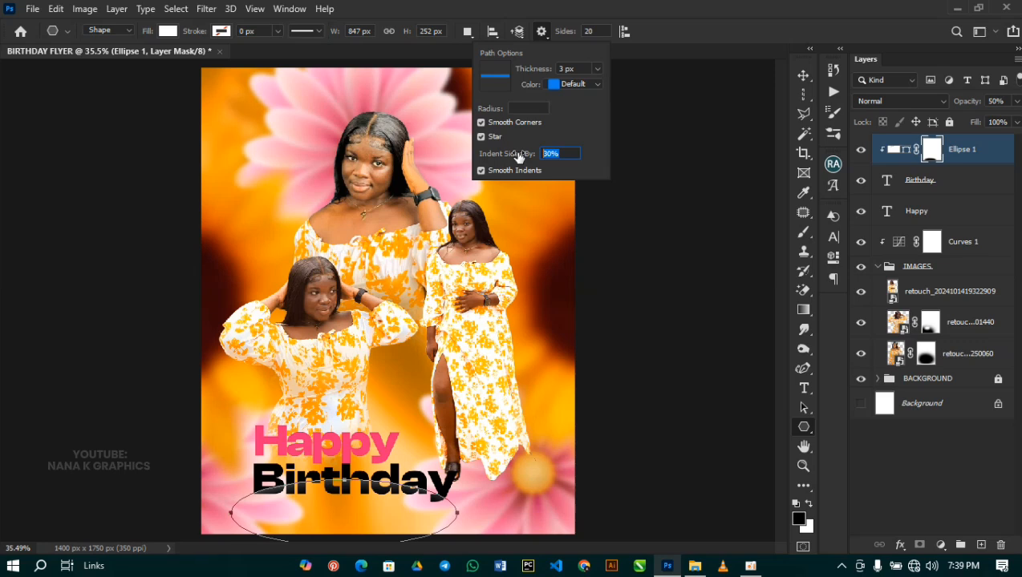
{"action": "key", "text": "Return"}
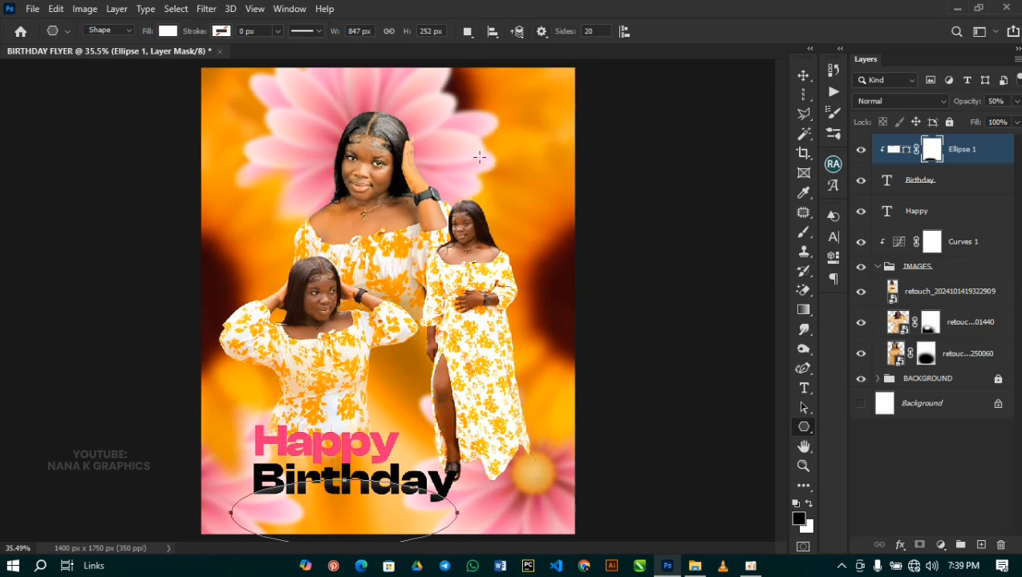
{"action": "left_click", "coordinate": [541, 32]}
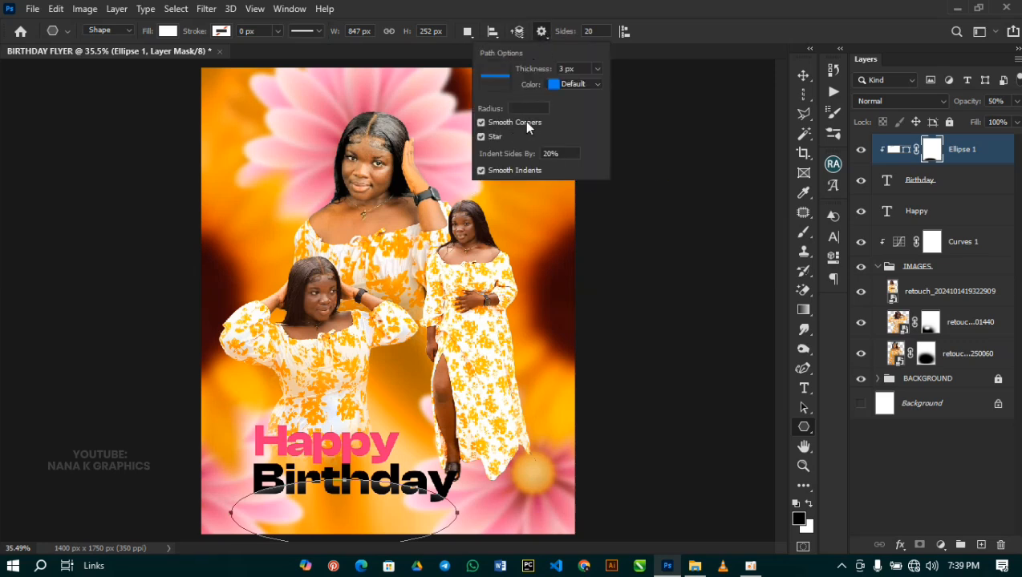
{"action": "left_click", "coordinate": [481, 138]}
{"action": "left_click", "coordinate": [481, 138]}
{"action": "left_click", "coordinate": [517, 11]}
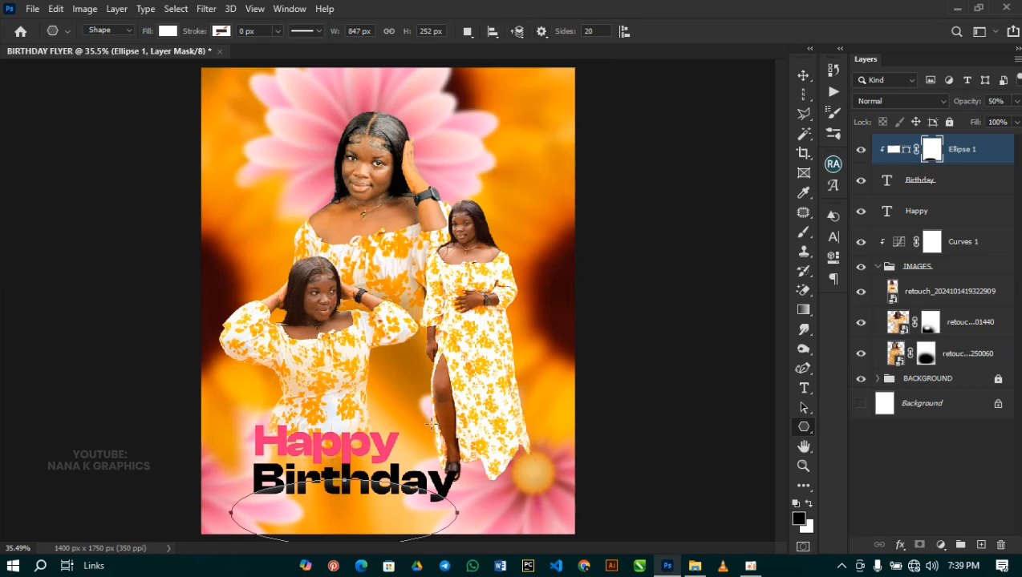
- Draw the white star beside Happy and resize it to about 188 px across
{"action": "left_click_drag", "start_coordinate": [394, 394], "coordinate": [423, 368]}
{"action": "mouse_move", "coordinate": [423, 368]}
{"action": "left_mouse_down"}
{"action": "mouse_move", "coordinate": [389, 391]}
{"action": "mouse_move", "coordinate": [418, 452]}
{"action": "left_mouse_up"}
{"action": "key", "text": "v"}
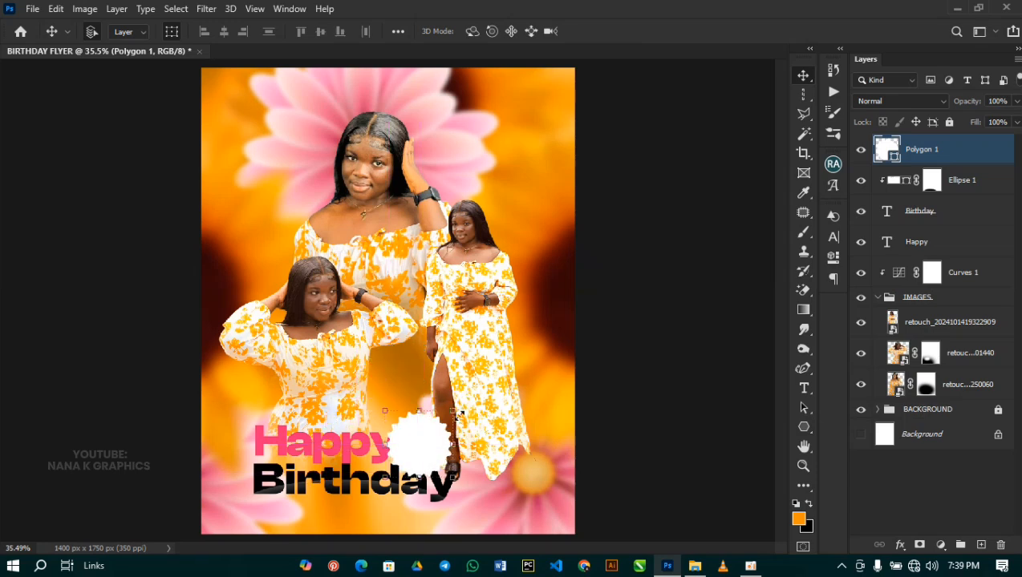
{"action": "left_click_drag", "start_coordinate": [452, 411], "coordinate": [419, 439]}
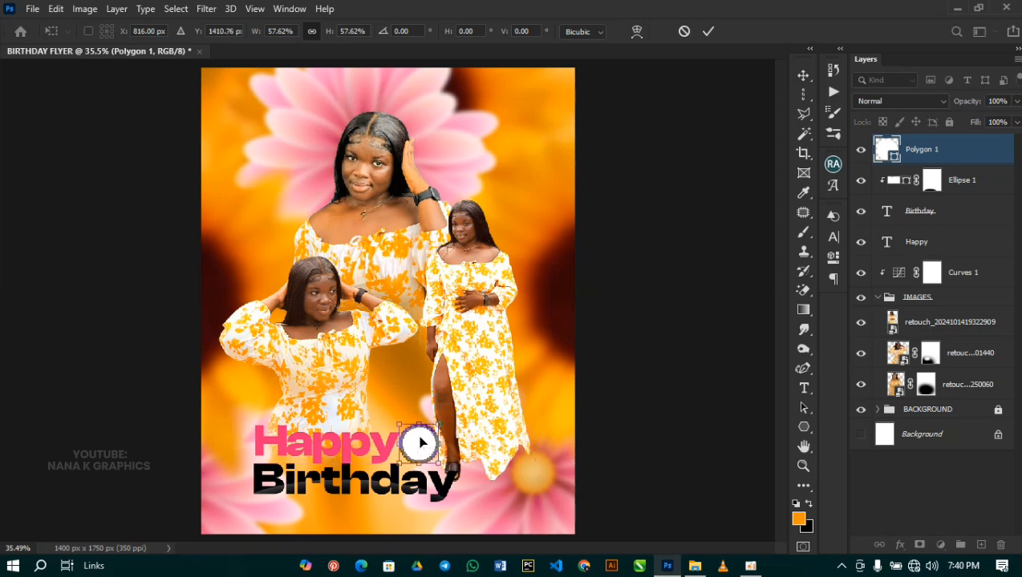
{"action": "key", "text": "Return"}
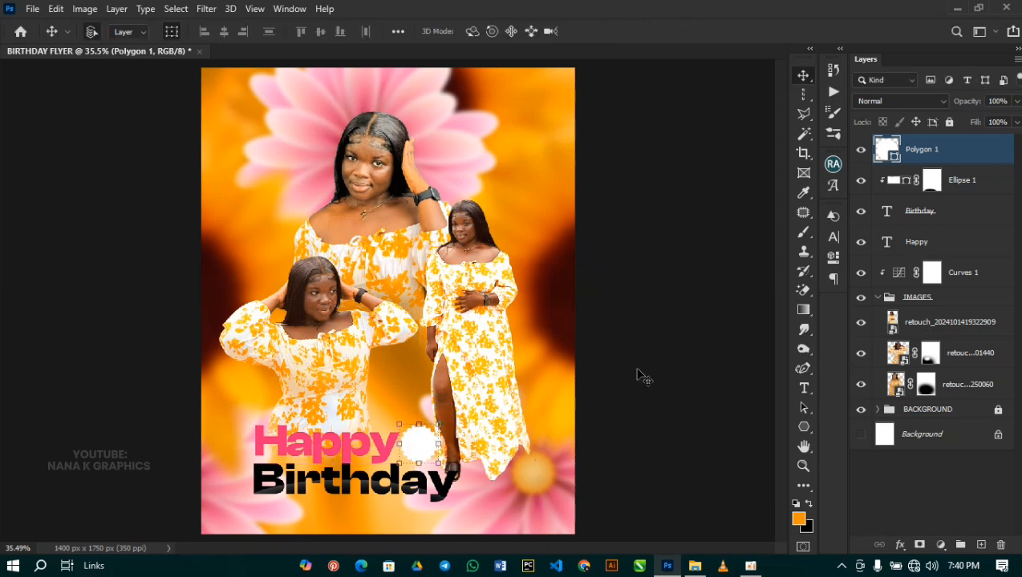
- Add a Gradient Overlay to the star and choose the red gradient preset
{"action": "double_click", "coordinate": [979, 153]}
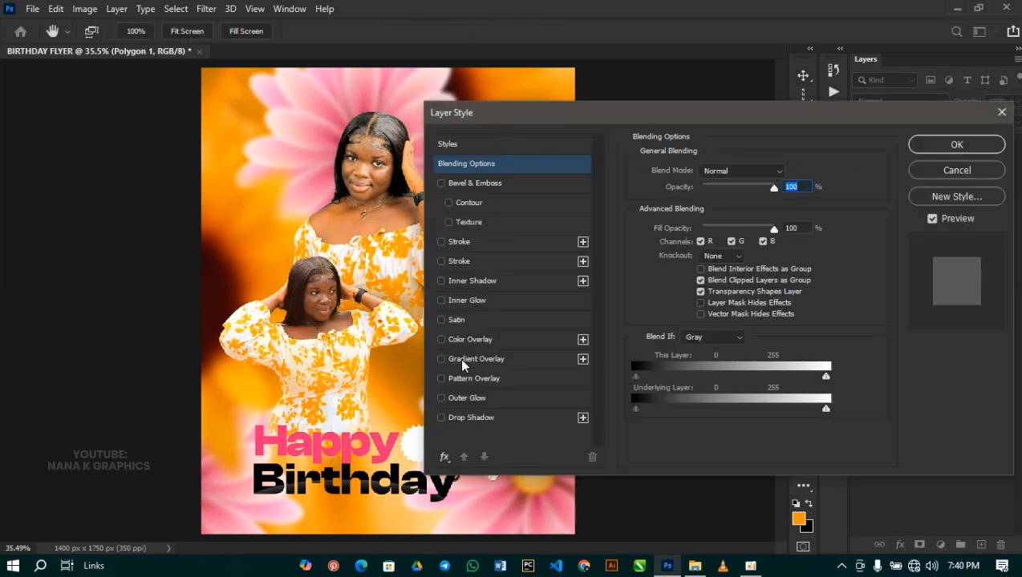
{"action": "left_click", "coordinate": [442, 360]}
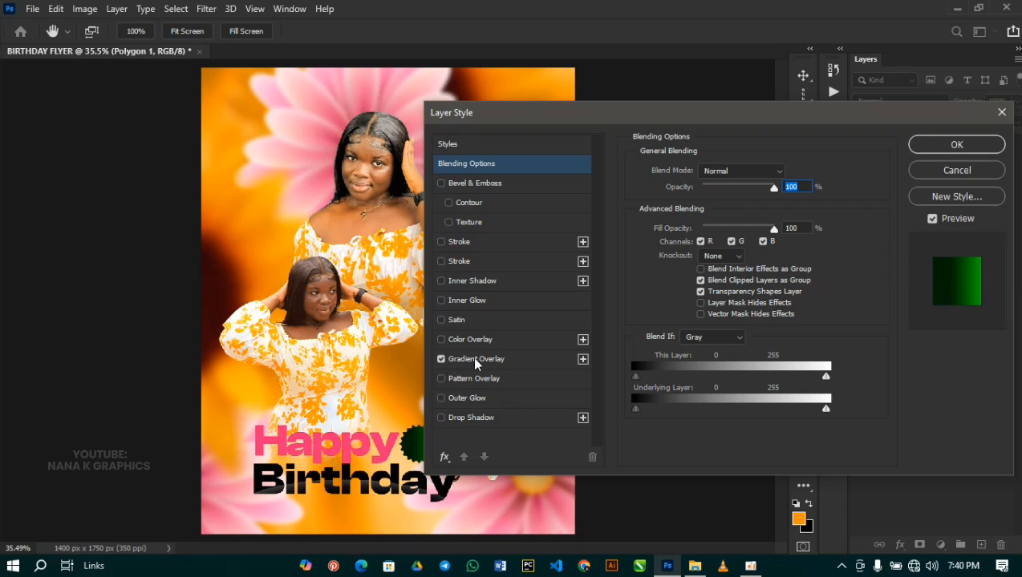
{"action": "left_click", "coordinate": [521, 366]}
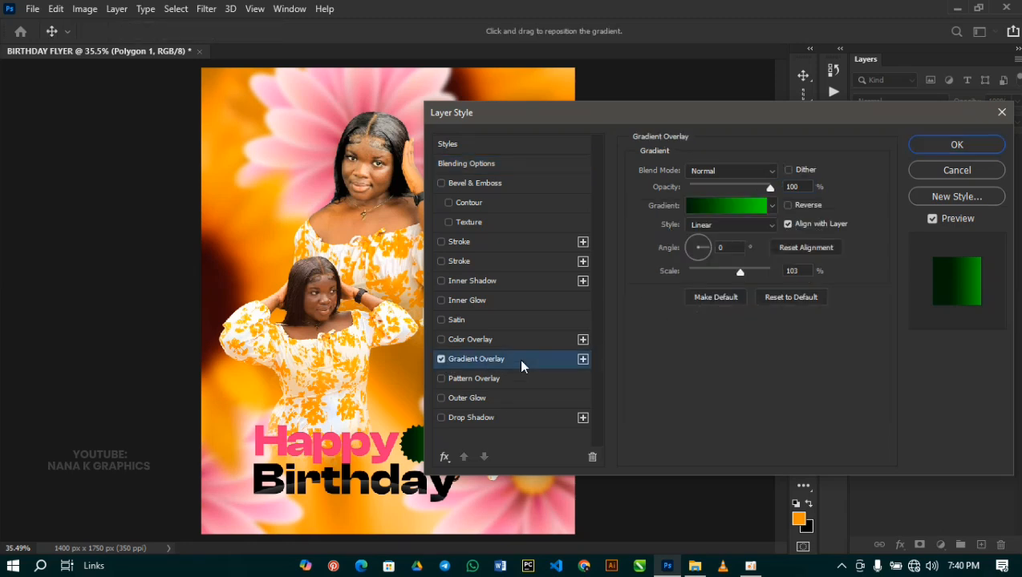
{"action": "left_click", "coordinate": [706, 209]}
{"action": "scroll", "coordinate": [482, 220], "scroll_direction": "down", "scroll_amount": 5}
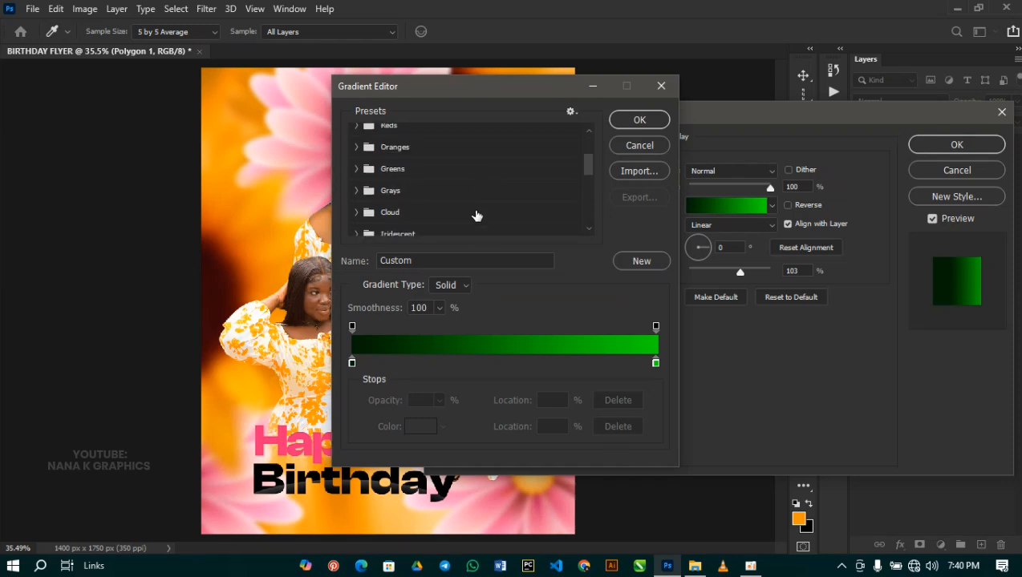
{"action": "scroll", "coordinate": [465, 217], "scroll_direction": "down", "scroll_amount": 10}
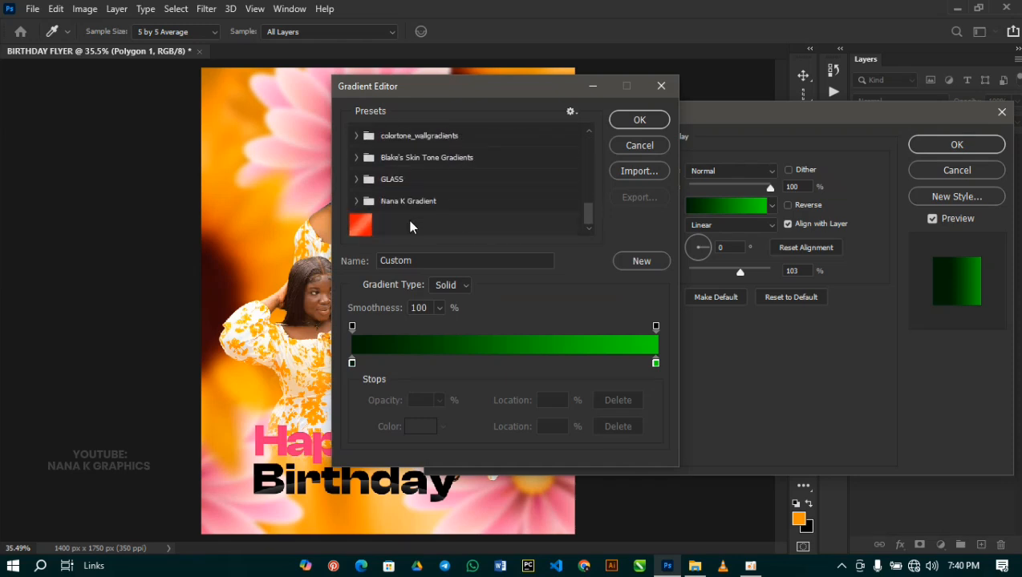
{"action": "left_click", "coordinate": [362, 227]}
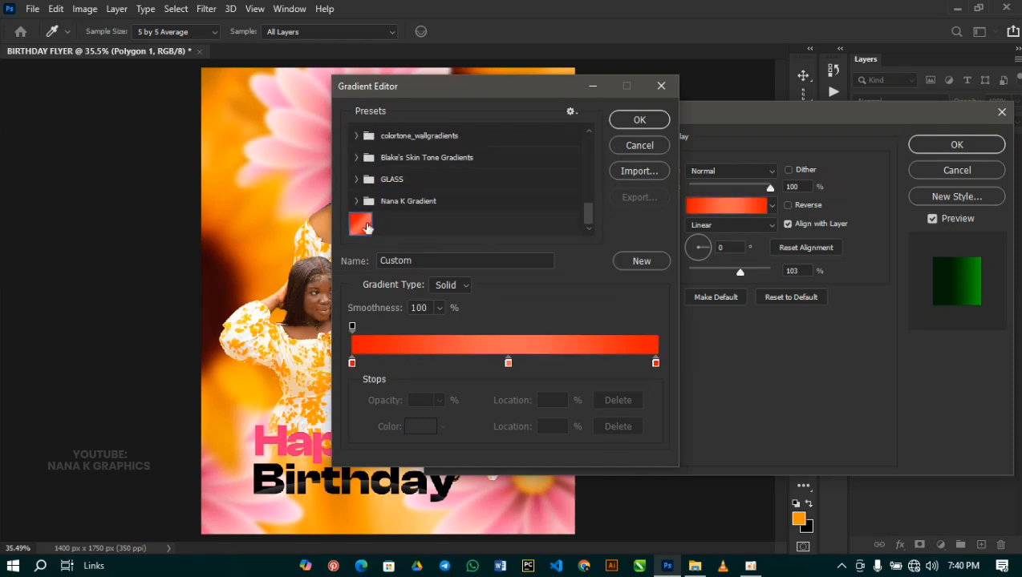
- Set the gradient stops to #e30000 and #ff5858 and confirm the gradient
{"action": "left_click", "coordinate": [352, 364]}
{"action": "left_click", "coordinate": [419, 426]}
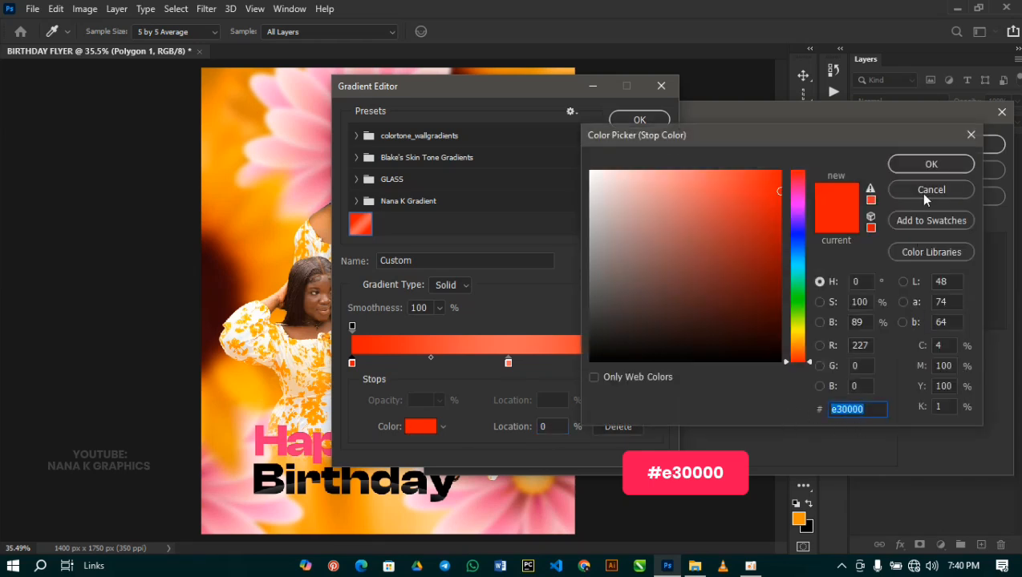
{"action": "left_click", "coordinate": [928, 165]}
{"action": "left_click", "coordinate": [507, 365]}
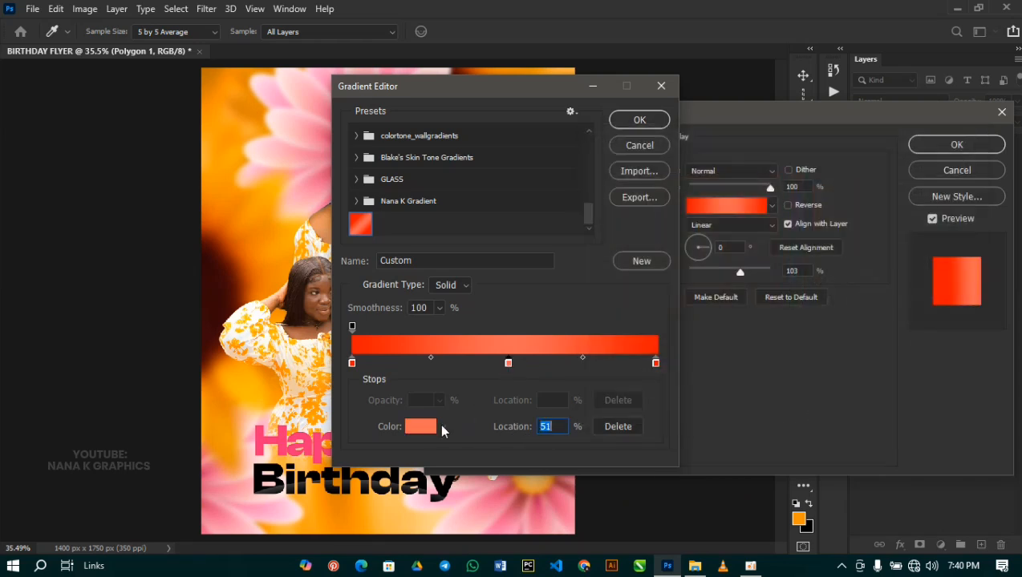
{"action": "left_click", "coordinate": [420, 426]}
{"action": "left_click", "coordinate": [928, 165]}
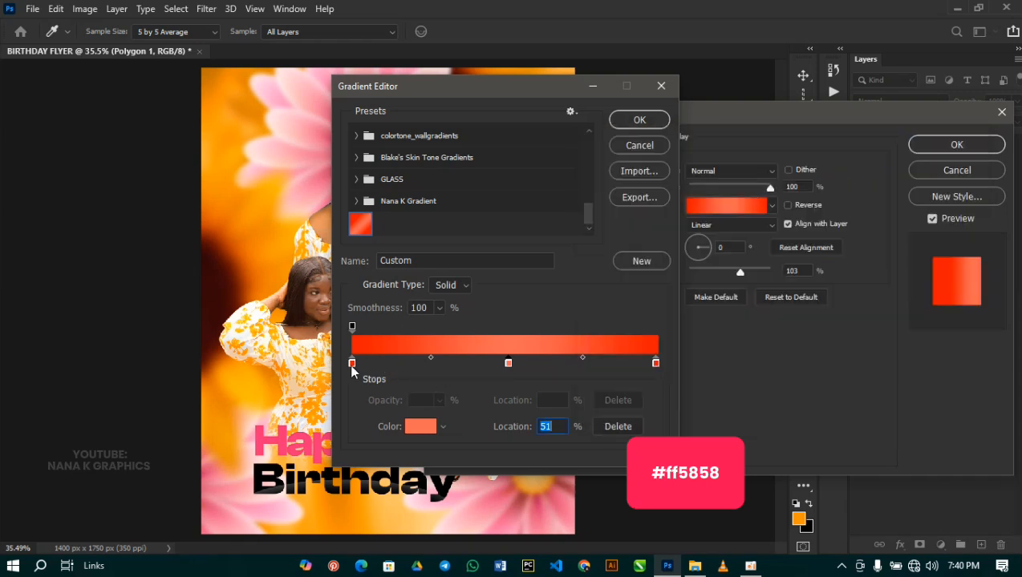
{"action": "left_click", "coordinate": [634, 122]}
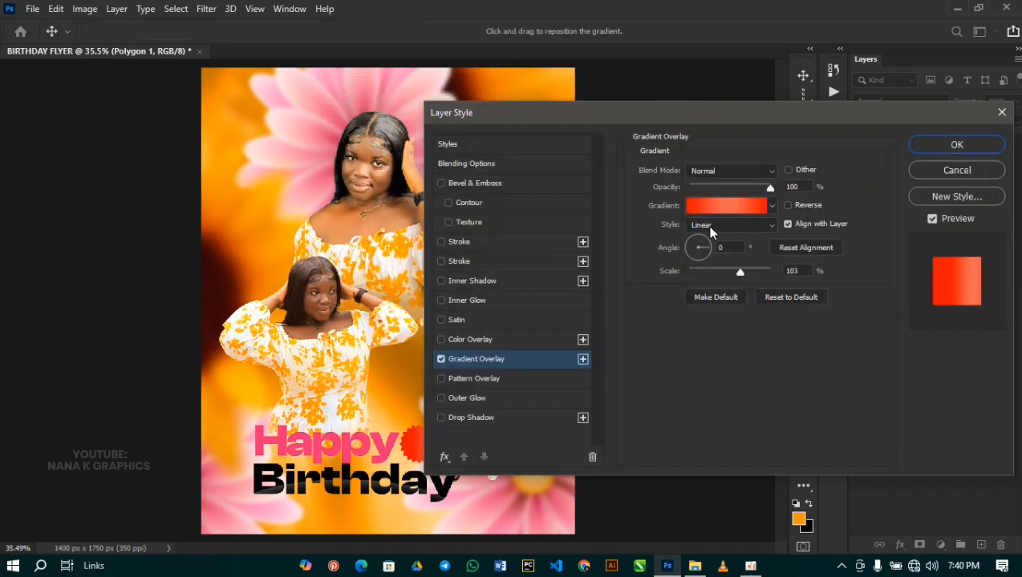
- Make the gradient overlay Reflected with a 135° angle and 70% scale
{"action": "left_click", "coordinate": [704, 231]}
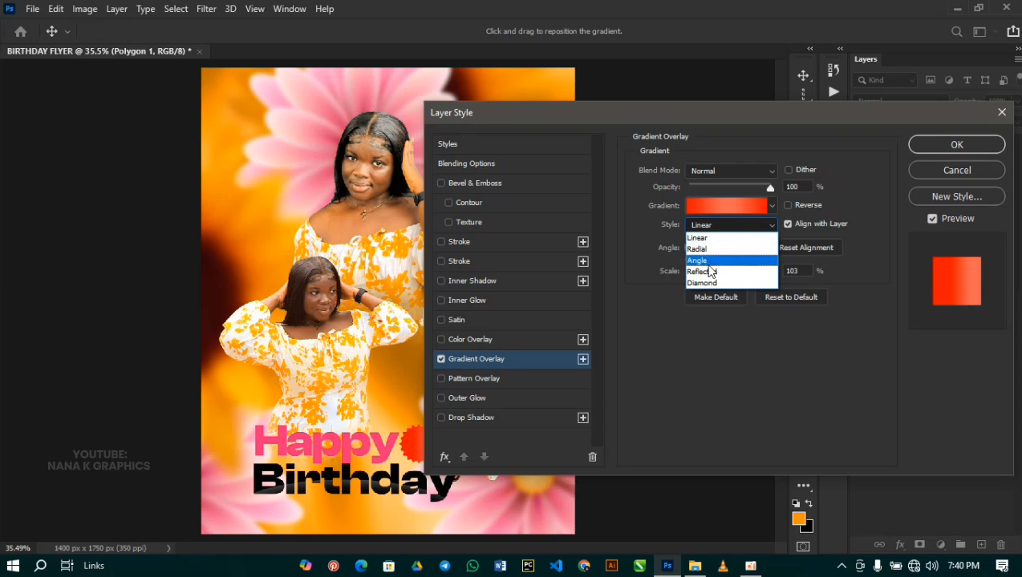
{"action": "left_click", "coordinate": [707, 267]}
{"action": "left_click", "coordinate": [735, 249]}
{"action": "type", "text": "135"}
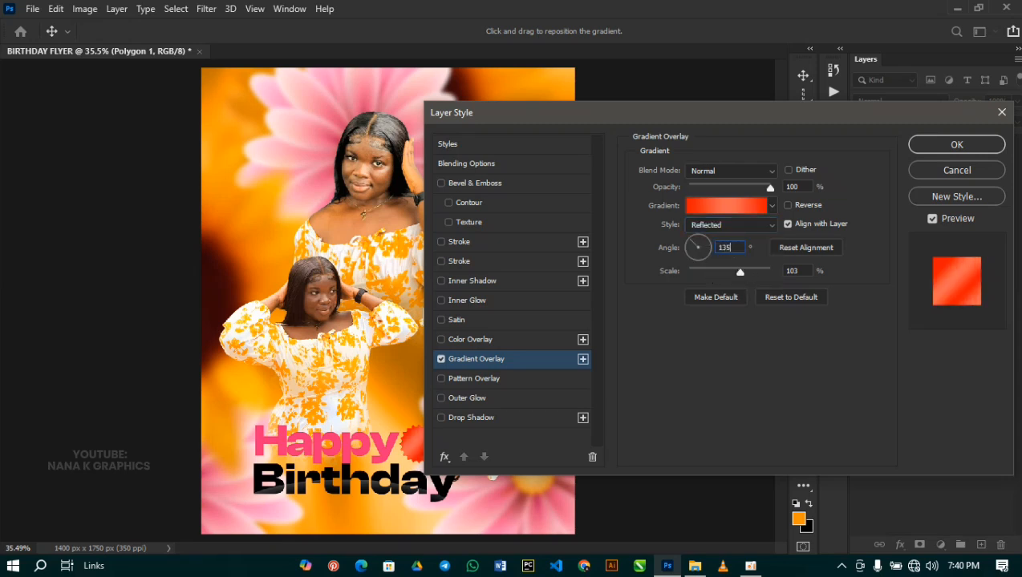
{"action": "left_click", "coordinate": [806, 271]}
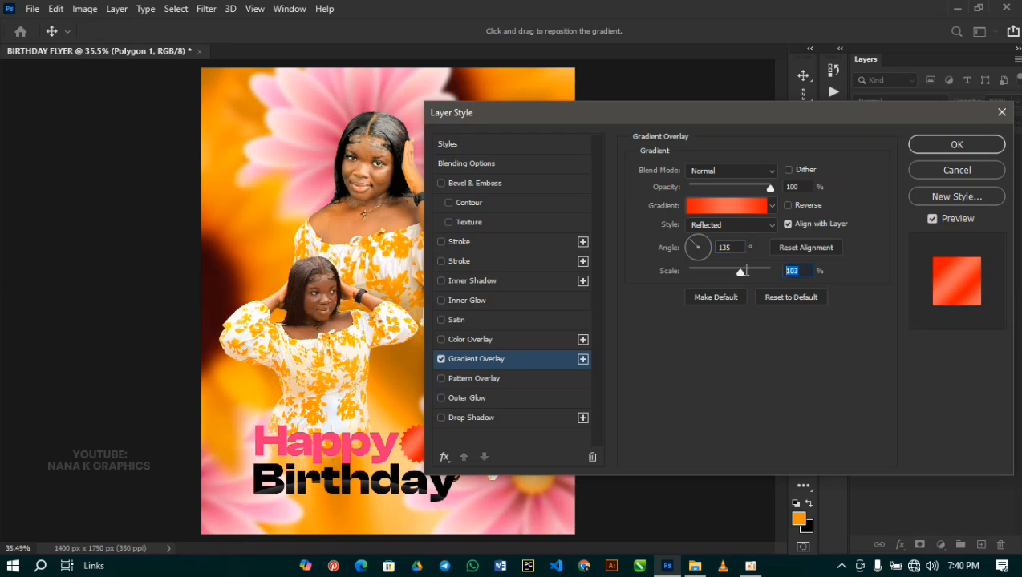
{"action": "type", "text": "70"}
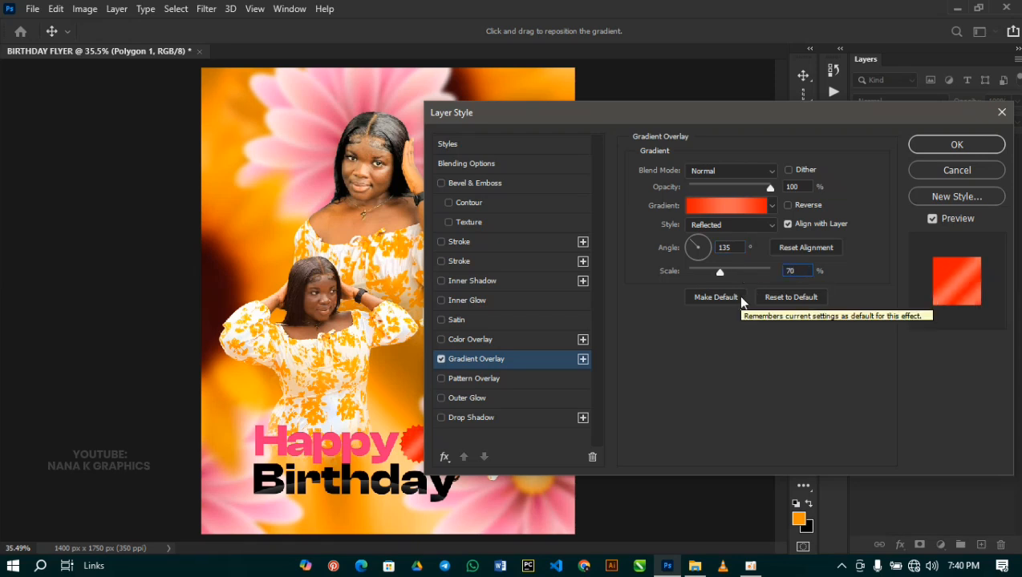
{"action": "left_click_drag", "start_coordinate": [522, 112], "coordinate": [632, 114]}
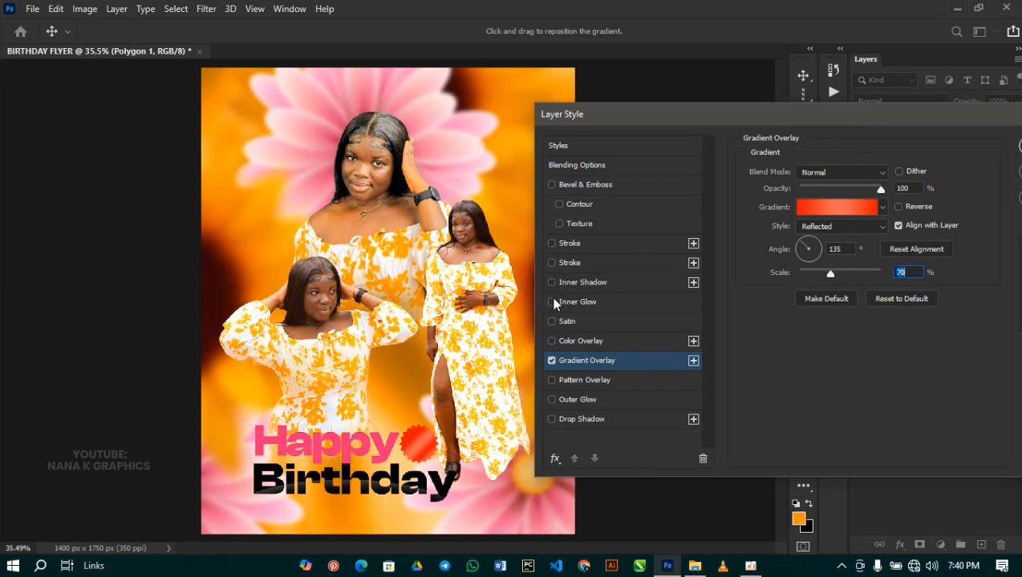
- Give the red badge an Inner Glow with 23% opacity, 14% choke and 27 px size, and apply it
{"action": "left_click", "coordinate": [582, 301]}
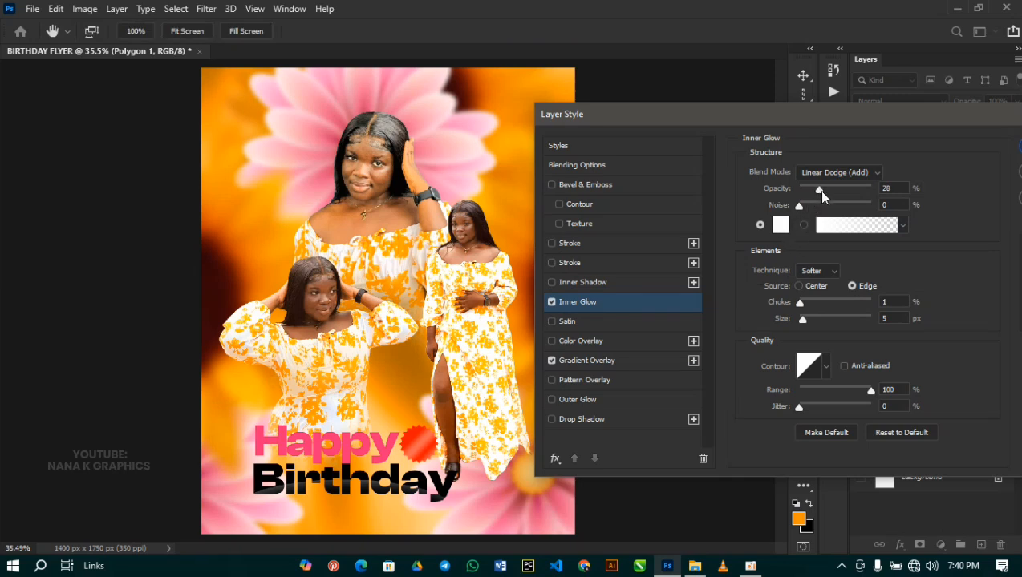
{"action": "left_click_drag", "start_coordinate": [818, 190], "coordinate": [814, 190]}
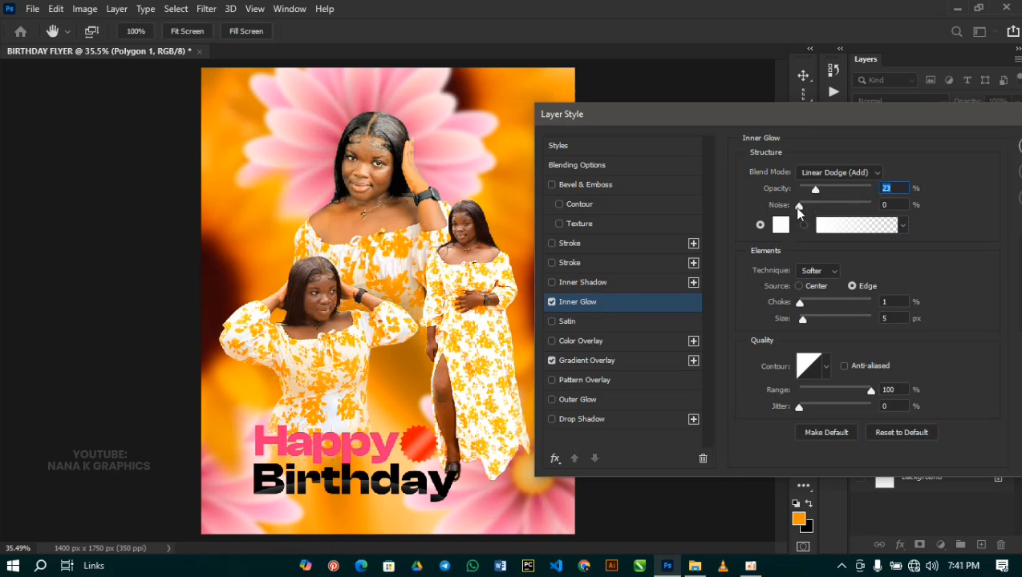
{"action": "left_click_drag", "start_coordinate": [799, 303], "coordinate": [812, 324]}
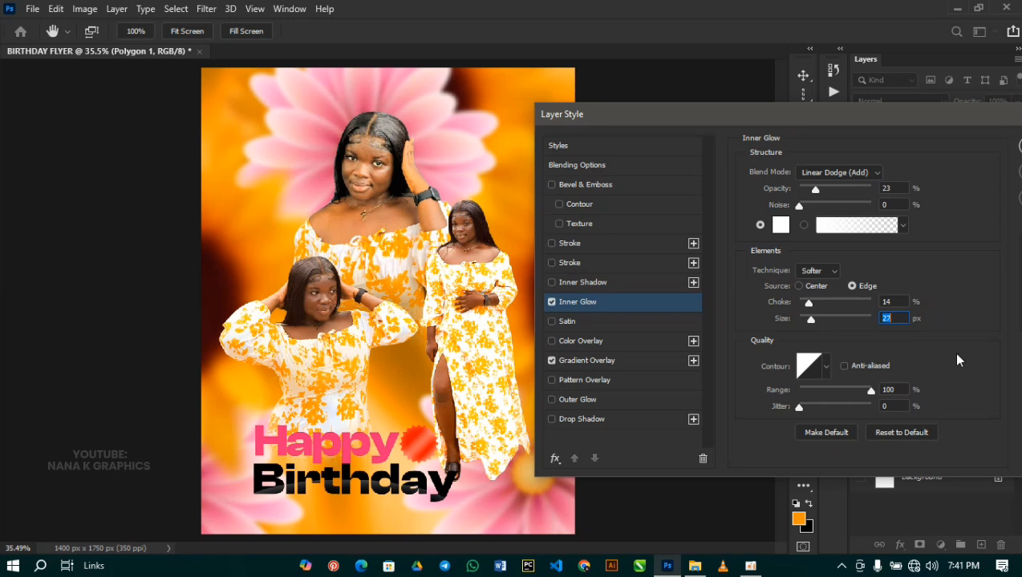
{"action": "left_click_drag", "start_coordinate": [847, 118], "coordinate": [676, 124]}
{"action": "left_click", "coordinate": [864, 153]}
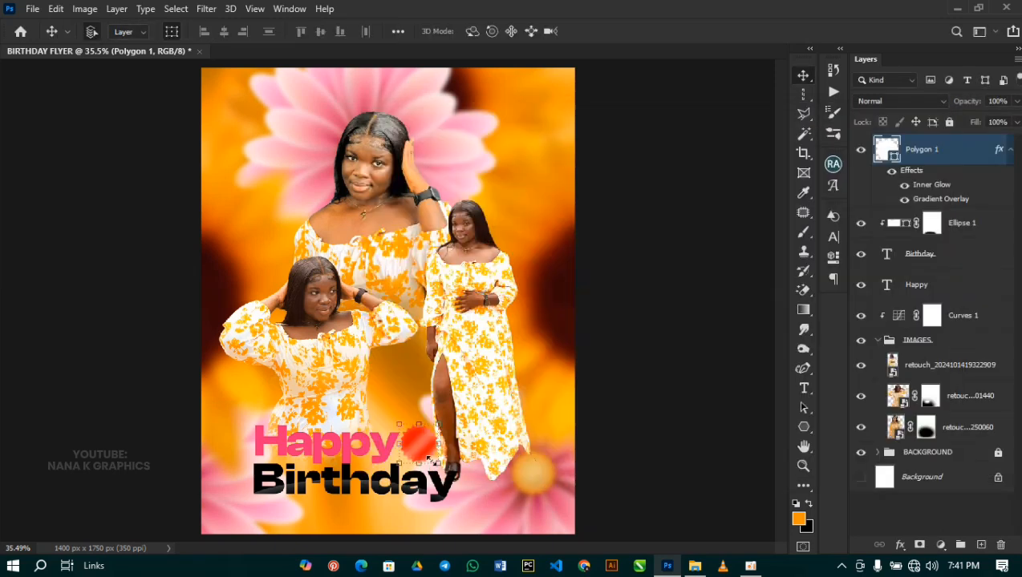
- Zoom in and add a new text layer reading 'Oct 15' at the red badge
{"action": "scroll", "coordinate": [427, 464], "scroll_direction": "up", "scroll_amount": 2}
{"action": "scroll", "coordinate": [428, 464], "scroll_direction": "up", "scroll_amount": 4}
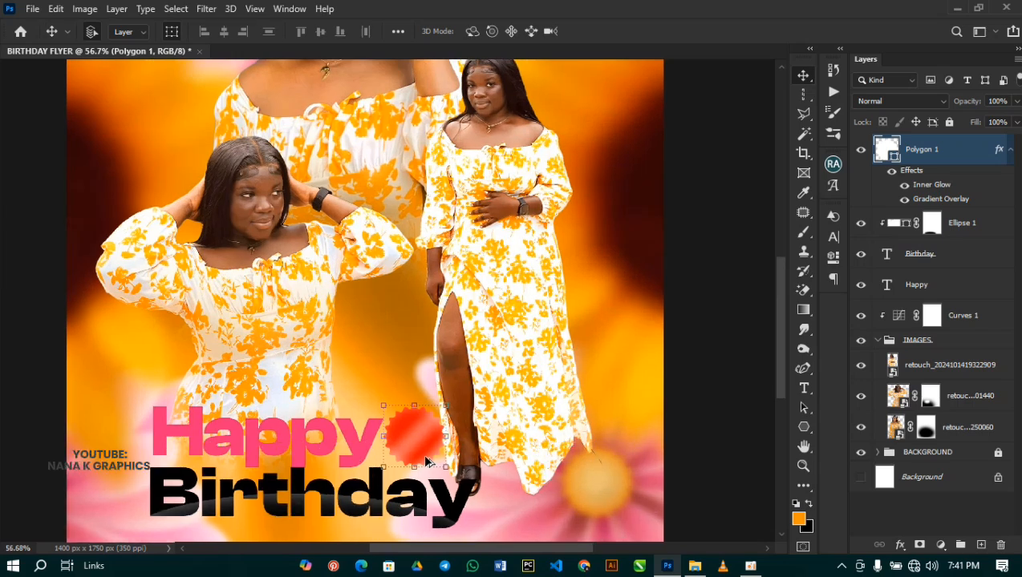
{"action": "left_click_drag", "start_coordinate": [335, 443], "coordinate": [305, 383]}
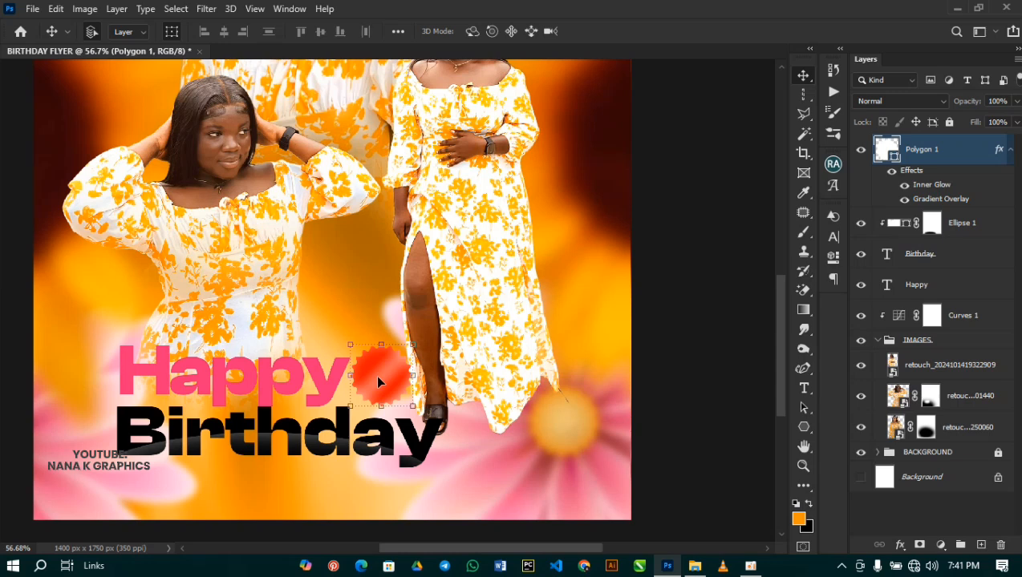
{"action": "left_click", "coordinate": [804, 389]}
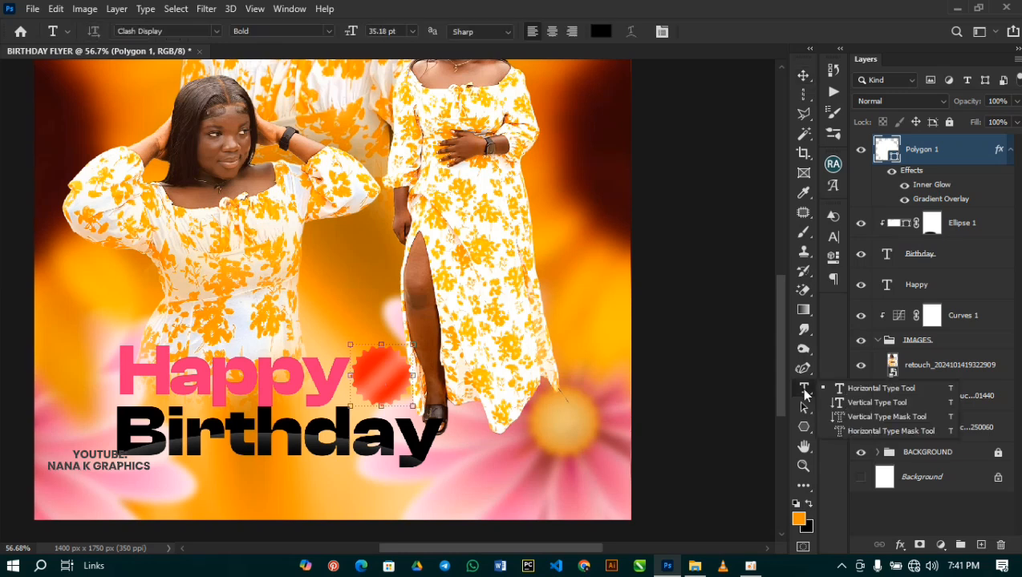
{"action": "left_click", "coordinate": [382, 374]}
{"action": "left_click", "coordinate": [382, 374]}
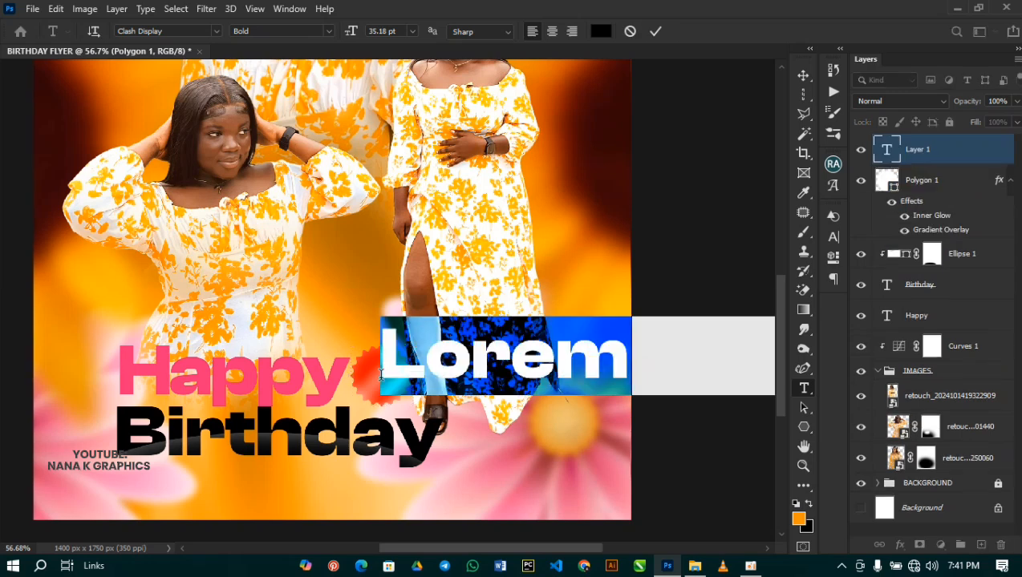
{"action": "type", "text": "Oct "}
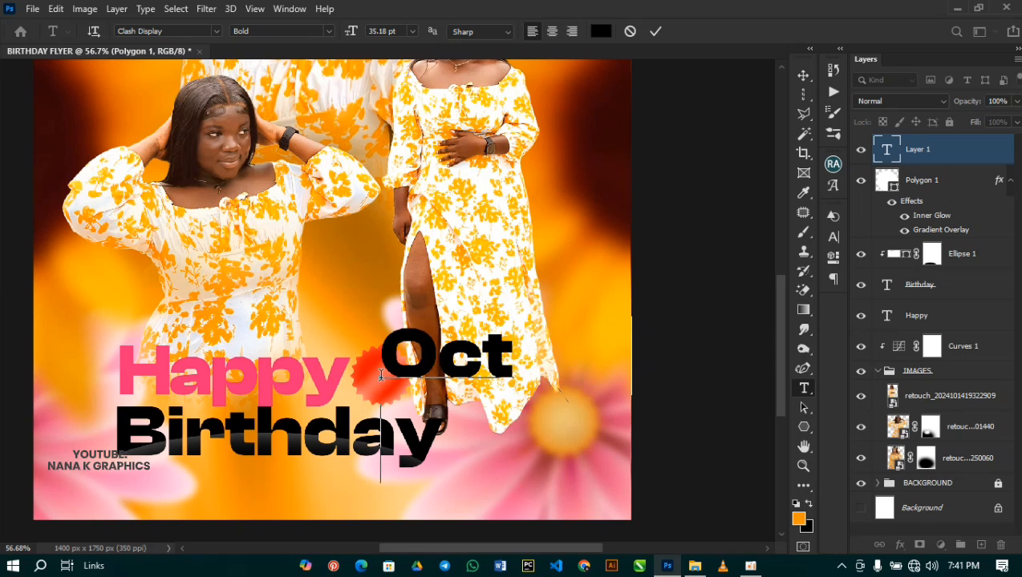
{"action": "type", "text": "15"}
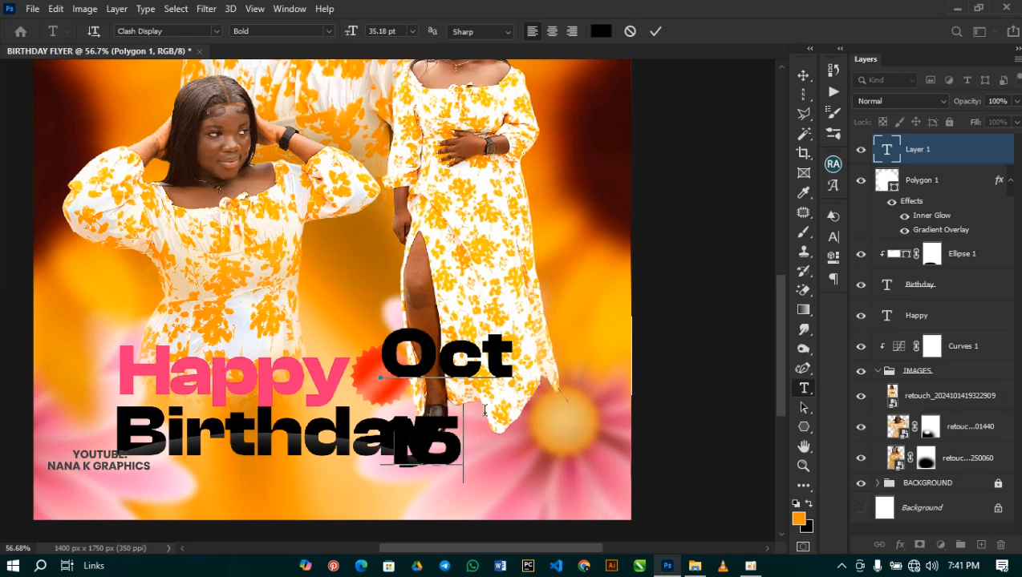
- Move the Oct 15 text up clear of Birthday, centre its lines, and show character settings
{"action": "left_click_drag", "start_coordinate": [536, 422], "coordinate": [539, 351]}
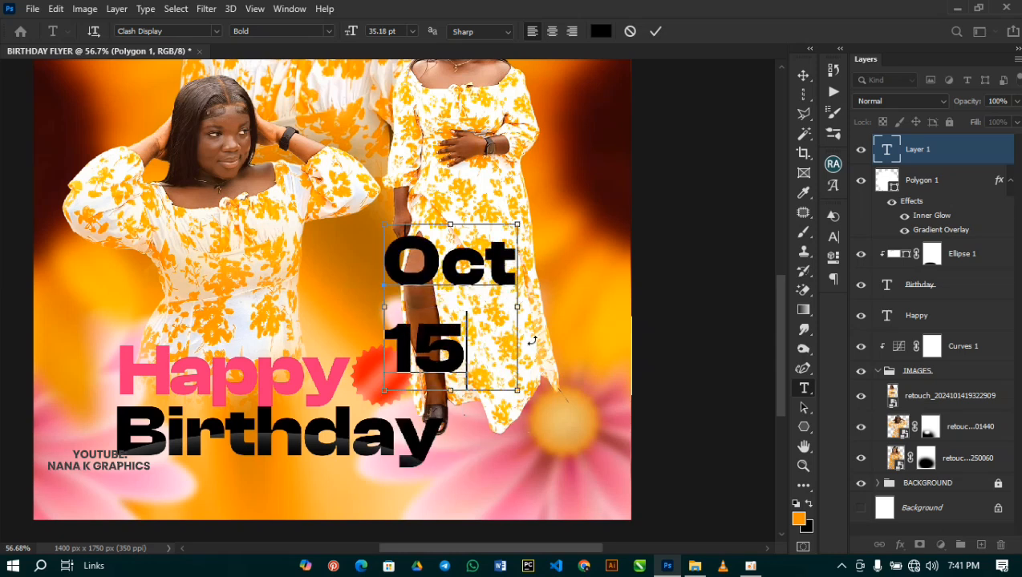
{"action": "key", "text": "ctrl+a"}
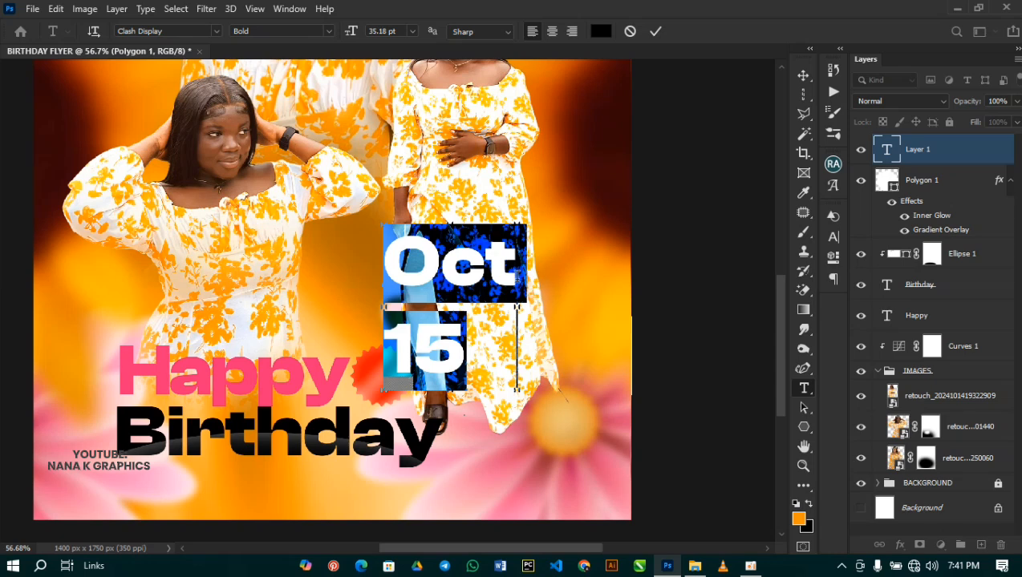
{"action": "left_click", "coordinate": [552, 32]}
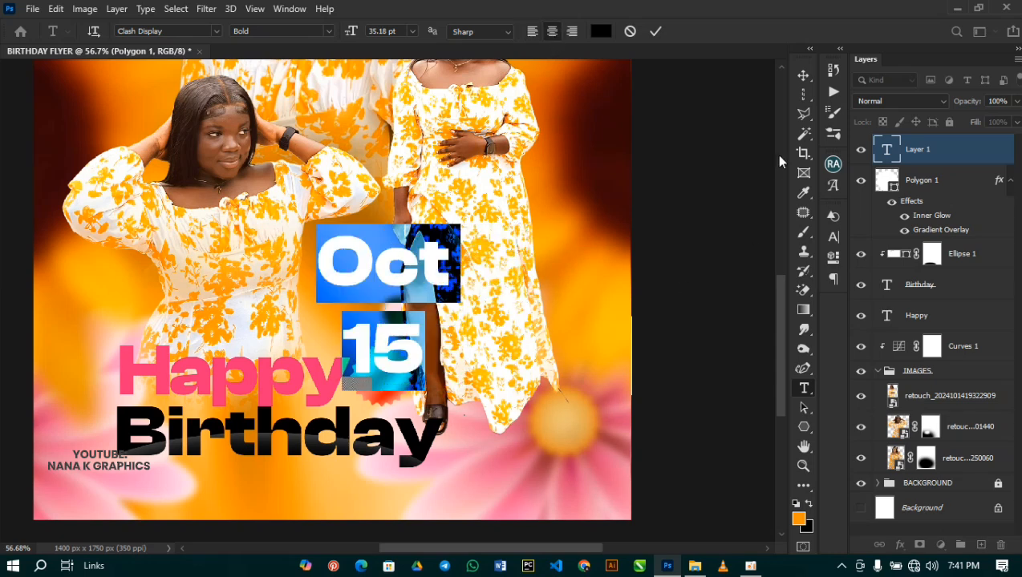
{"action": "left_click", "coordinate": [833, 239]}
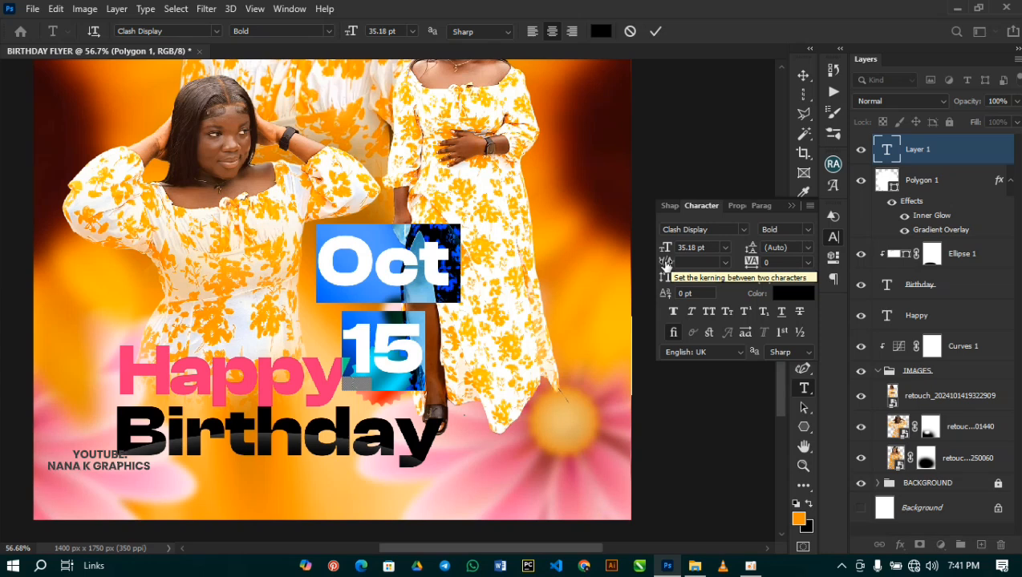
- Try 14, 16 and 20 pt line spacing on the Oct 15 text
{"action": "left_click", "coordinate": [808, 249]}
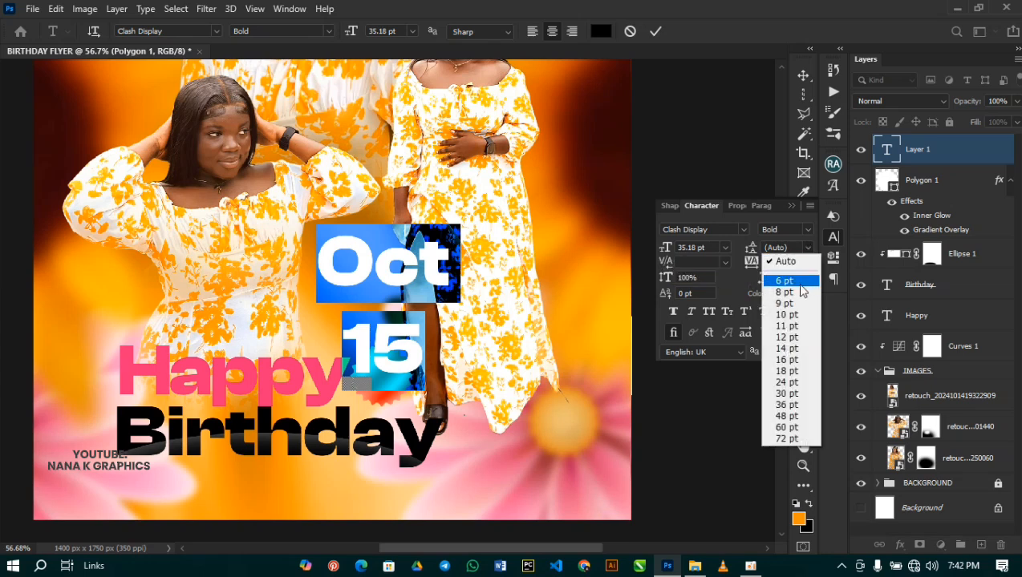
{"action": "left_click", "coordinate": [790, 349]}
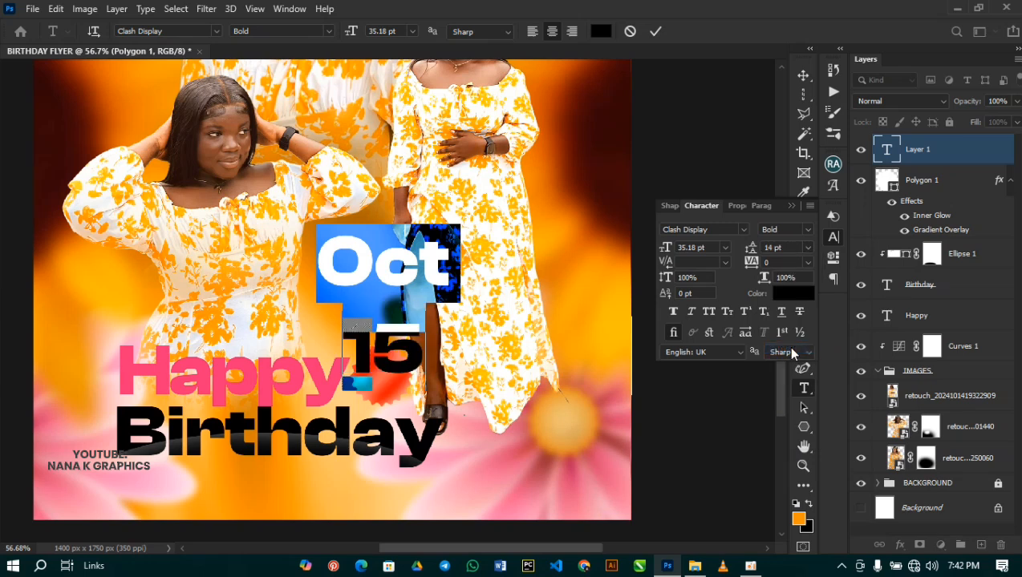
{"action": "left_click", "coordinate": [808, 249]}
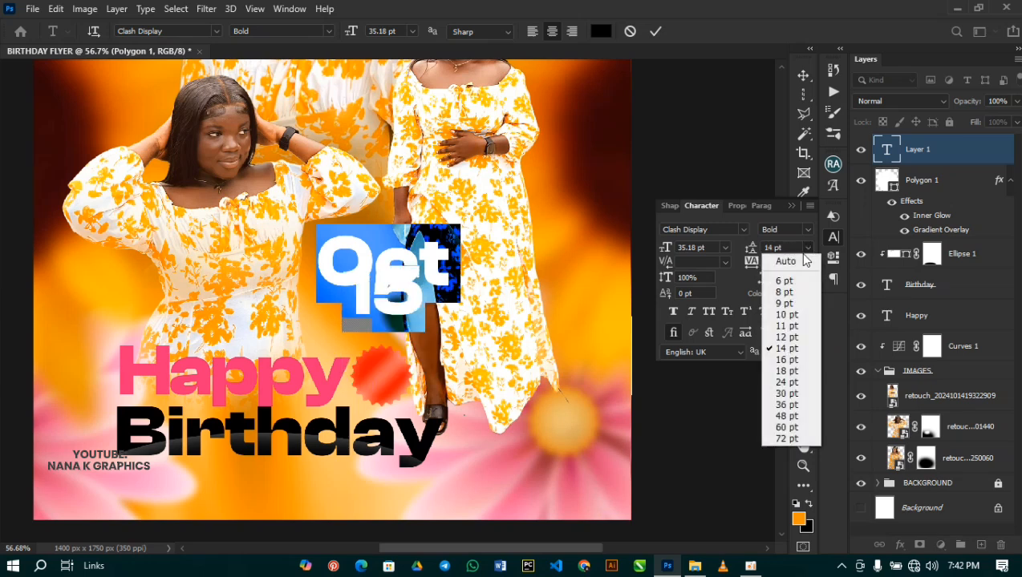
{"action": "left_click", "coordinate": [785, 358]}
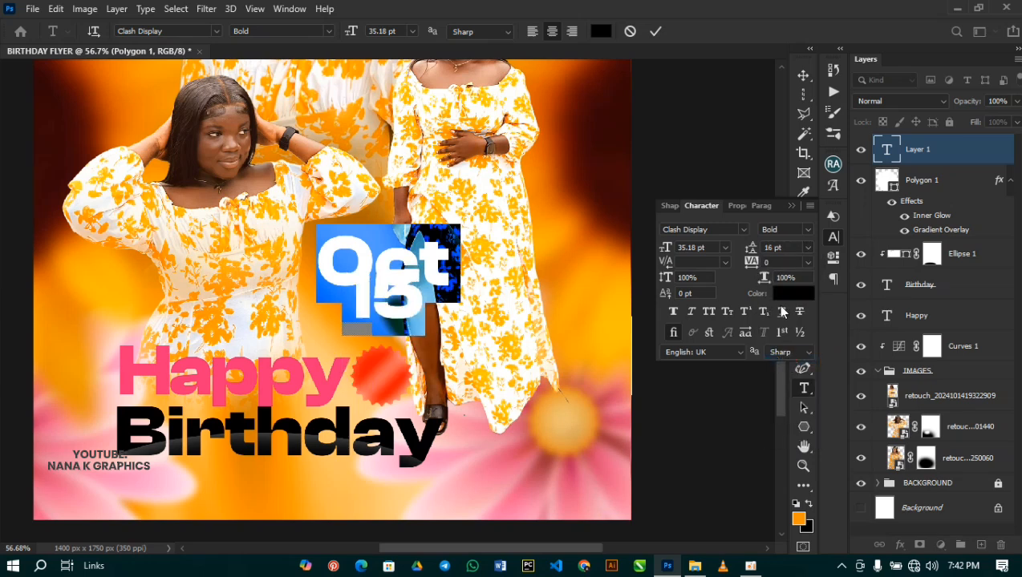
{"action": "left_click", "coordinate": [772, 248]}
{"action": "type", "text": "20"}
{"action": "key", "text": "Return"}
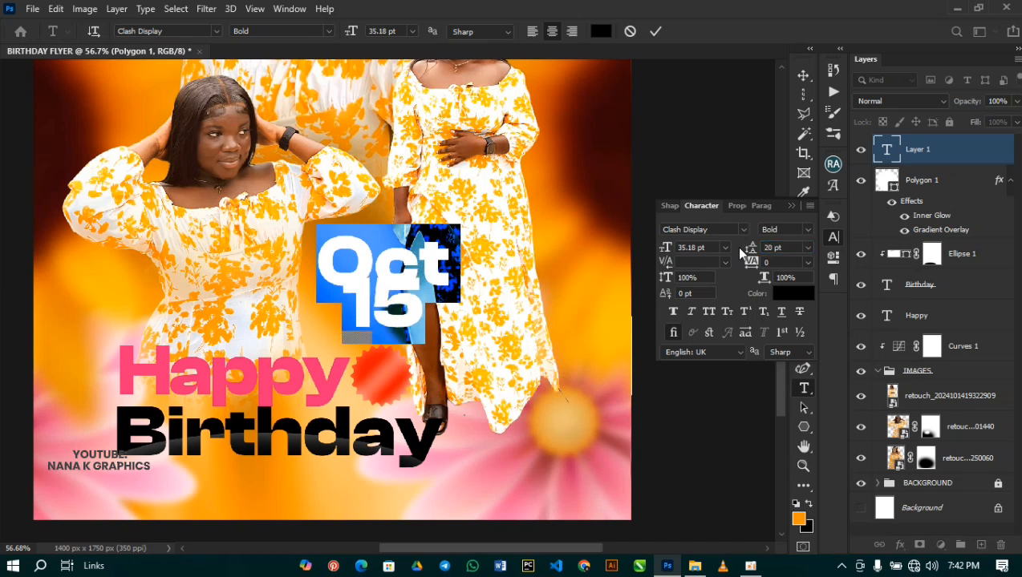
- Try 24 and 30 pt, then settle on 26 pt leading and commit the text
{"action": "left_click", "coordinate": [807, 249]}
{"action": "left_click", "coordinate": [793, 385]}
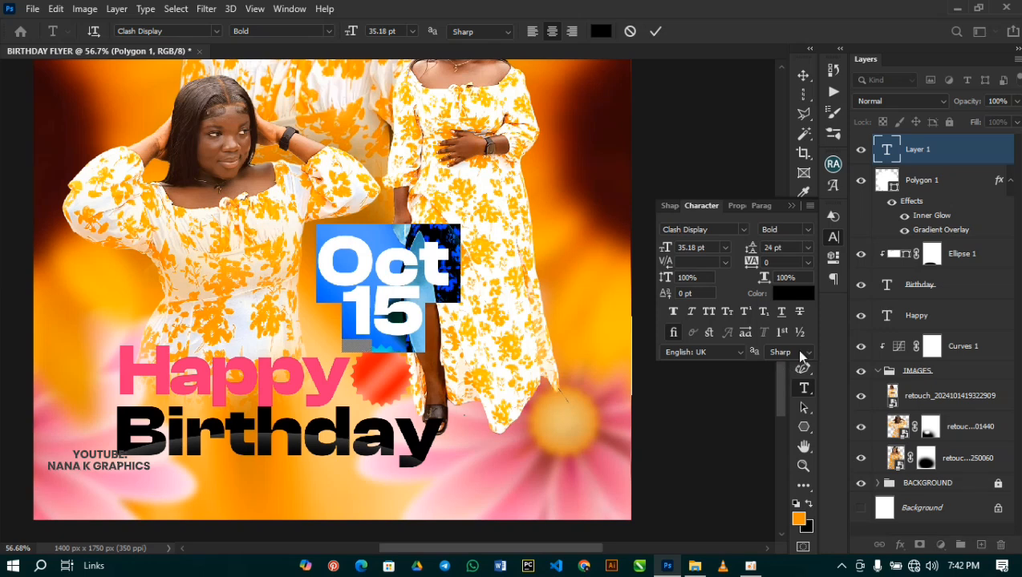
{"action": "left_click", "coordinate": [807, 248]}
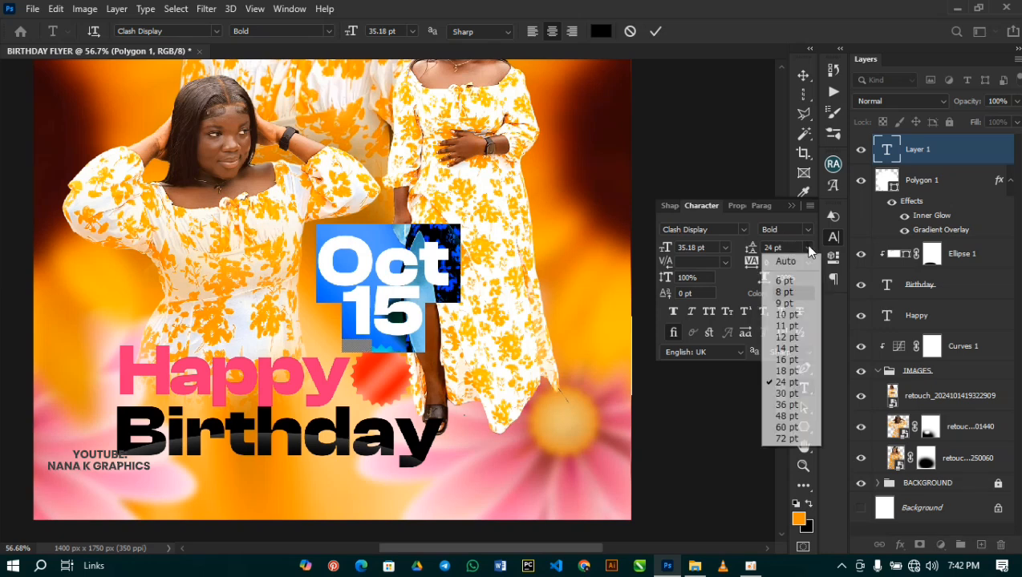
{"action": "left_click", "coordinate": [789, 391]}
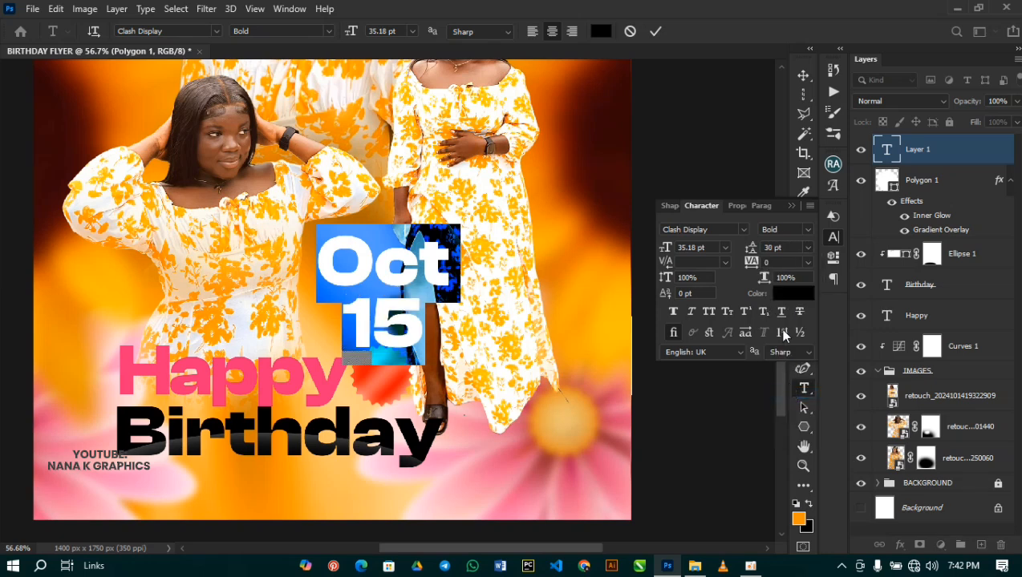
{"action": "left_click_drag", "start_coordinate": [784, 248], "coordinate": [739, 247]}
{"action": "type", "text": "26"}
{"action": "key", "text": "Return"}
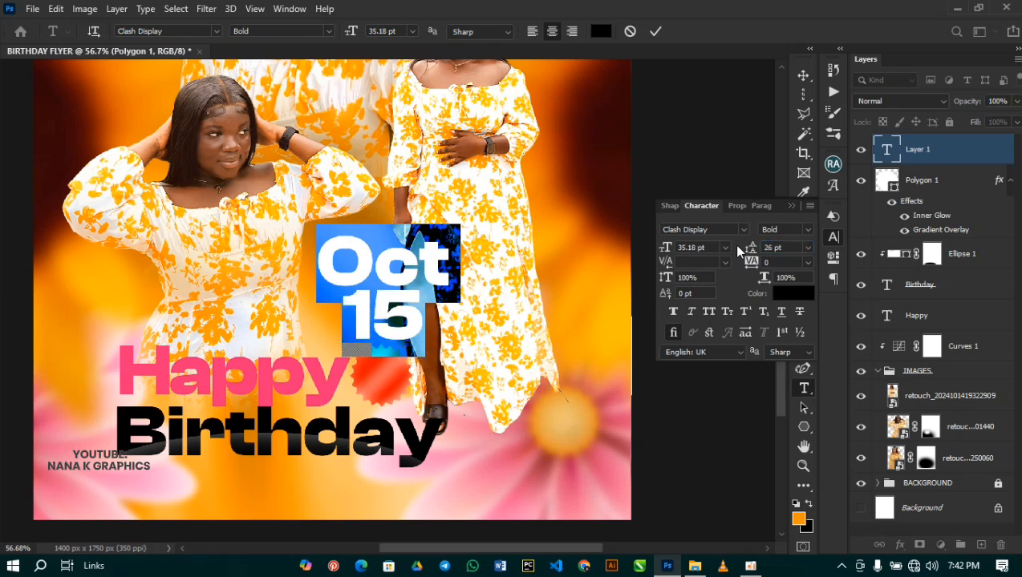
{"action": "left_click", "coordinate": [655, 31]}
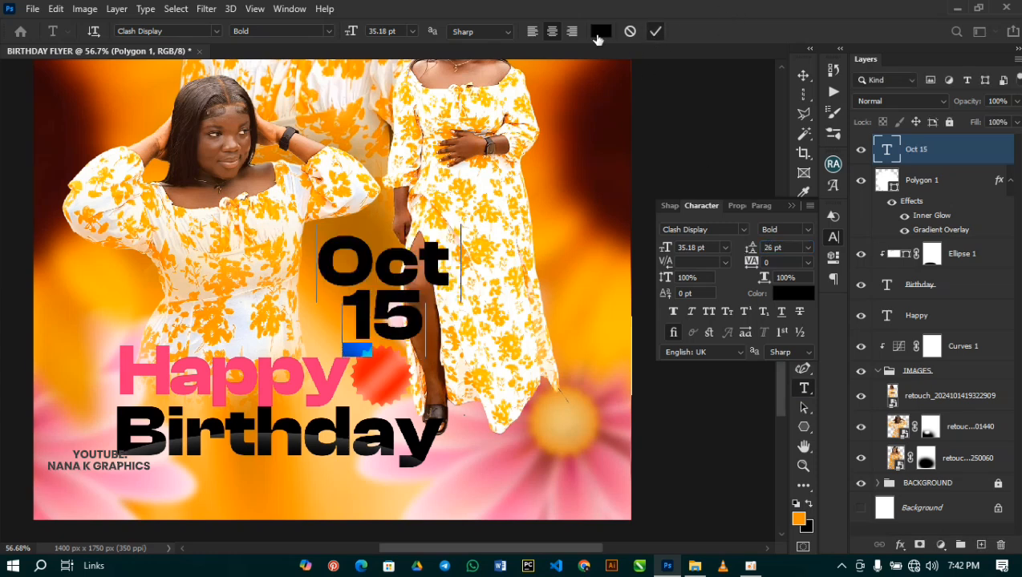
- Make the Oct 15 text white (#ffffff)
{"action": "left_click", "coordinate": [792, 293]}
{"action": "type", "text": "ffffff"}
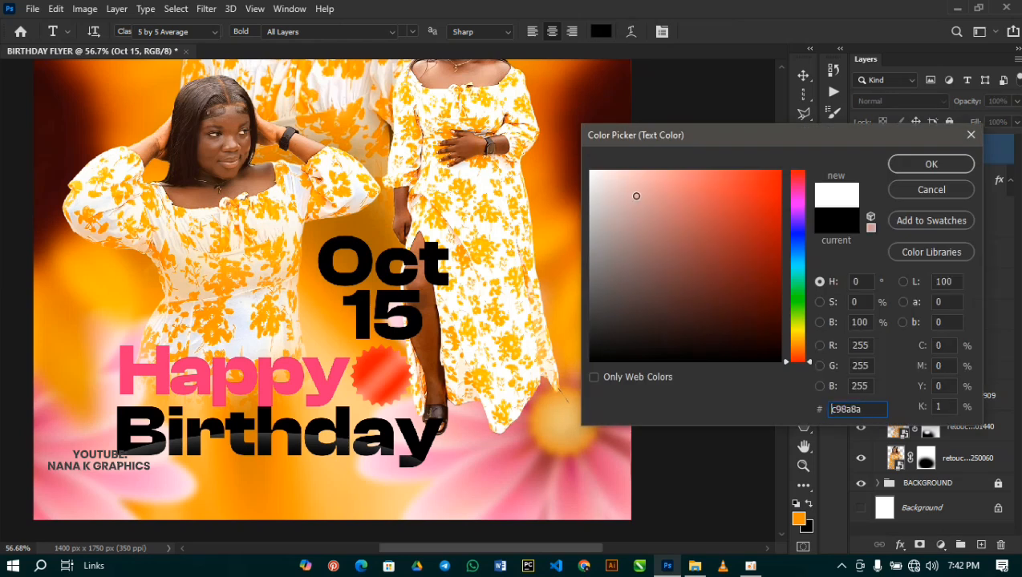
{"action": "key", "text": "Return"}
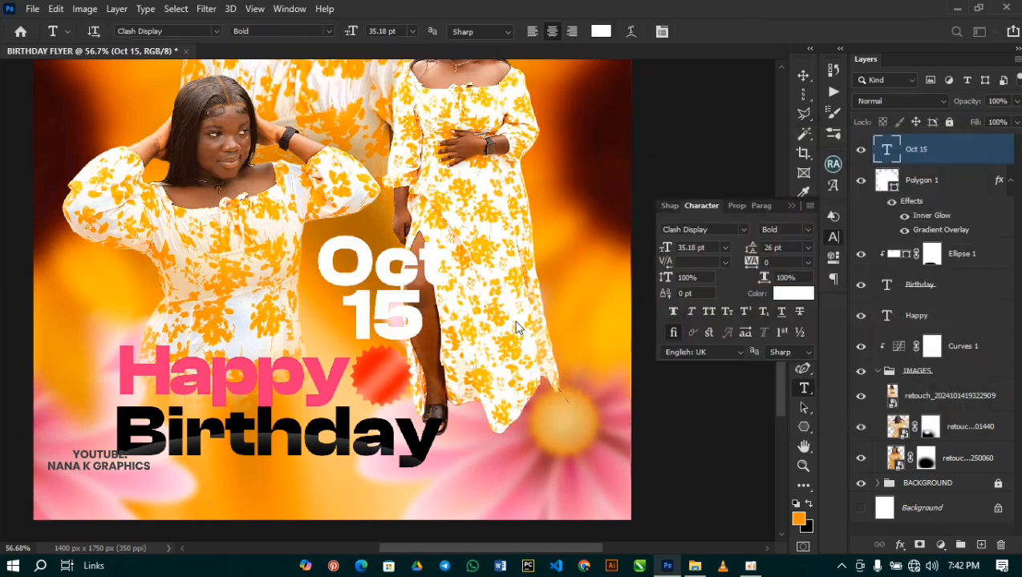
- Scale the Oct 15 text to about half size onto the red starburst, then fit the flyer on screen
{"action": "key", "text": "v"}
{"action": "left_click_drag", "start_coordinate": [450, 236], "coordinate": [382, 379]}
{"action": "key", "text": "Return"}
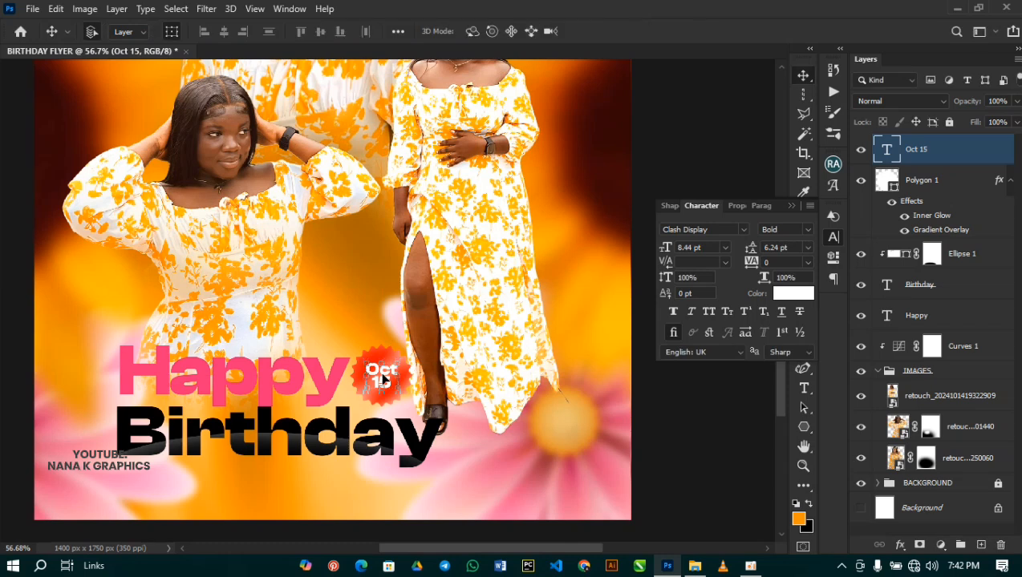
{"action": "left_click", "coordinate": [792, 206]}
{"action": "left_click", "coordinate": [716, 262]}
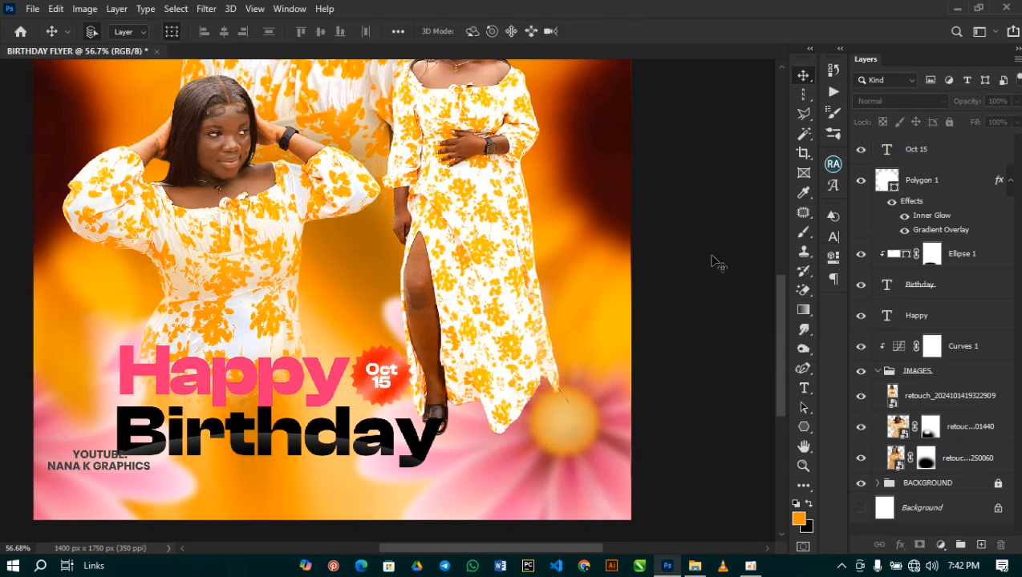
{"action": "key", "text": "ctrl+0"}
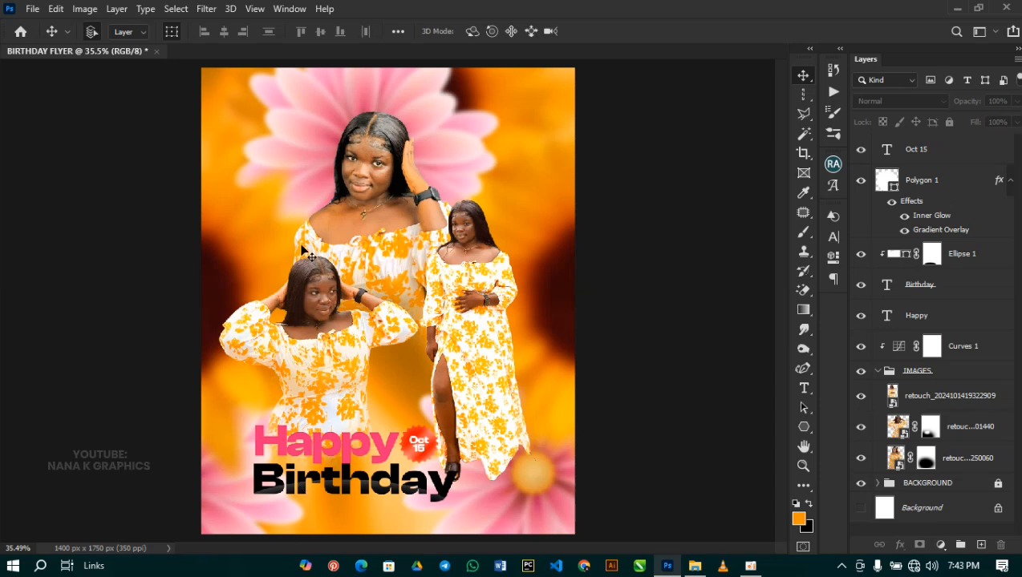
- Add a name text layer on the flyer in a black script font
{"action": "key", "text": "t"}
{"action": "left_click", "coordinate": [273, 215]}
{"action": "type", "text": "Akosua"}
{"action": "left_click", "coordinate": [833, 236]}
{"action": "left_click_drag", "start_coordinate": [375, 211], "coordinate": [415, 181]}
{"action": "left_click", "coordinate": [792, 293]}
{"action": "left_click", "coordinate": [588, 346]}
{"action": "key", "text": "Return"}
- Rotate the name, move its layer below the model images, shift it left and duplicate it
{"action": "key", "text": "v"}
{"action": "key", "text": "ctrl+t"}
{"action": "key", "text": "Return"}
{"action": "key", "text": "ctrl+shift+["}
{"action": "key", "text": "ctrl+t"}
{"action": "left_click_drag", "start_coordinate": [336, 250], "coordinate": [477, 171]}
{"action": "key", "text": "Return"}
- Change the duplicate to a second name at 40% opacity, place it lower and rotate a copy
{"action": "double_click", "coordinate": [481, 171]}
{"action": "type", "text": "Nickel"}
{"action": "left_click", "coordinate": [917, 519], "text": "shift"}
{"action": "key", "text": "4"}
{"action": "left_click_drag", "start_coordinate": [528, 138], "coordinate": [432, 476], "text": "alt"}
{"action": "key", "text": "ctrl+t"}
{"action": "left_click_drag", "start_coordinate": [469, 432], "coordinate": [485, 457]}
{"action": "key", "text": "Return"}
- Lock the models group, nudge the title layers up, and raise the copied name to full opacity on top
{"action": "left_click", "coordinate": [942, 375]}
{"action": "key", "text": "ctrl+/"}
{"action": "left_click_drag", "start_coordinate": [233, 409], "coordinate": [405, 479]}
{"action": "key", "text": "shift+Up"}
{"action": "key", "text": "shift+Up"}
{"action": "key", "text": "shift+Up"}
{"action": "key", "text": "shift+Up"}
{"action": "left_click", "coordinate": [622, 477]}
{"action": "key", "text": "ctrl+z"}
{"action": "left_click", "coordinate": [958, 492], "text": "ctrl"}
{"action": "key", "text": "shift+Up"}
{"action": "key", "text": "shift+Up"}
{"action": "key", "text": "shift+Up"}
{"action": "key", "text": "shift+Up"}
{"action": "key", "text": "shift+Up"}
{"action": "key", "text": "shift+Up"}
{"action": "key", "text": "ctrl+shift+]"}
{"action": "key", "text": "0"}
- Type two wish lines: '#prosperity #longlife' and '#more blessings #more grace'
{"action": "key", "text": "t"}
{"action": "left_click", "coordinate": [262, 496]}
{"action": "type", "text": "#mor"}
{"action": "key", "text": "BackSpace"}
{"action": "key", "text": "BackSpace"}
{"action": "key", "text": "BackSpace"}
{"action": "key", "text": "BackSpace"}
{"action": "type", "text": "#prosperity #longlife"}
{"action": "key", "text": "Return"}
{"action": "type", "text": "#more blessings #"}
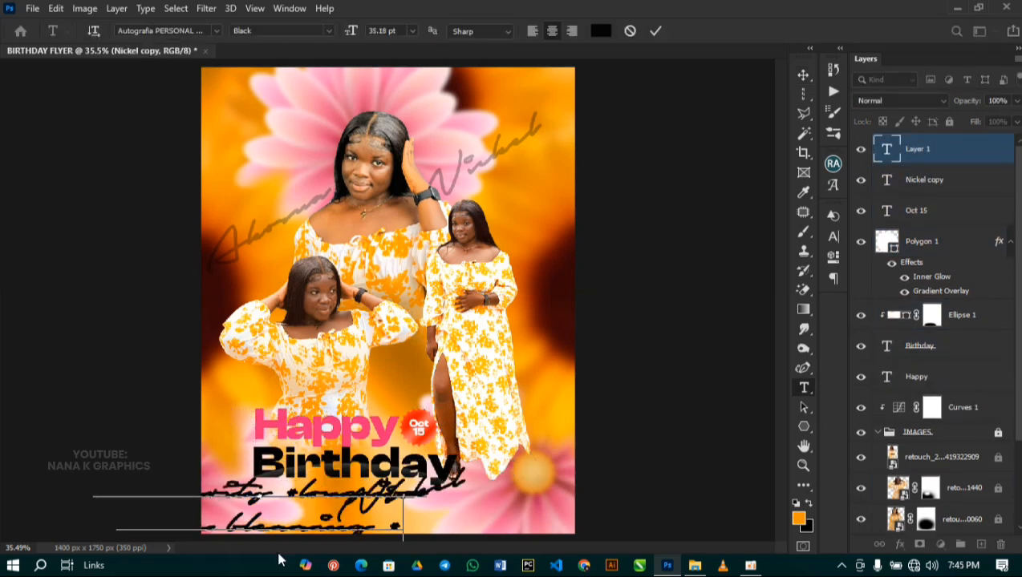
{"action": "type", "text": "more grace"}
- Set the wishes to Clash Display Semibold, resize, left-align and place them under Birthday
{"action": "key", "text": "ctrl+a"}
{"action": "left_click", "coordinate": [833, 236]}
{"action": "left_click", "coordinate": [744, 230]}
{"action": "left_click", "coordinate": [719, 262]}
{"action": "left_click", "coordinate": [698, 291]}
{"action": "scroll", "coordinate": [304, 479], "scroll_direction": "up", "scroll_amount": 4}
{"action": "left_click", "coordinate": [531, 31]}
{"action": "left_click_drag", "start_coordinate": [377, 502], "coordinate": [301, 503]}
{"action": "key", "text": "ctrl+Return"}
- Move and shrink the copied name into a signature beside the wishes
{"action": "left_click", "coordinate": [496, 506], "text": "ctrl"}
{"action": "key", "text": "ctrl+t"}
{"action": "left_click_drag", "start_coordinate": [496, 506], "coordinate": [566, 514]}
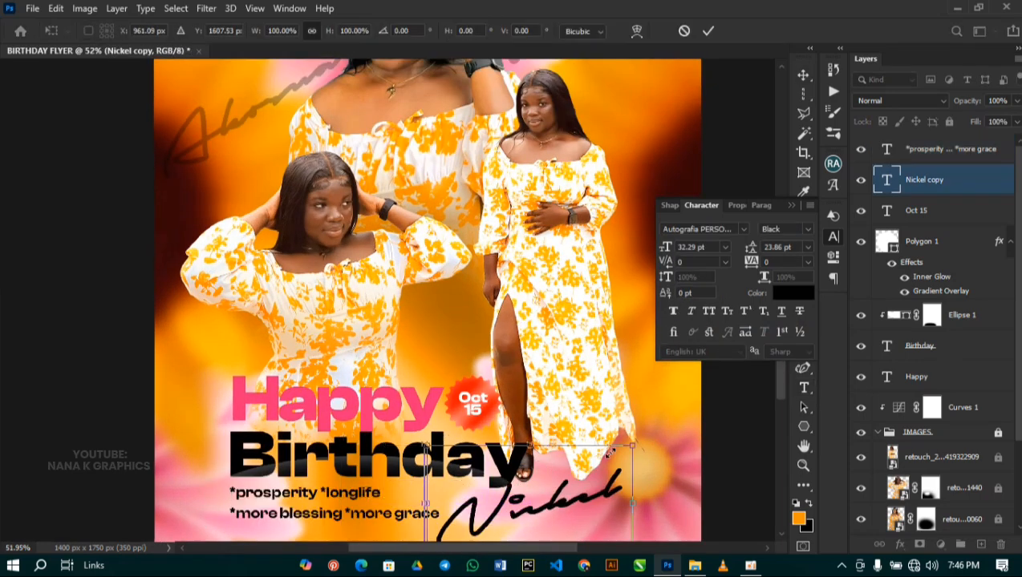
{"action": "left_click_drag", "start_coordinate": [619, 445], "coordinate": [575, 465]}
{"action": "left_click", "coordinate": [290, 499]}
- Make the wishes text white and fit the flyer on screen
{"action": "left_click", "coordinate": [793, 293]}
{"action": "left_click", "coordinate": [580, 161]}
{"action": "left_click", "coordinate": [934, 151]}
{"action": "key", "text": "ctrl+0"}
{"action": "left_click", "coordinate": [792, 206]}
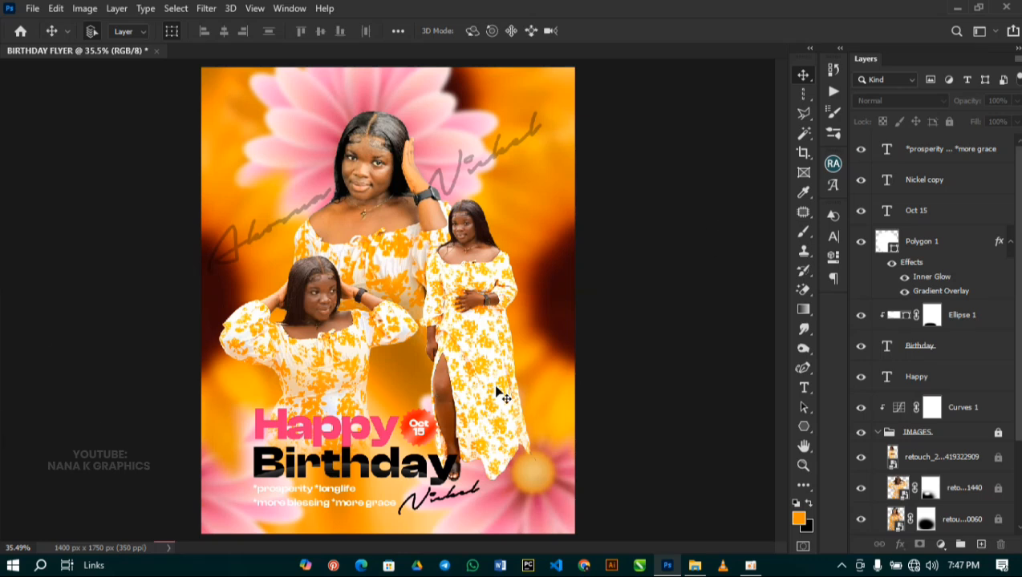
- Duplicate the Polygon 1 badge layer and move the copy to the upper left
{"action": "left_click", "coordinate": [924, 241]}
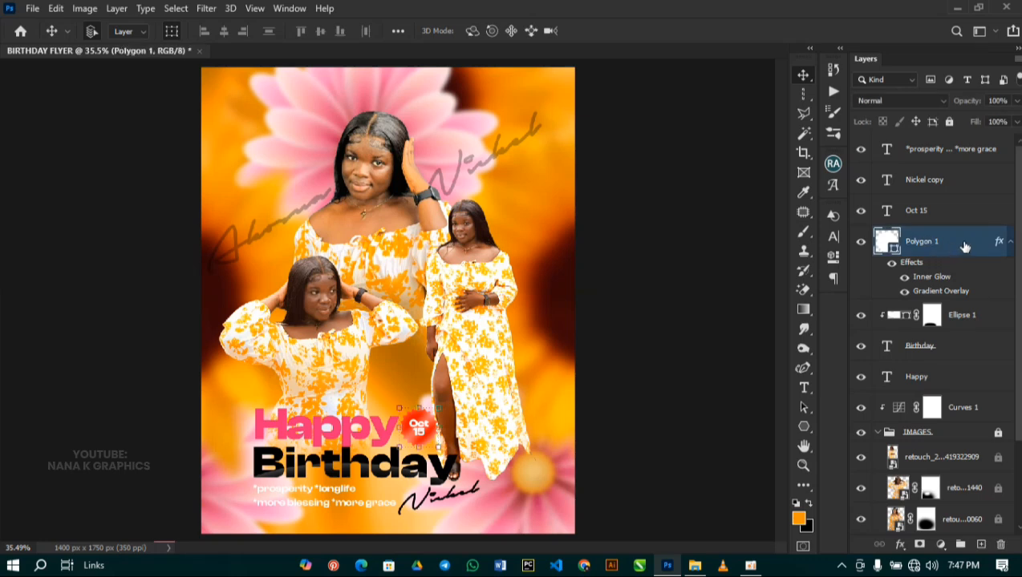
{"action": "left_click_drag", "start_coordinate": [965, 245], "coordinate": [980, 543]}
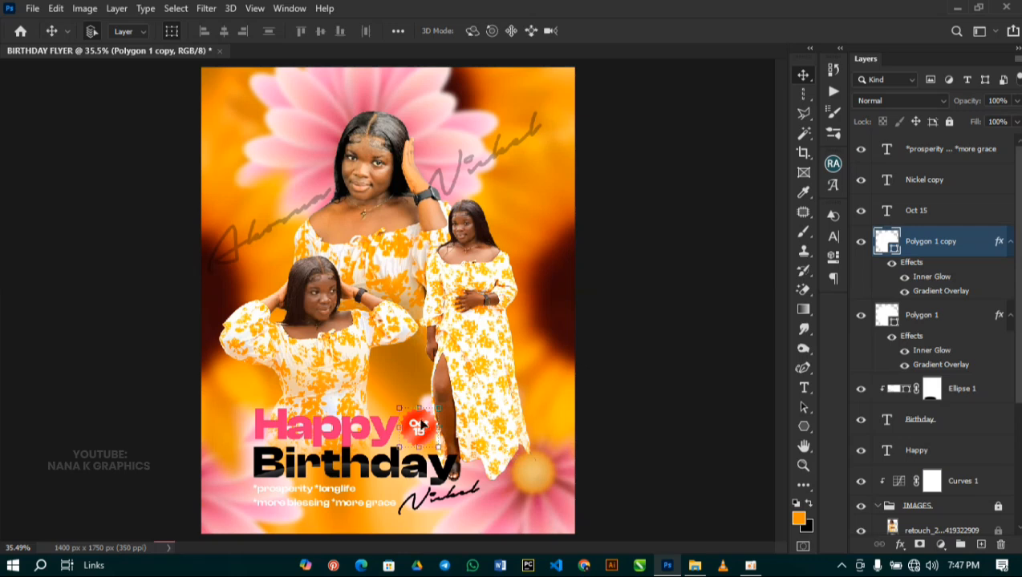
{"action": "left_click_drag", "start_coordinate": [406, 423], "coordinate": [251, 215]}
{"action": "left_click", "coordinate": [1011, 243]}
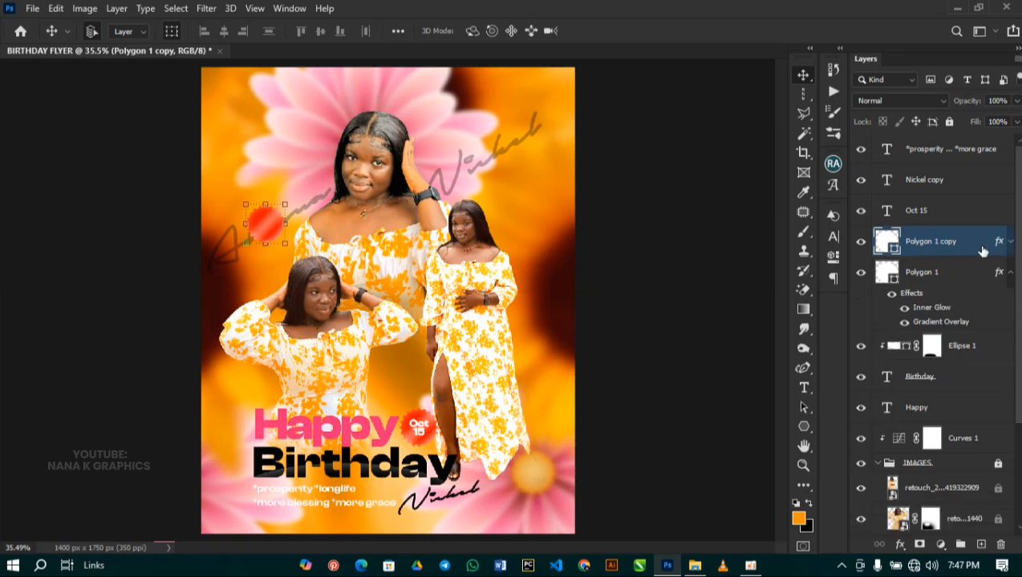
- Apply a green preset gradient to the badge copy's Gradient Overlay
{"action": "double_click", "coordinate": [959, 251]}
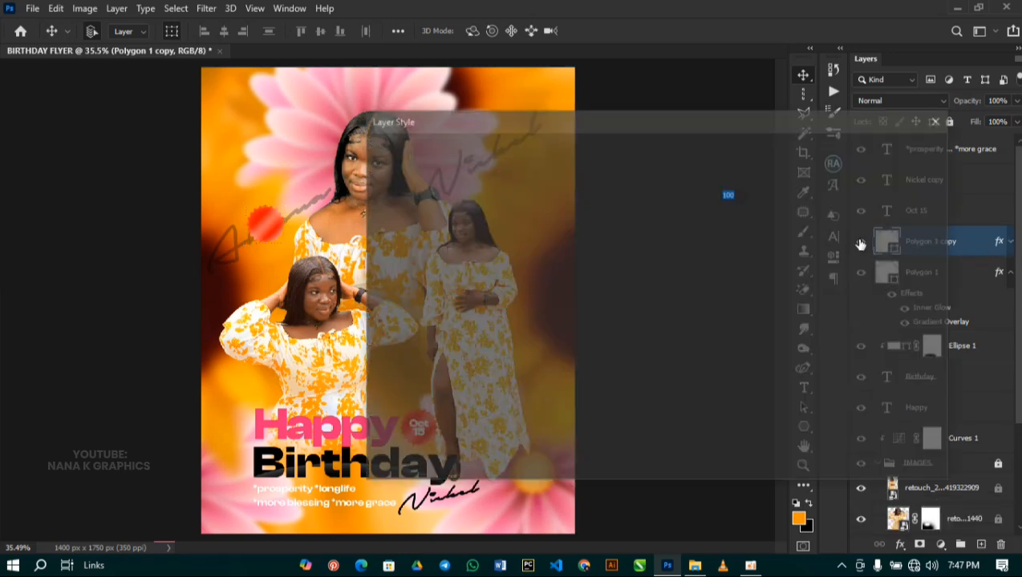
{"action": "left_click", "coordinate": [423, 365]}
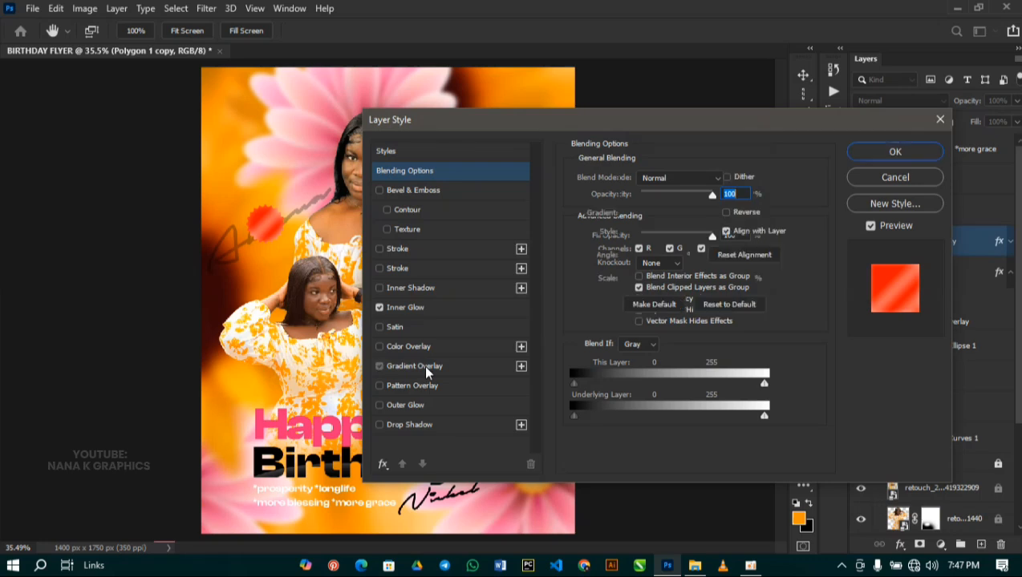
{"action": "left_click", "coordinate": [640, 216]}
{"action": "scroll", "coordinate": [423, 198], "scroll_direction": "down", "scroll_amount": 5}
{"action": "scroll", "coordinate": [422, 198], "scroll_direction": "down", "scroll_amount": 5}
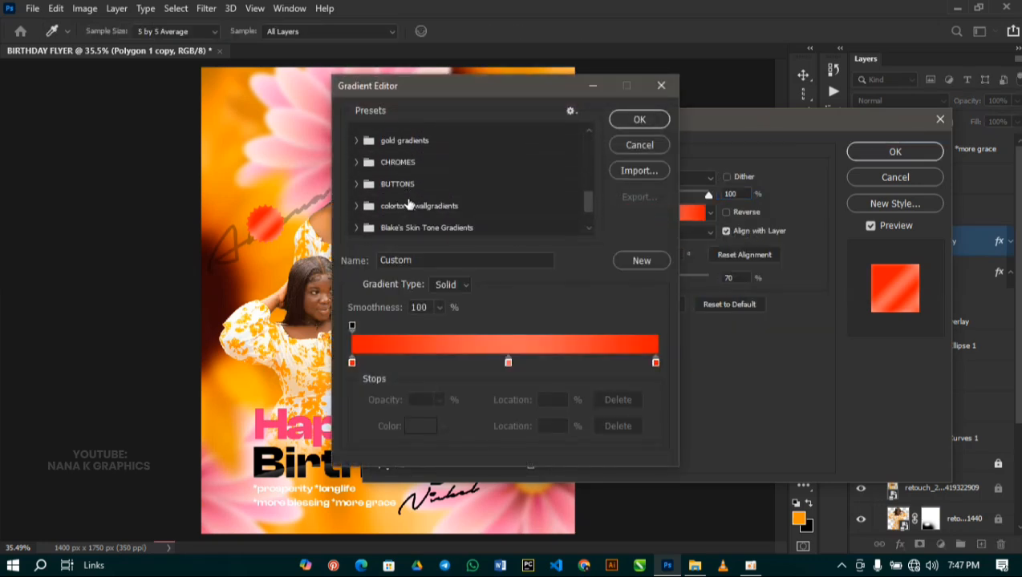
{"action": "left_click", "coordinate": [373, 200]}
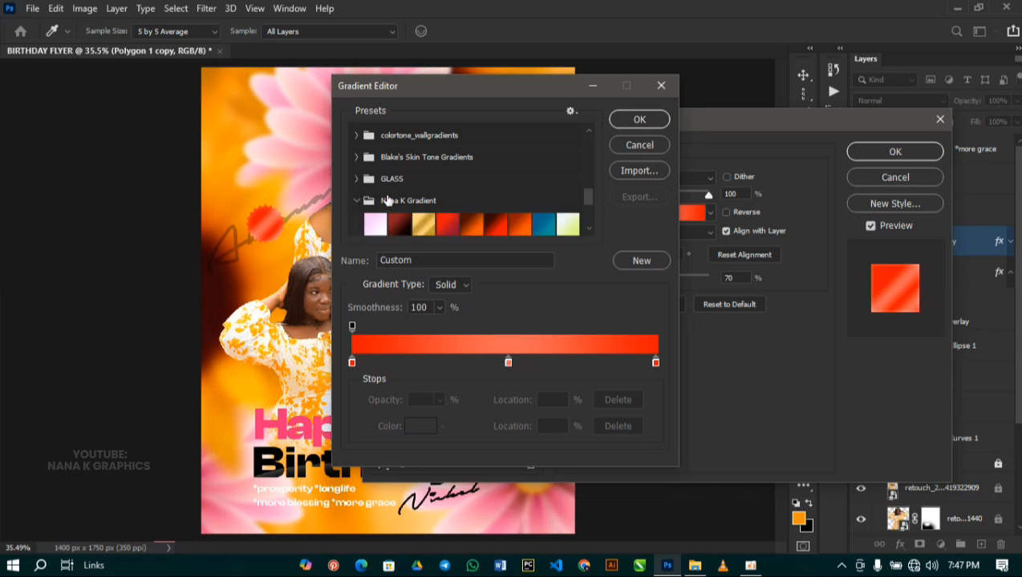
{"action": "scroll", "coordinate": [477, 197], "scroll_direction": "down", "scroll_amount": 3}
{"action": "left_click", "coordinate": [493, 153]}
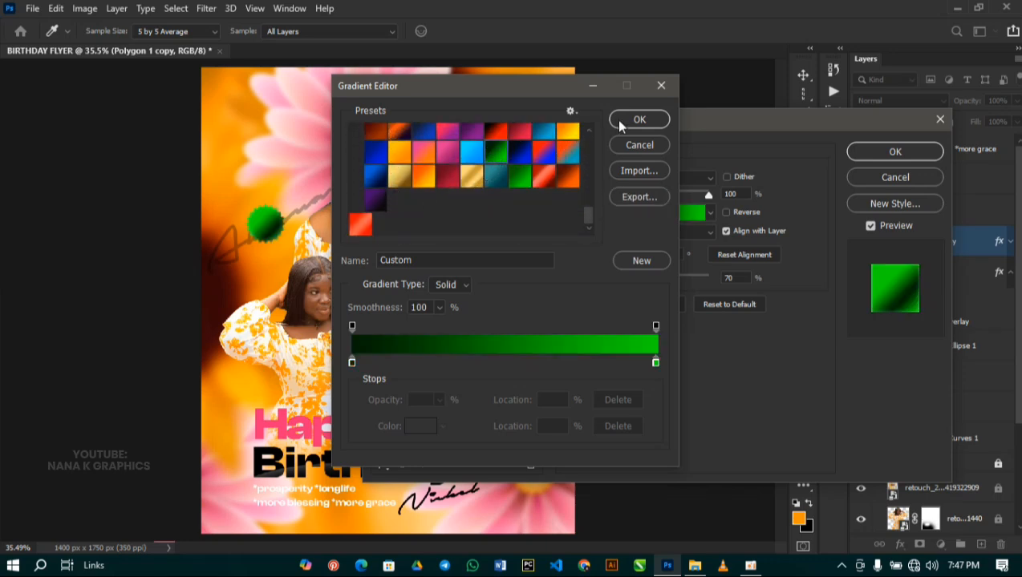
- Set the gradient stops to dark green #002504 and bright green #0cff00
{"action": "left_click", "coordinate": [351, 363]}
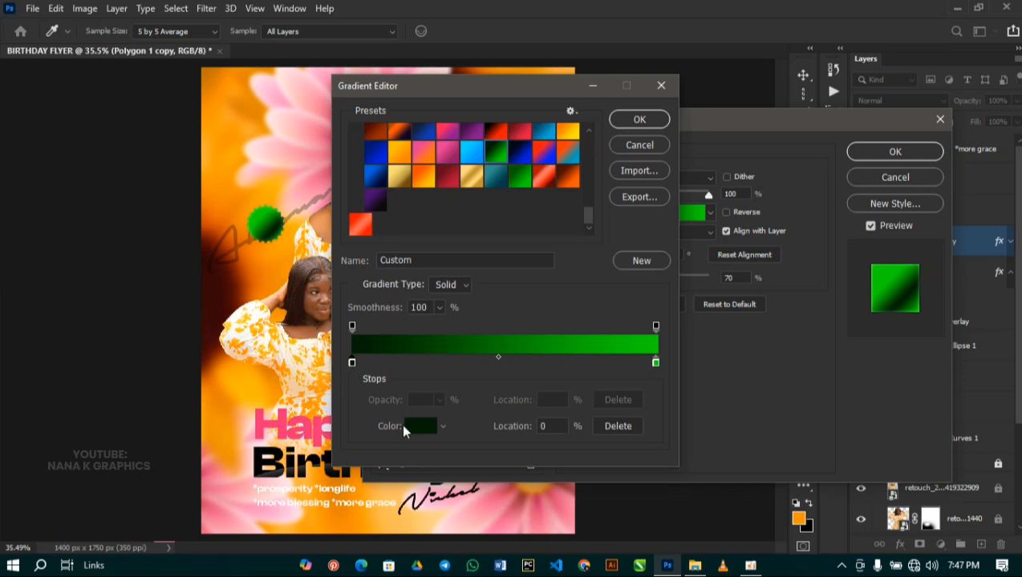
{"action": "left_click", "coordinate": [407, 426]}
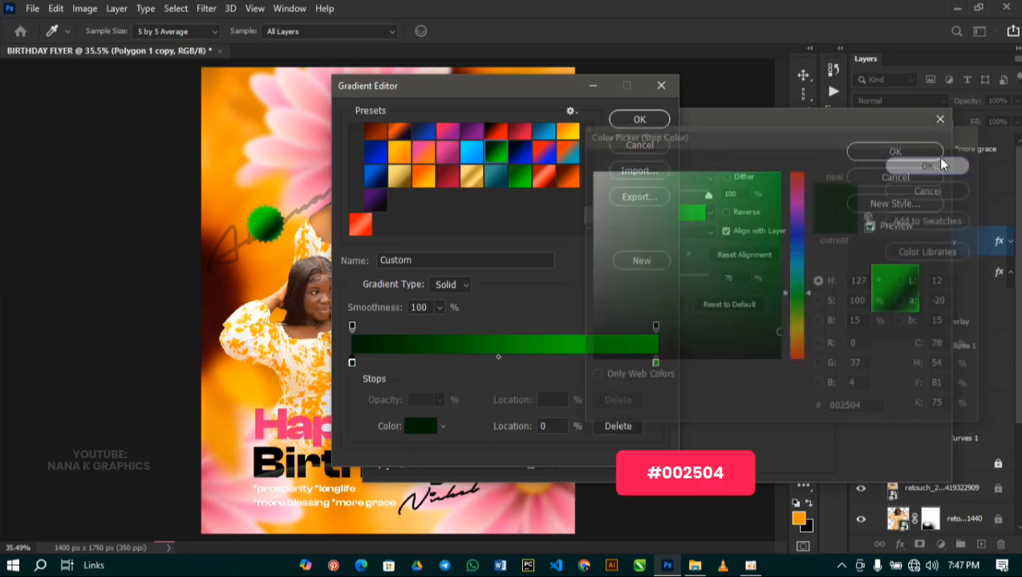
{"action": "left_click", "coordinate": [940, 160]}
{"action": "left_click", "coordinate": [655, 365]}
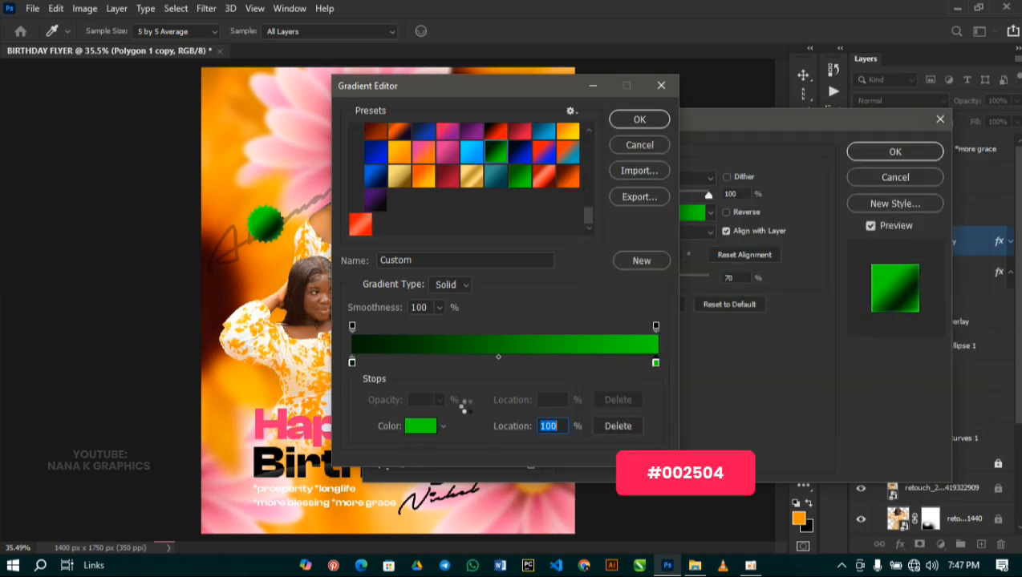
{"action": "left_click", "coordinate": [420, 426]}
{"action": "left_click", "coordinate": [930, 163]}
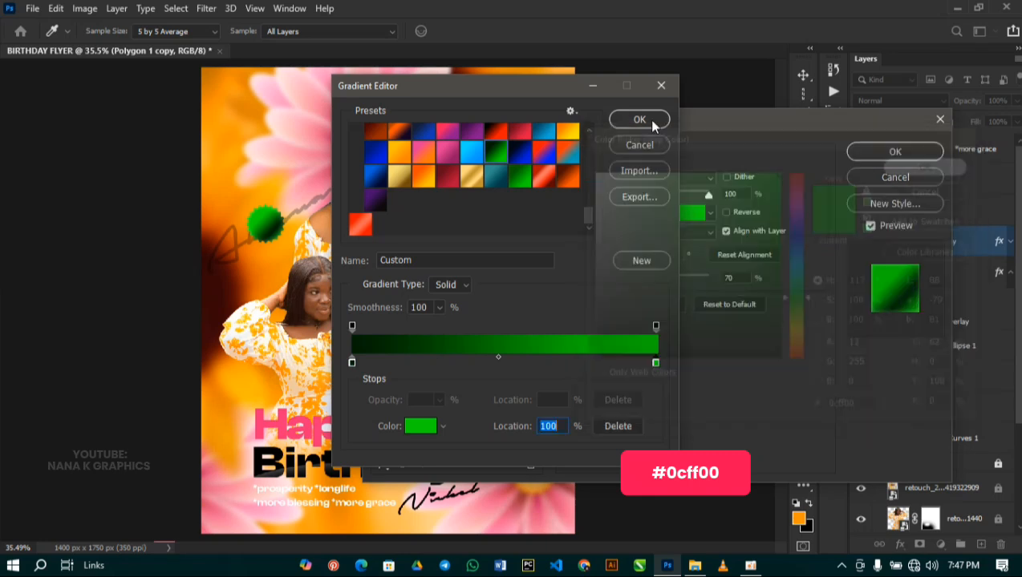
{"action": "left_click", "coordinate": [639, 119]}
- Make the gradient radial and reversed, angle 0, scale 117%, centred on the badge, and apply
{"action": "left_click", "coordinate": [661, 235]}
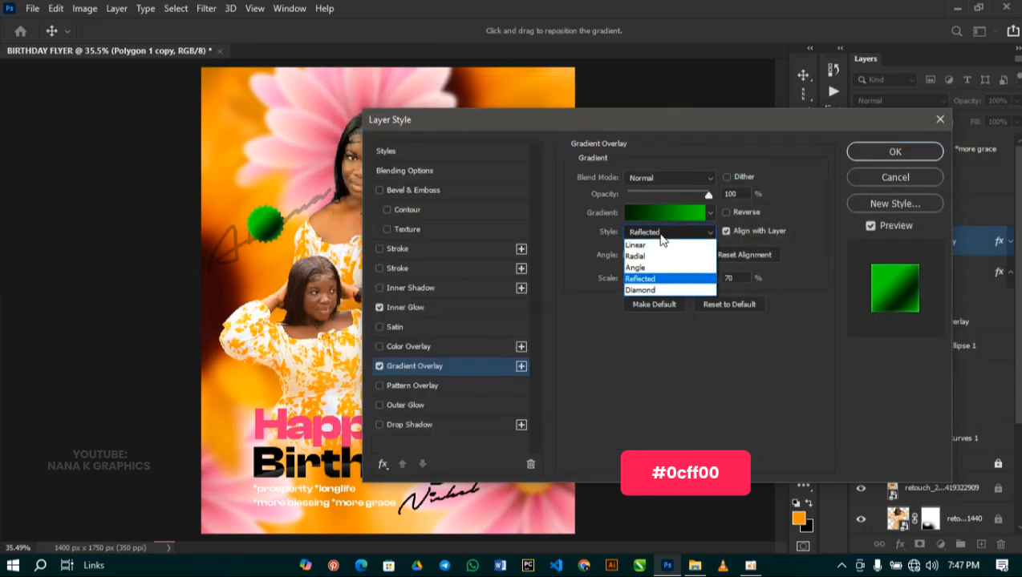
{"action": "left_click", "coordinate": [649, 258]}
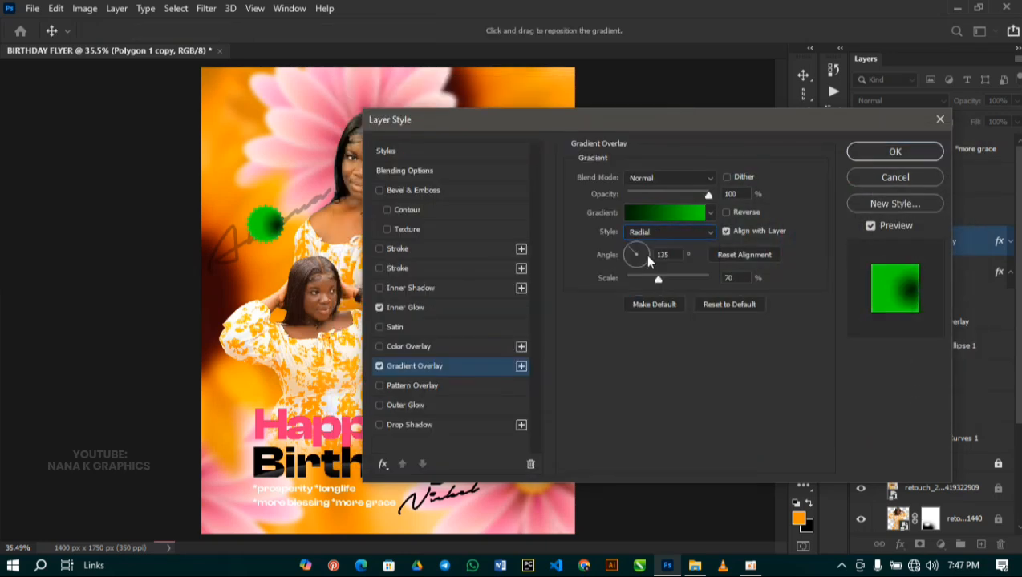
{"action": "left_click", "coordinate": [727, 213]}
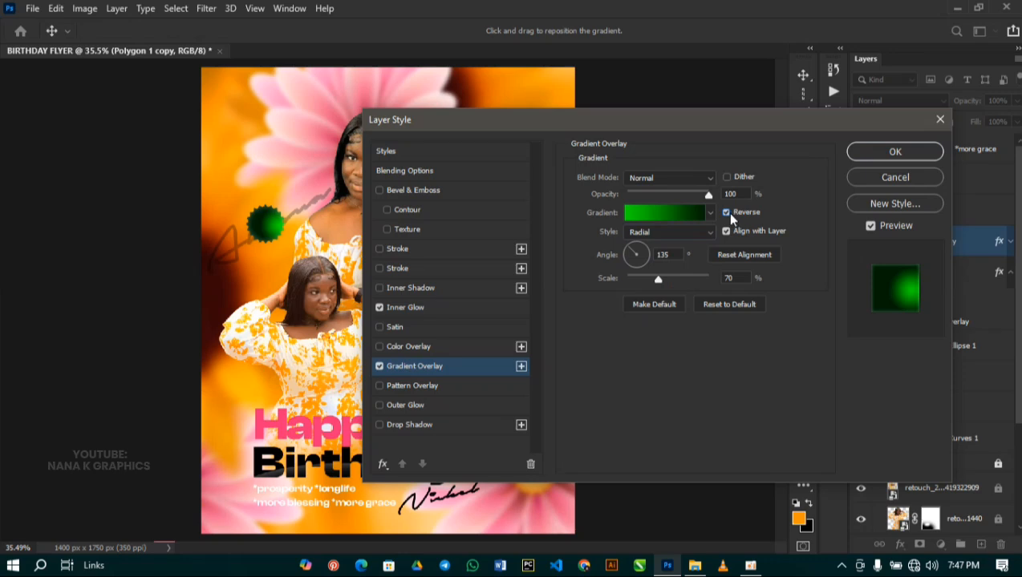
{"action": "left_click", "coordinate": [678, 255]}
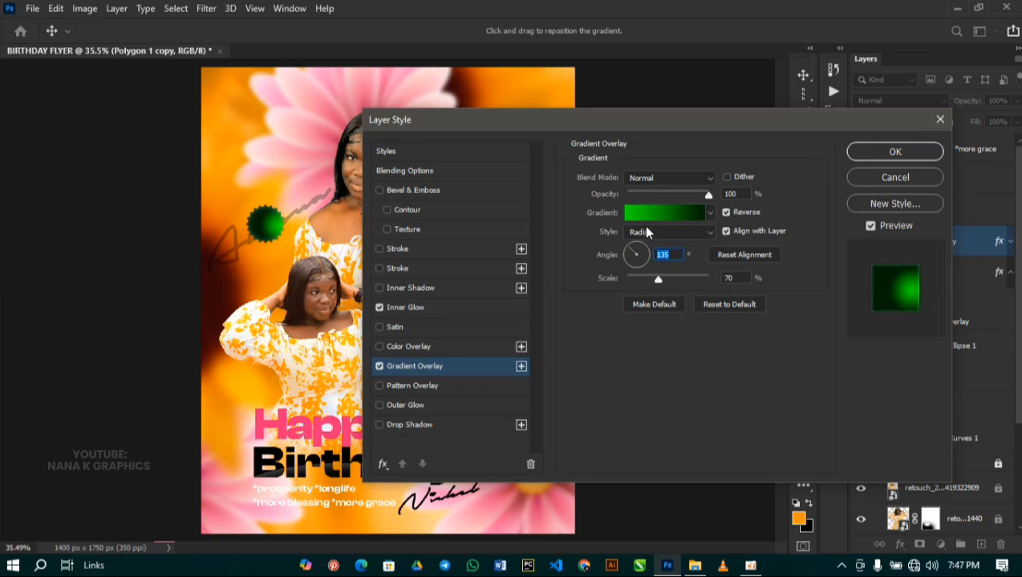
{"action": "type", "text": "0"}
{"action": "left_click", "coordinate": [730, 278]}
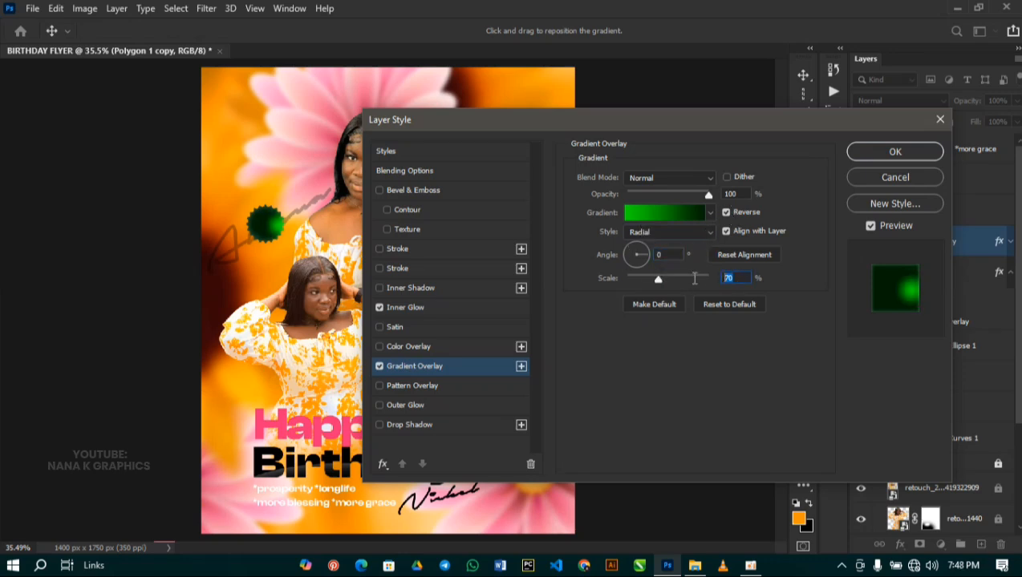
{"action": "type", "text": "100"}
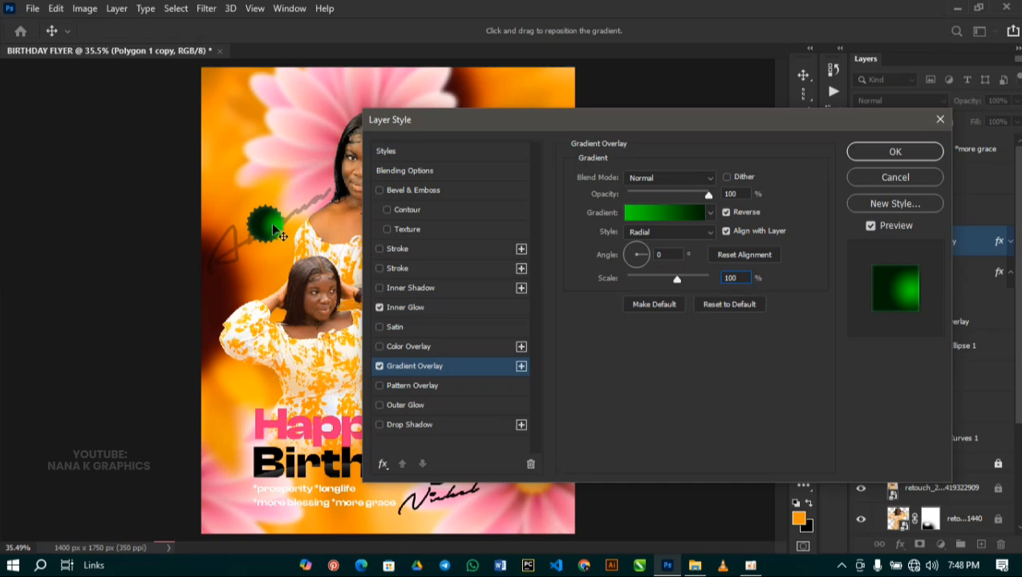
{"action": "left_click_drag", "start_coordinate": [265, 224], "coordinate": [265, 225]}
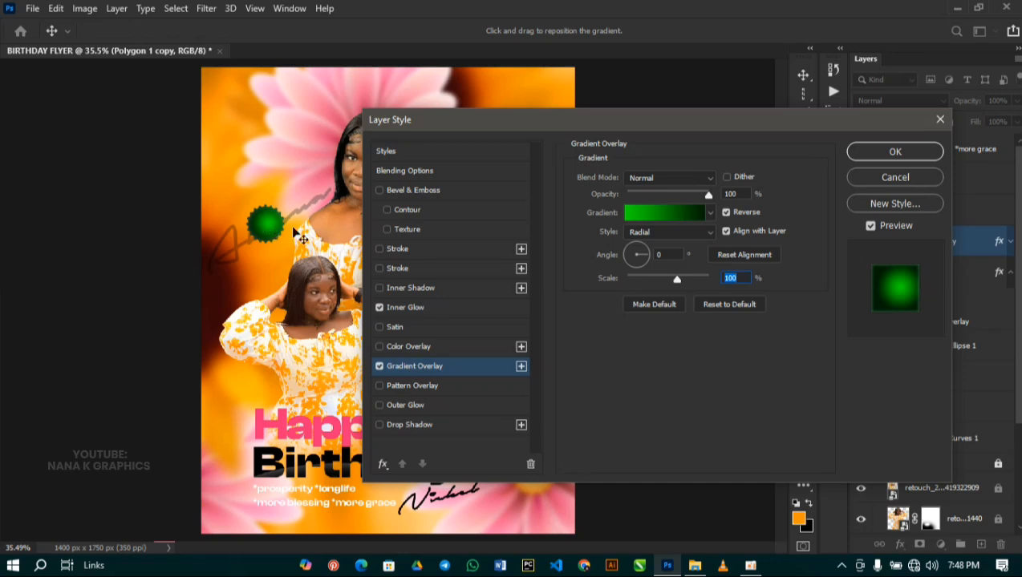
{"action": "left_click", "coordinate": [688, 278]}
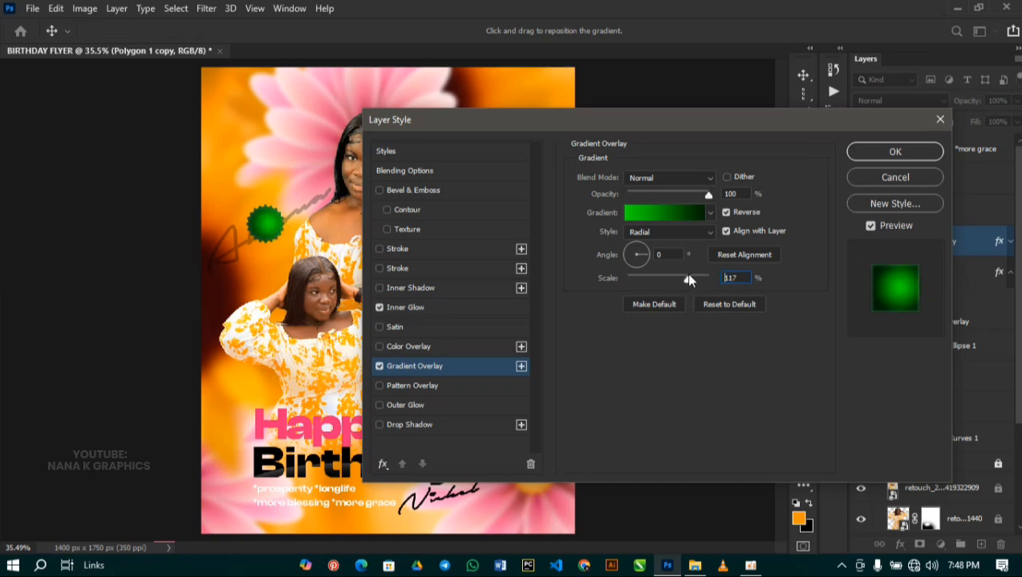
{"action": "left_click", "coordinate": [883, 153]}
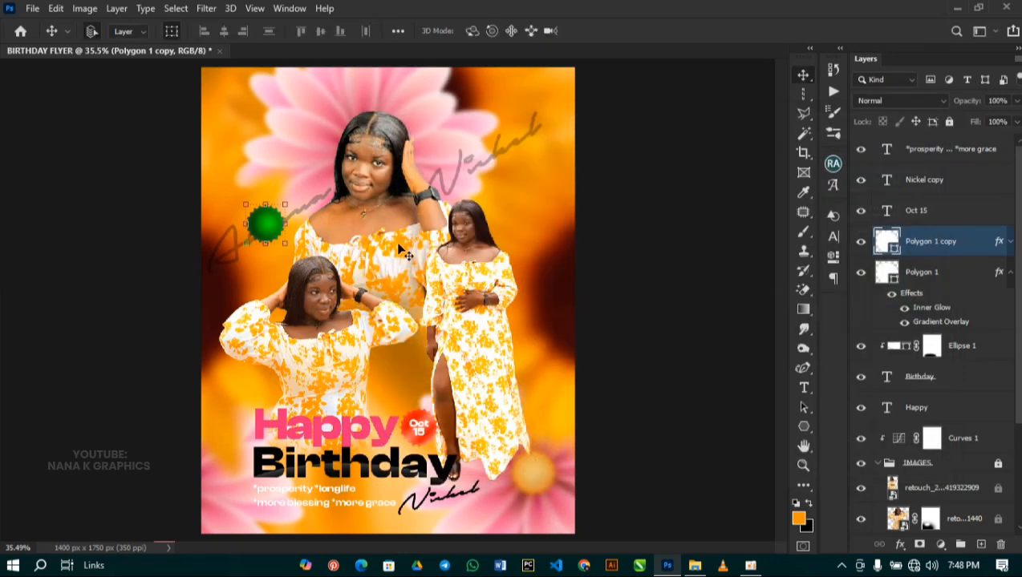
- Add a '+1' text layer on the green badge
{"action": "key", "text": "t"}
{"action": "left_click", "coordinate": [263, 224]}
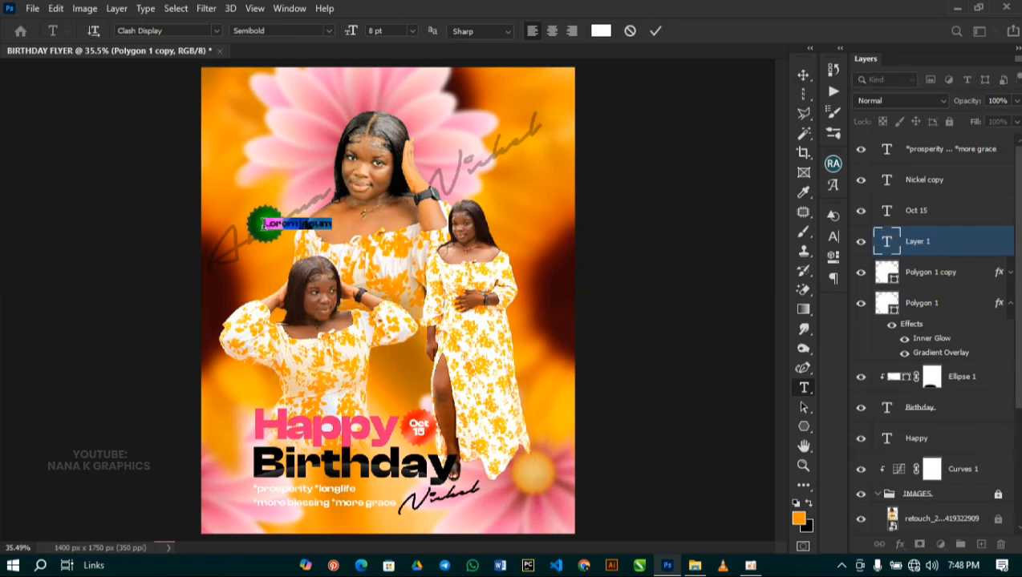
{"action": "type", "text": "#1"}
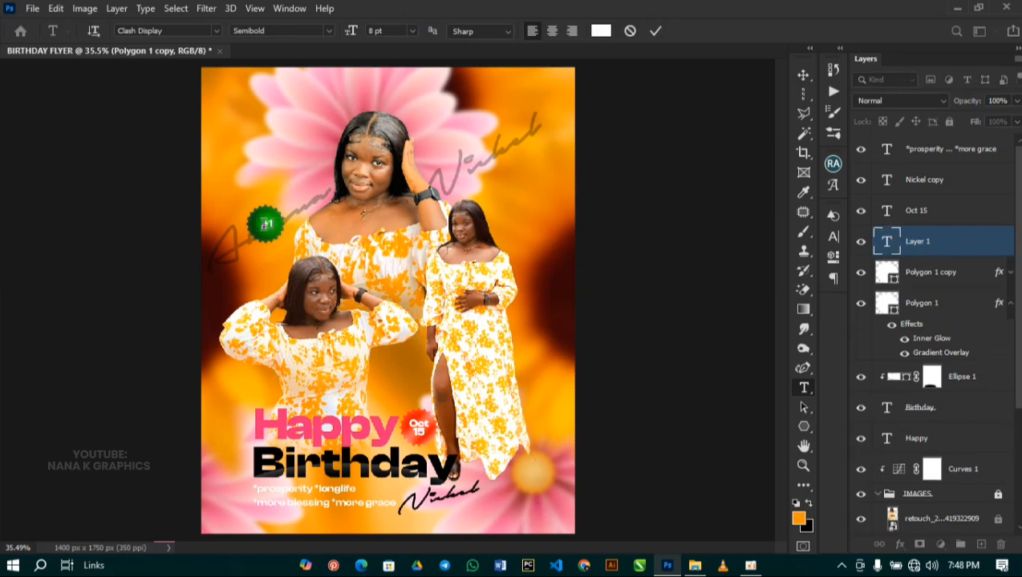
{"action": "left_click", "coordinate": [654, 32]}
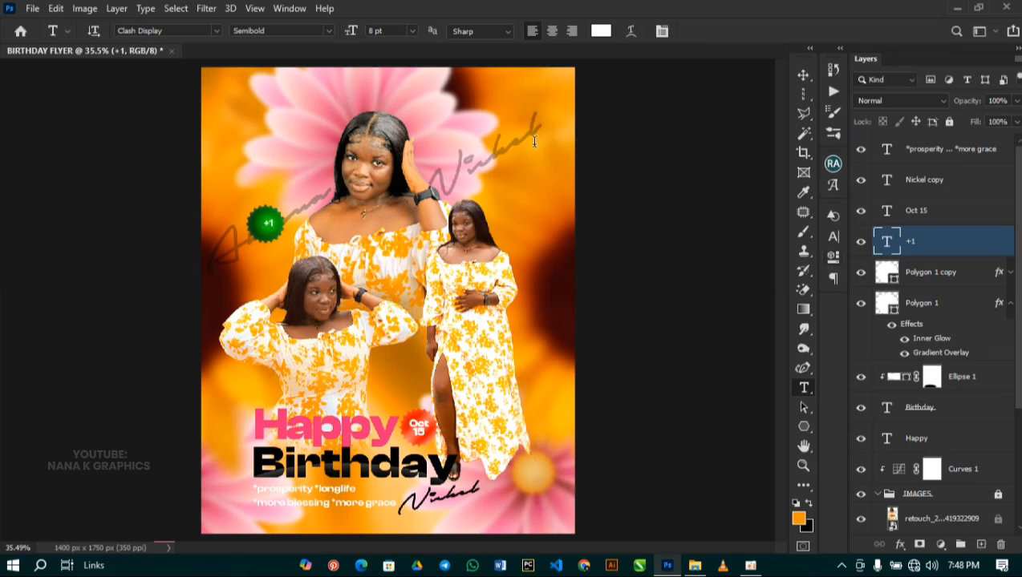
- Enlarge the +1 text to about 198% and deselect it
{"action": "left_click", "coordinate": [801, 75]}
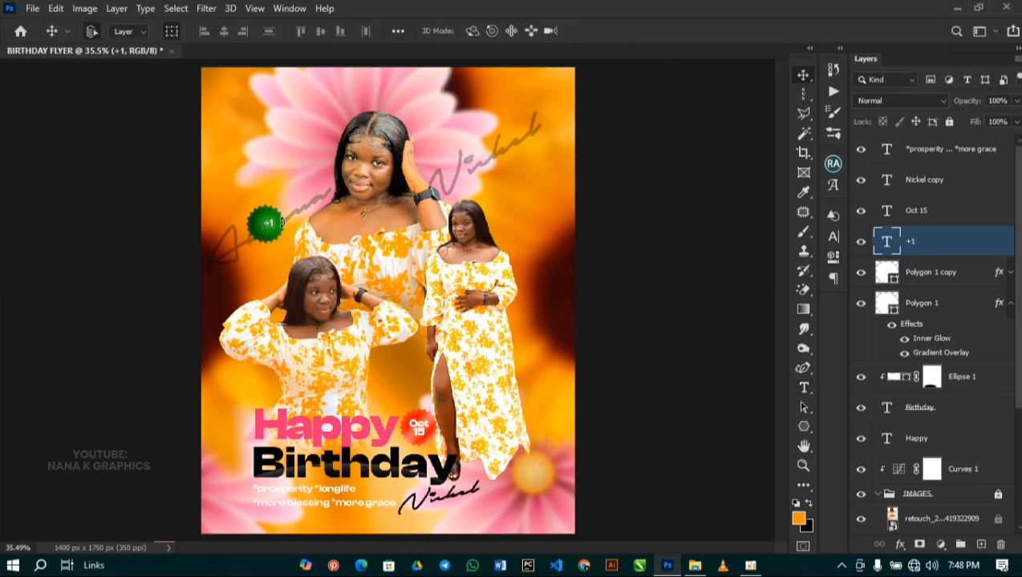
{"action": "key", "text": "ctrl+t"}
{"action": "left_click_drag", "start_coordinate": [264, 218], "coordinate": [261, 206]}
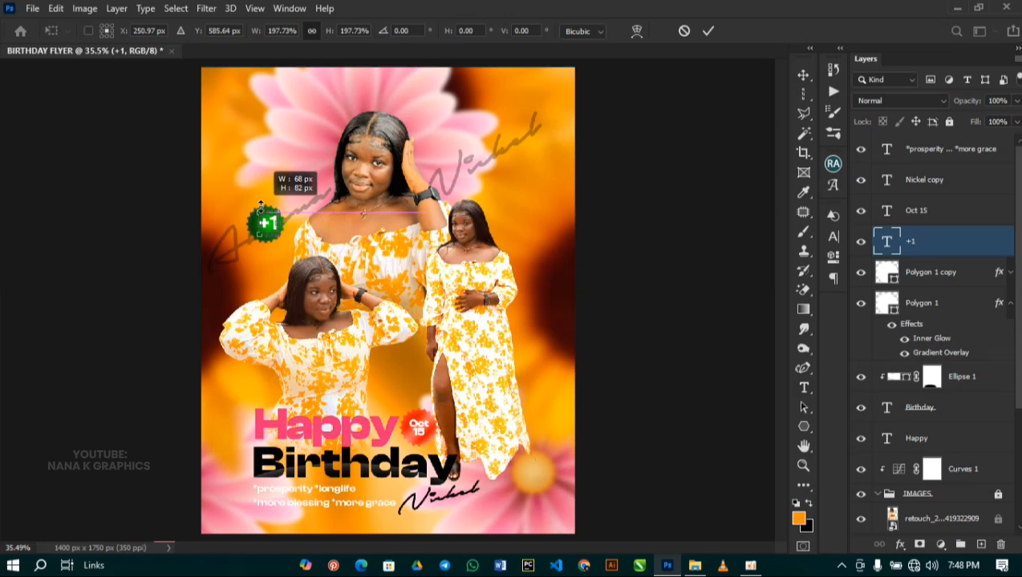
{"action": "key", "text": "Return"}
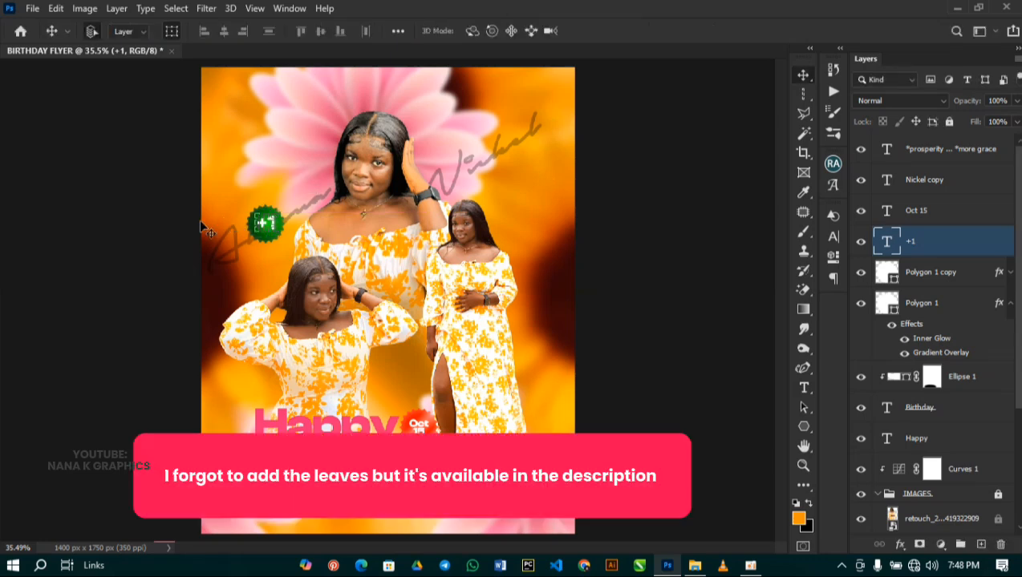
{"action": "left_click", "coordinate": [585, 331]}
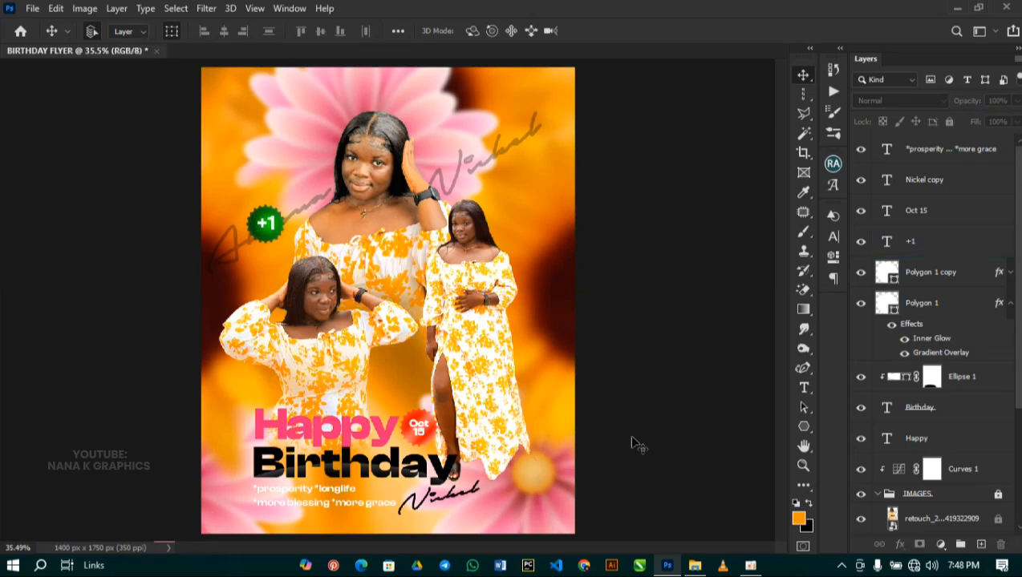
{"action": "scroll", "coordinate": [983, 385], "scroll_direction": "down", "scroll_amount": 2}
{"action": "scroll", "coordinate": [985, 389], "scroll_direction": "down", "scroll_amount": 3}
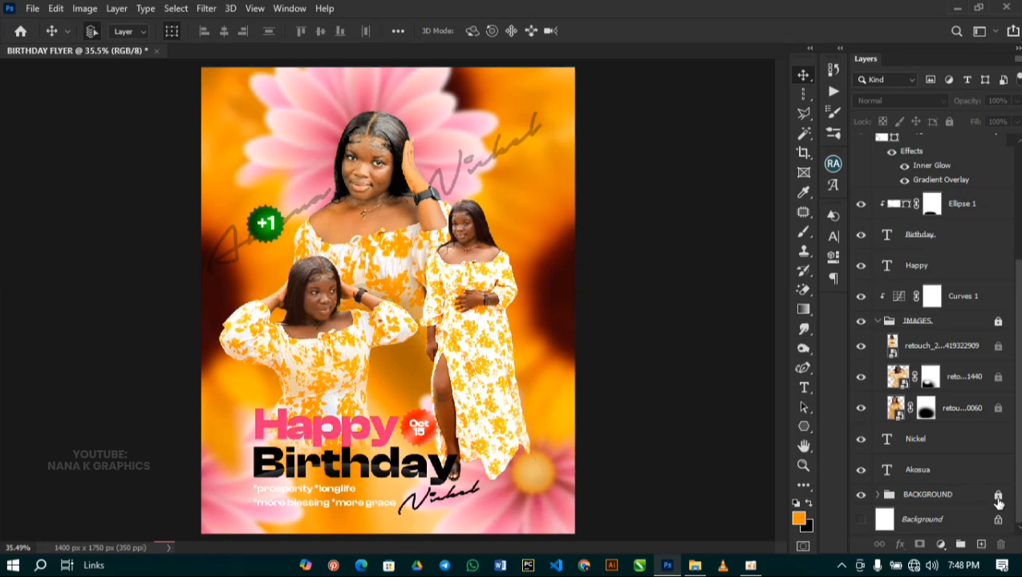
{"action": "left_click", "coordinate": [220, 514]}
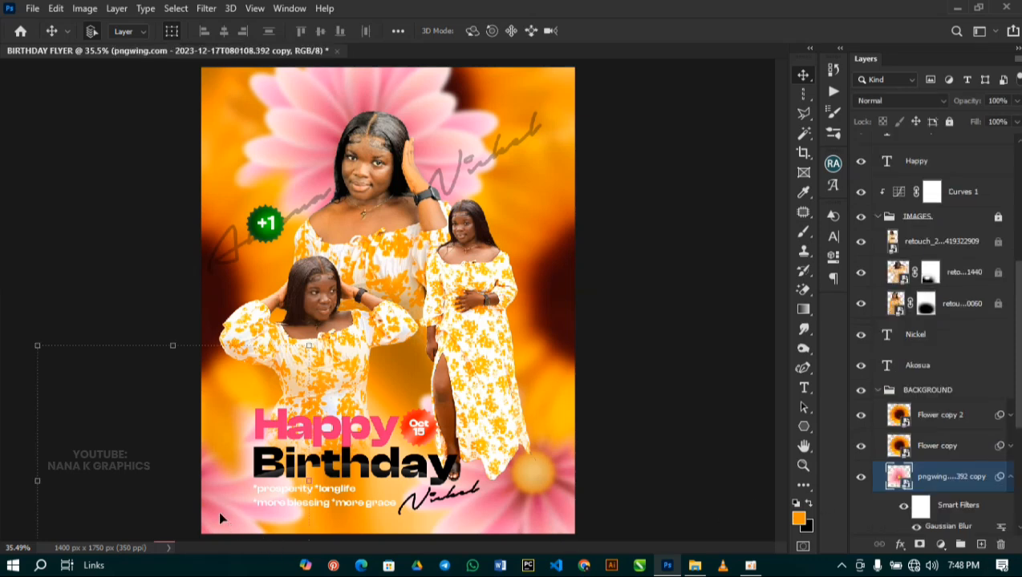
{"action": "left_click_drag", "start_coordinate": [220, 518], "coordinate": [188, 518]}
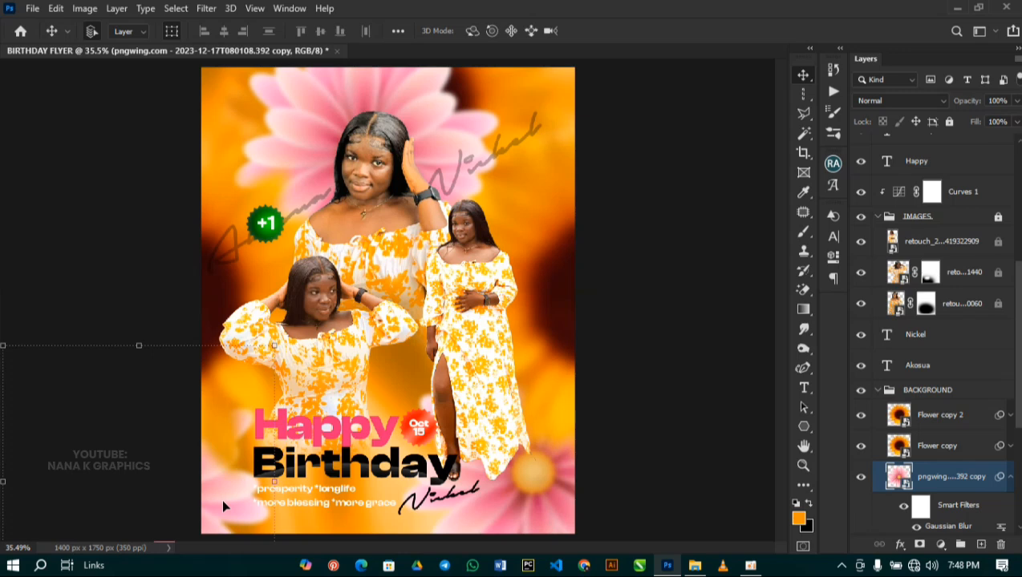
{"action": "key", "text": "ctrl+alt+t"}
{"action": "left_click_drag", "start_coordinate": [273, 480], "coordinate": [319, 329]}
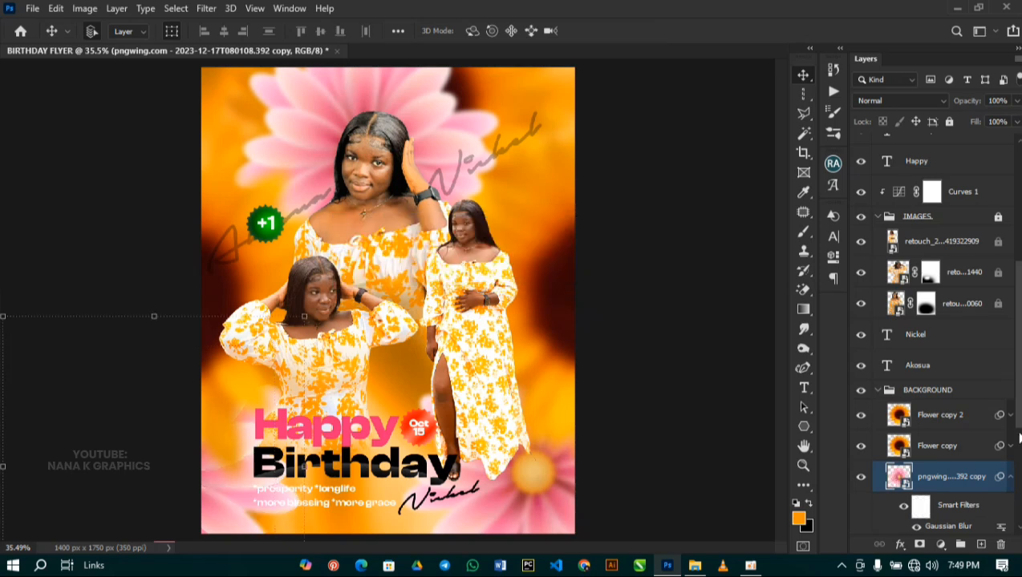
{"action": "left_click", "coordinate": [879, 390]}
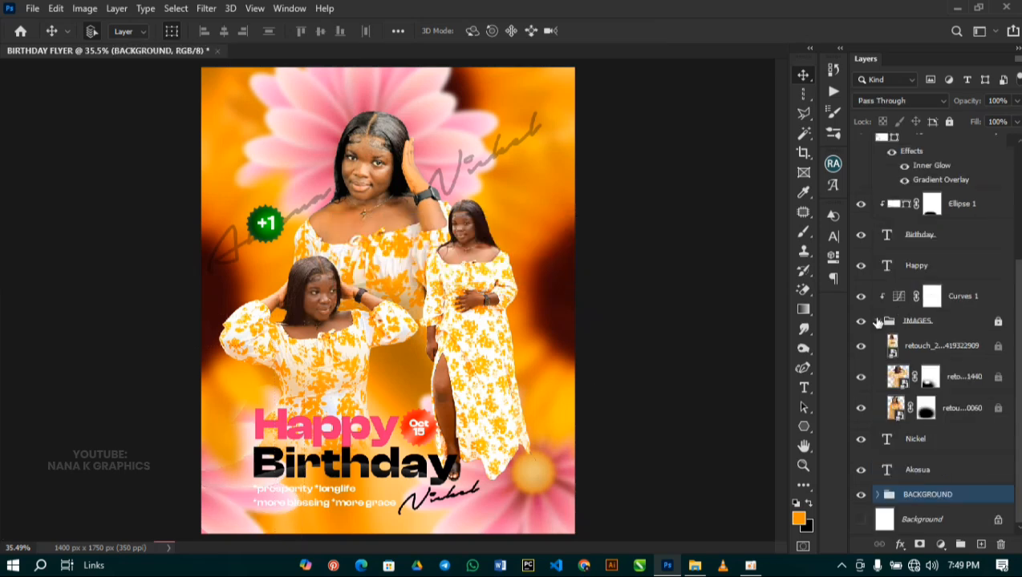
{"action": "left_click", "coordinate": [879, 319]}
{"action": "scroll", "coordinate": [889, 215], "scroll_direction": "up", "scroll_amount": 3}
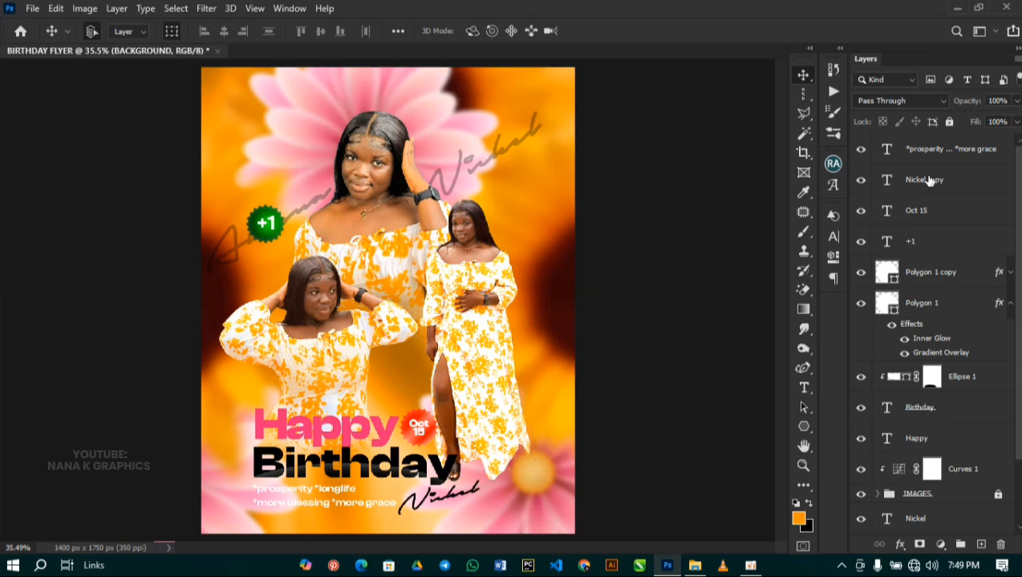
{"action": "left_click", "coordinate": [986, 151]}
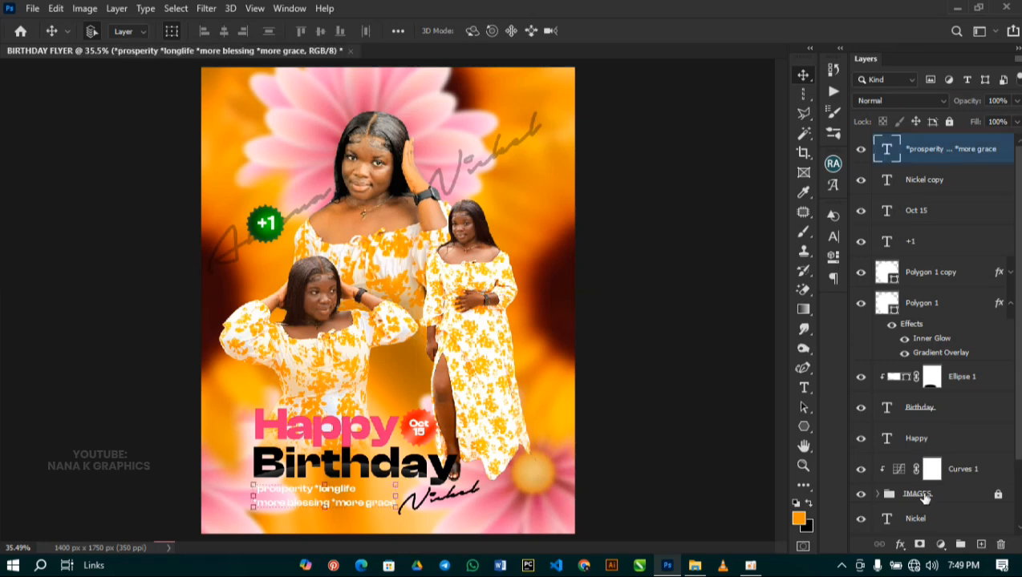
- Add a Color Lookup adjustment layer and preview the 2Strip 3D LUT on the flyer
{"action": "left_click", "coordinate": [941, 545]}
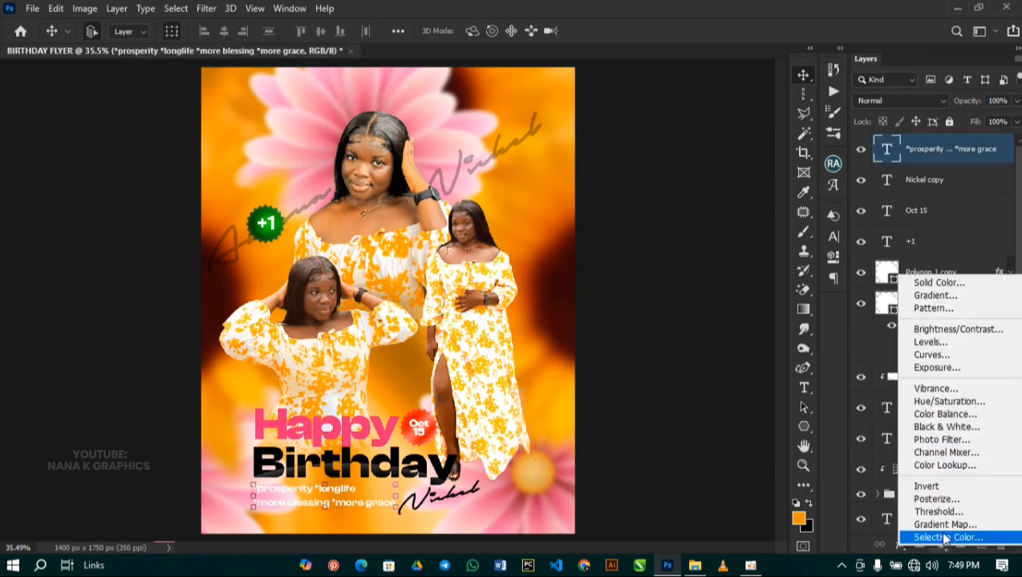
{"action": "left_click", "coordinate": [929, 467]}
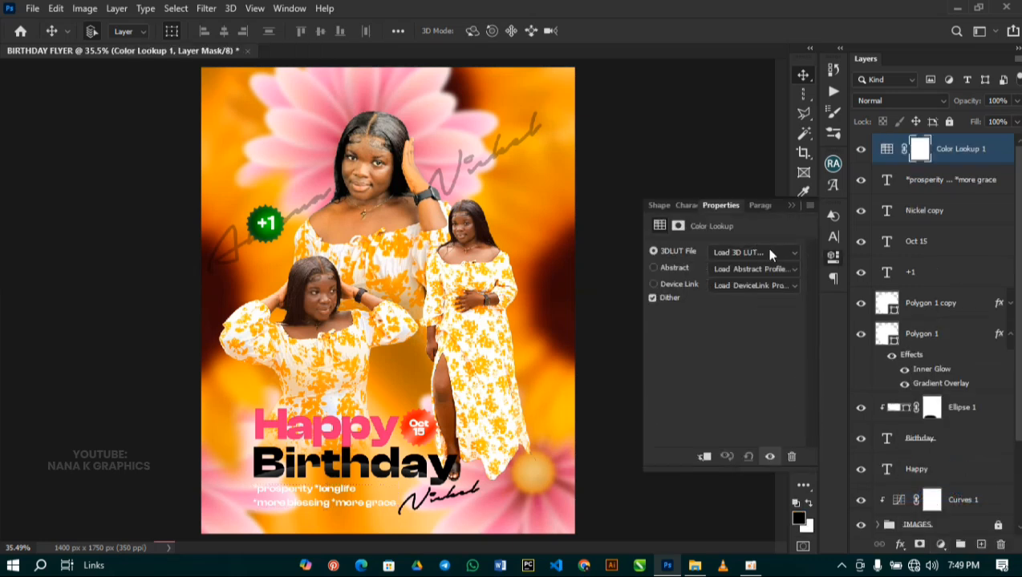
{"action": "left_click", "coordinate": [733, 254]}
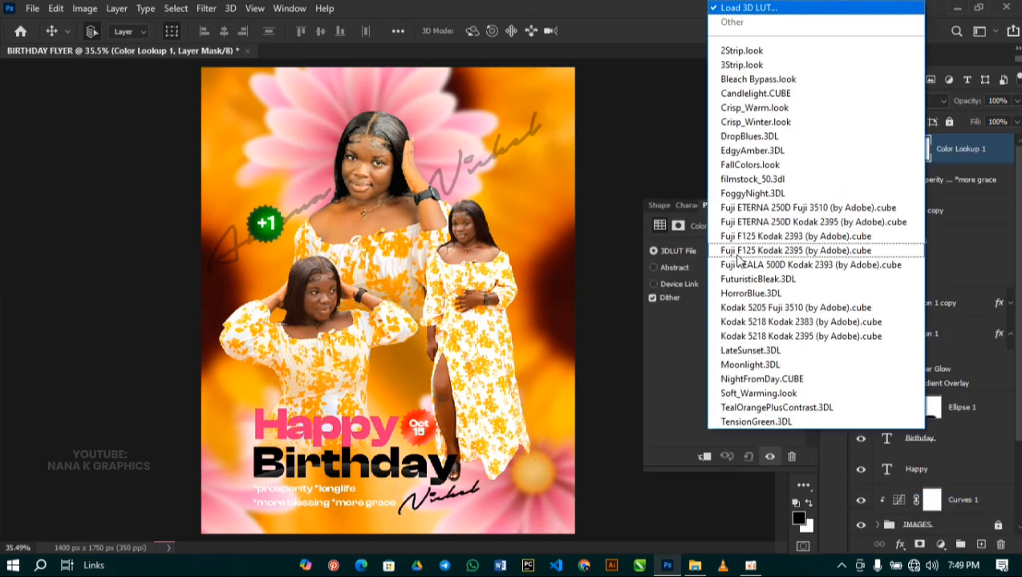
{"action": "left_click", "coordinate": [730, 51]}
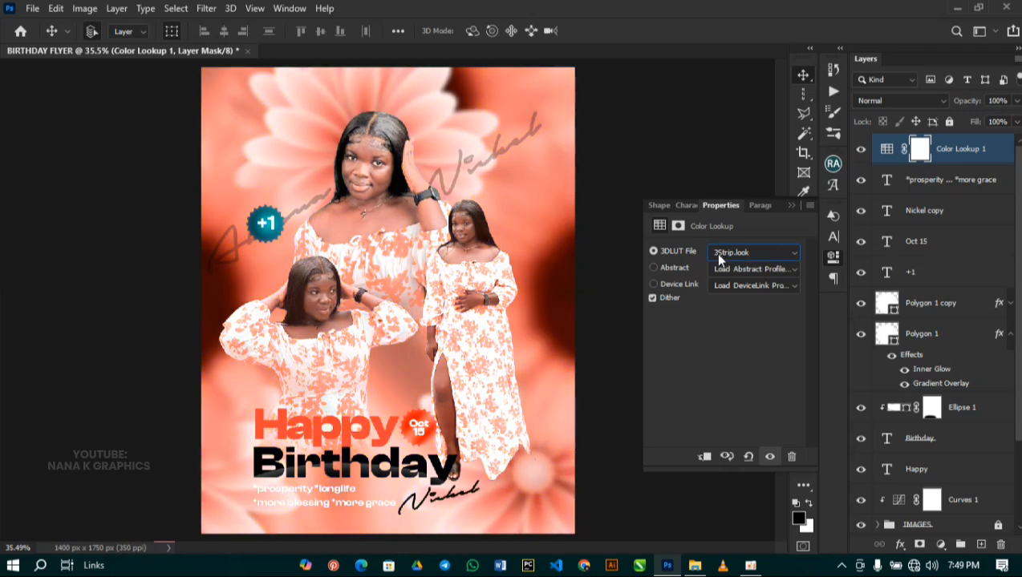
- Browse further down the 3D LUT list to reach the Kodak 5205 Fuji 3510 look
{"action": "scroll", "coordinate": [715, 252], "scroll_direction": "down", "scroll_amount": 2}
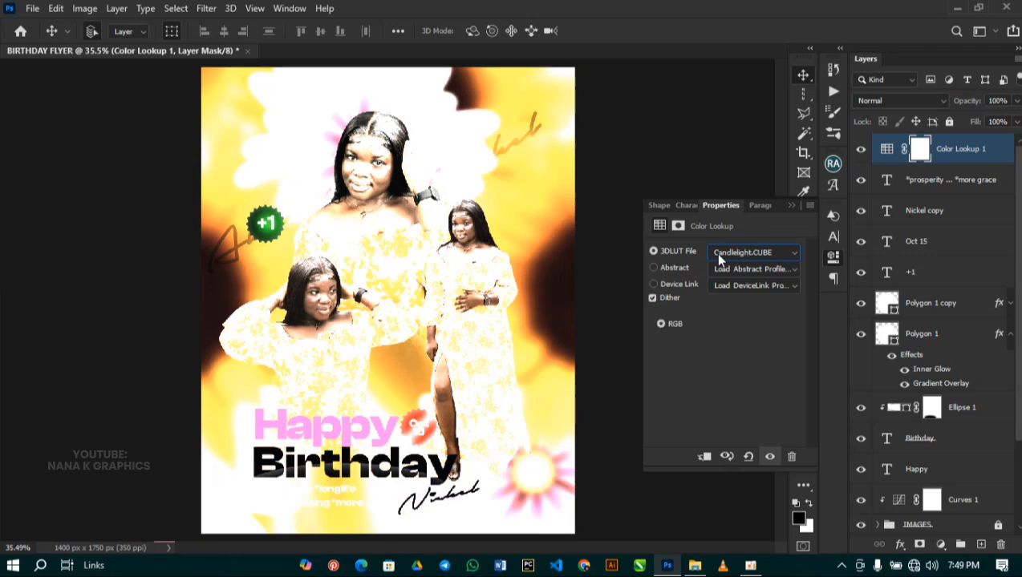
{"action": "scroll", "coordinate": [714, 252], "scroll_direction": "down", "scroll_amount": 1}
{"action": "scroll", "coordinate": [715, 253], "scroll_direction": "down", "scroll_amount": 2}
{"action": "scroll", "coordinate": [714, 253], "scroll_direction": "down", "scroll_amount": 2}
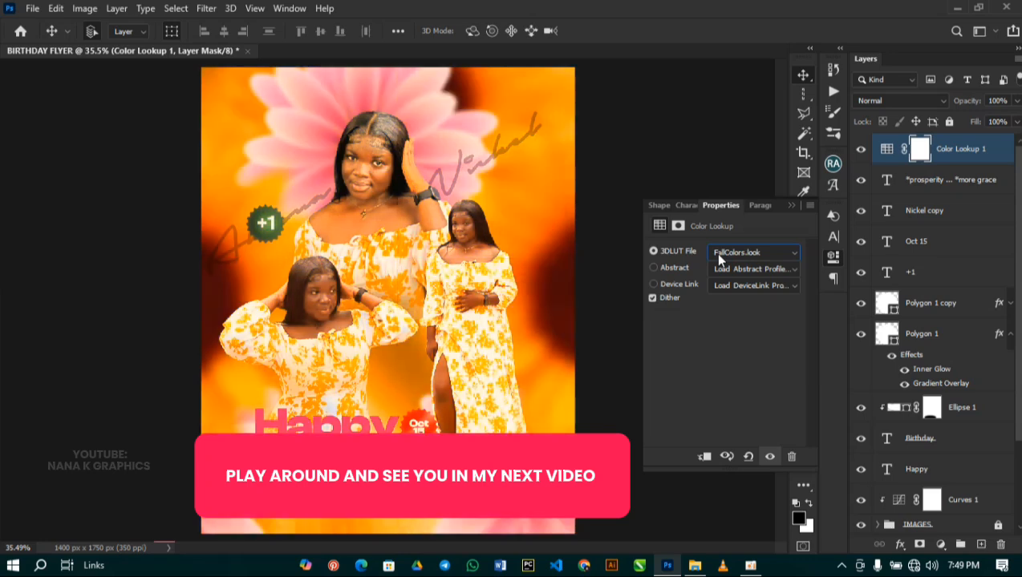
{"action": "scroll", "coordinate": [715, 253], "scroll_direction": "down", "scroll_amount": 1}
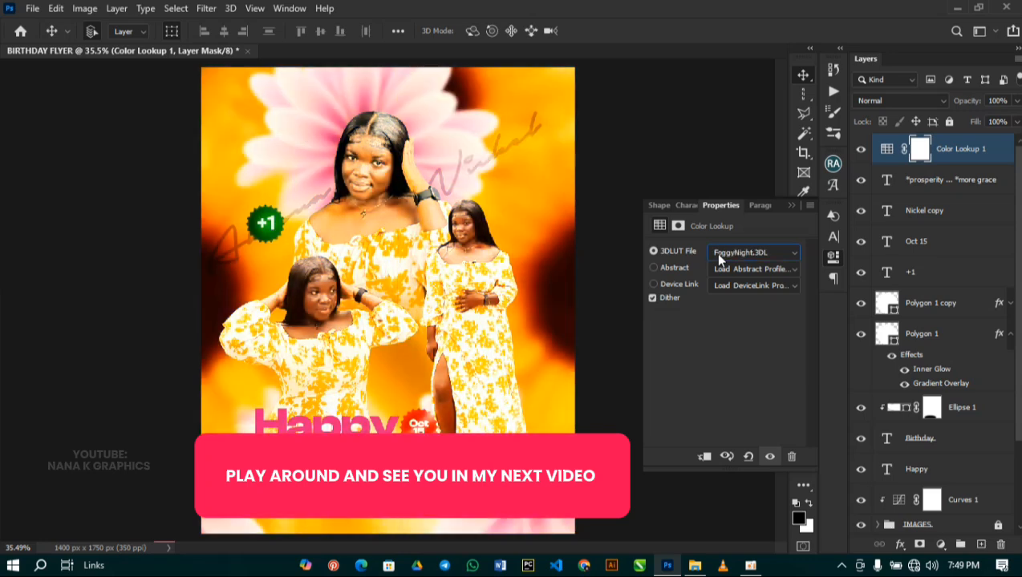
{"action": "scroll", "coordinate": [715, 253], "scroll_direction": "down", "scroll_amount": 1}
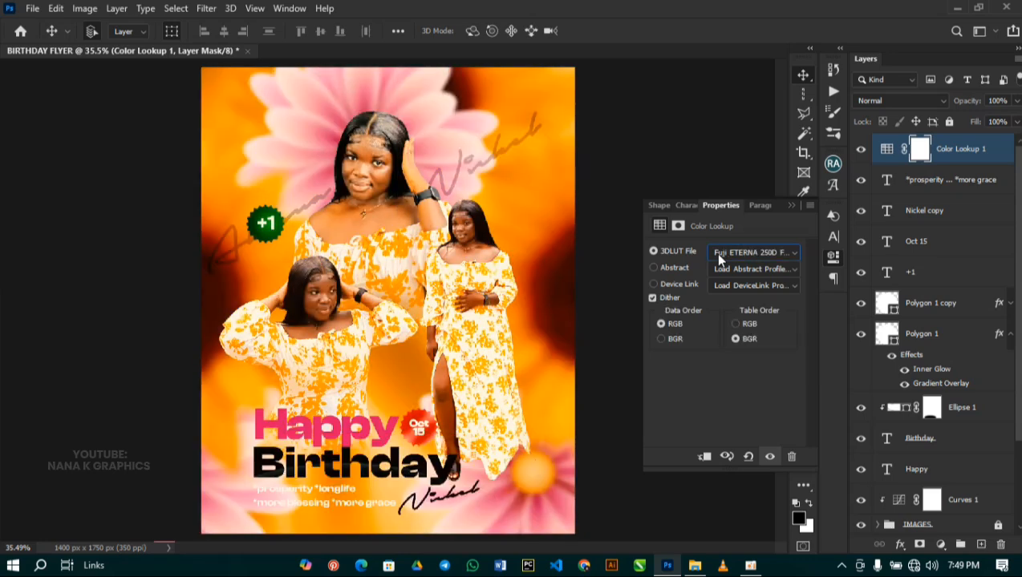
{"action": "scroll", "coordinate": [715, 252], "scroll_direction": "down", "scroll_amount": 2}
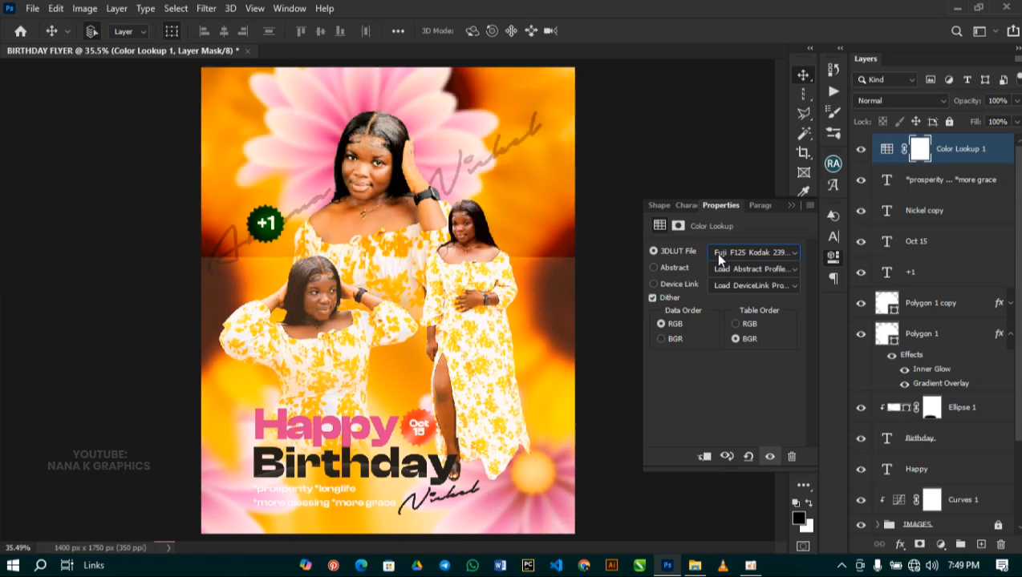
{"action": "scroll", "coordinate": [714, 253], "scroll_direction": "down", "scroll_amount": 2}
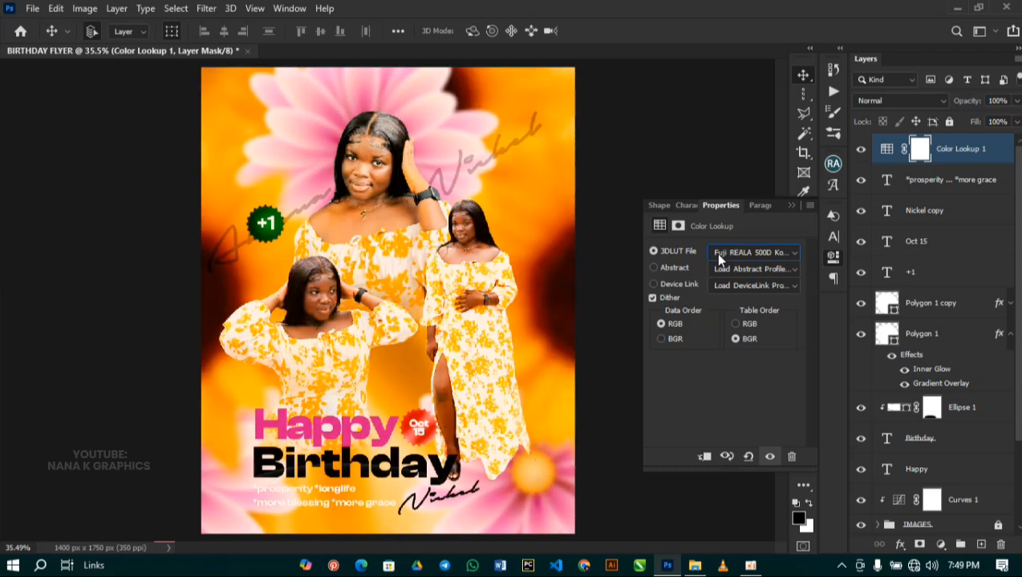
{"action": "scroll", "coordinate": [714, 253], "scroll_direction": "down", "scroll_amount": 2}
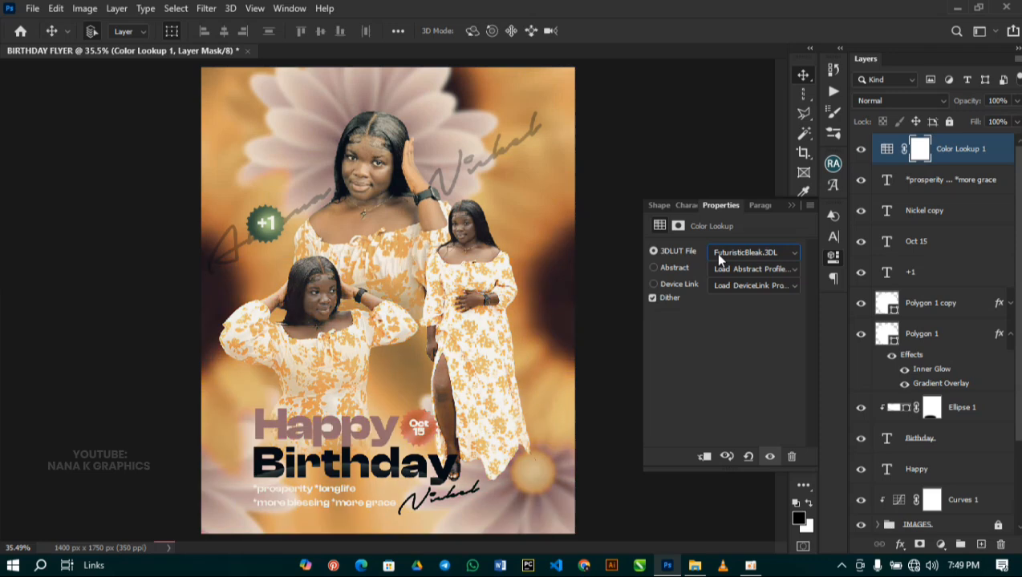
{"action": "scroll", "coordinate": [715, 252], "scroll_direction": "down", "scroll_amount": 1}
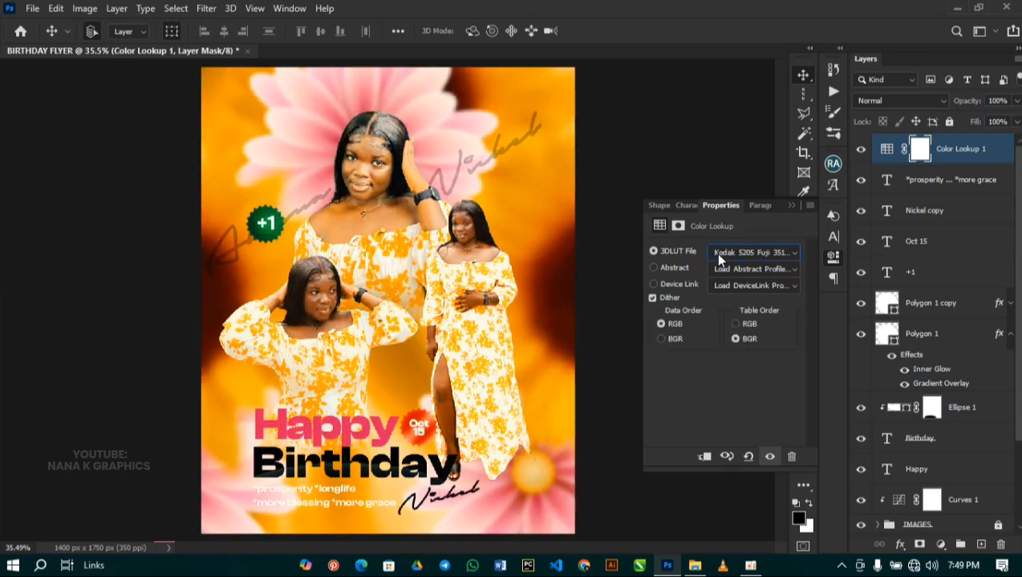